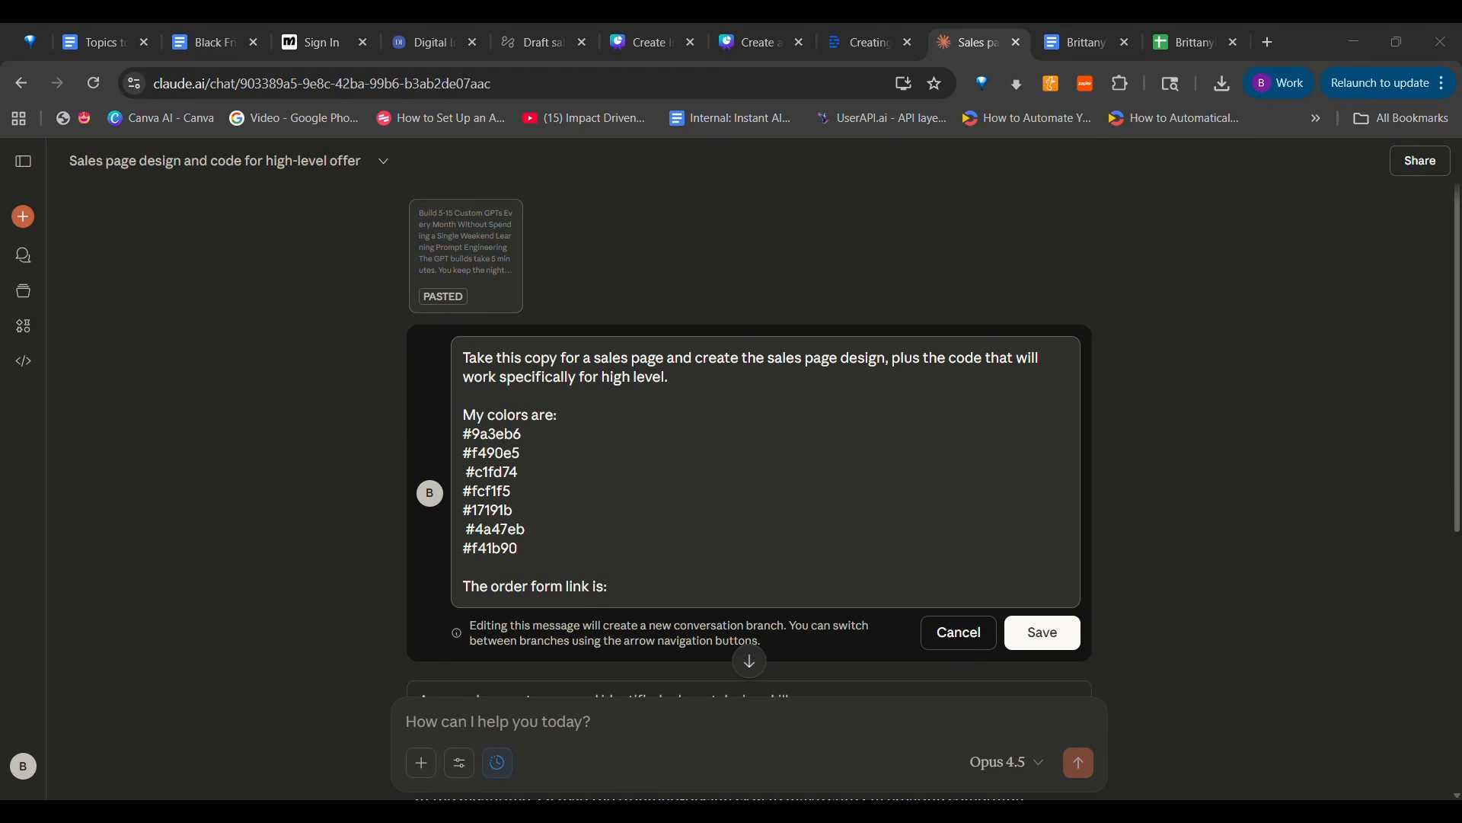
Save the edited prompt requesting a sales page design and HighLevel code with the listed brand colors and order form link line
left_click(610, 587)
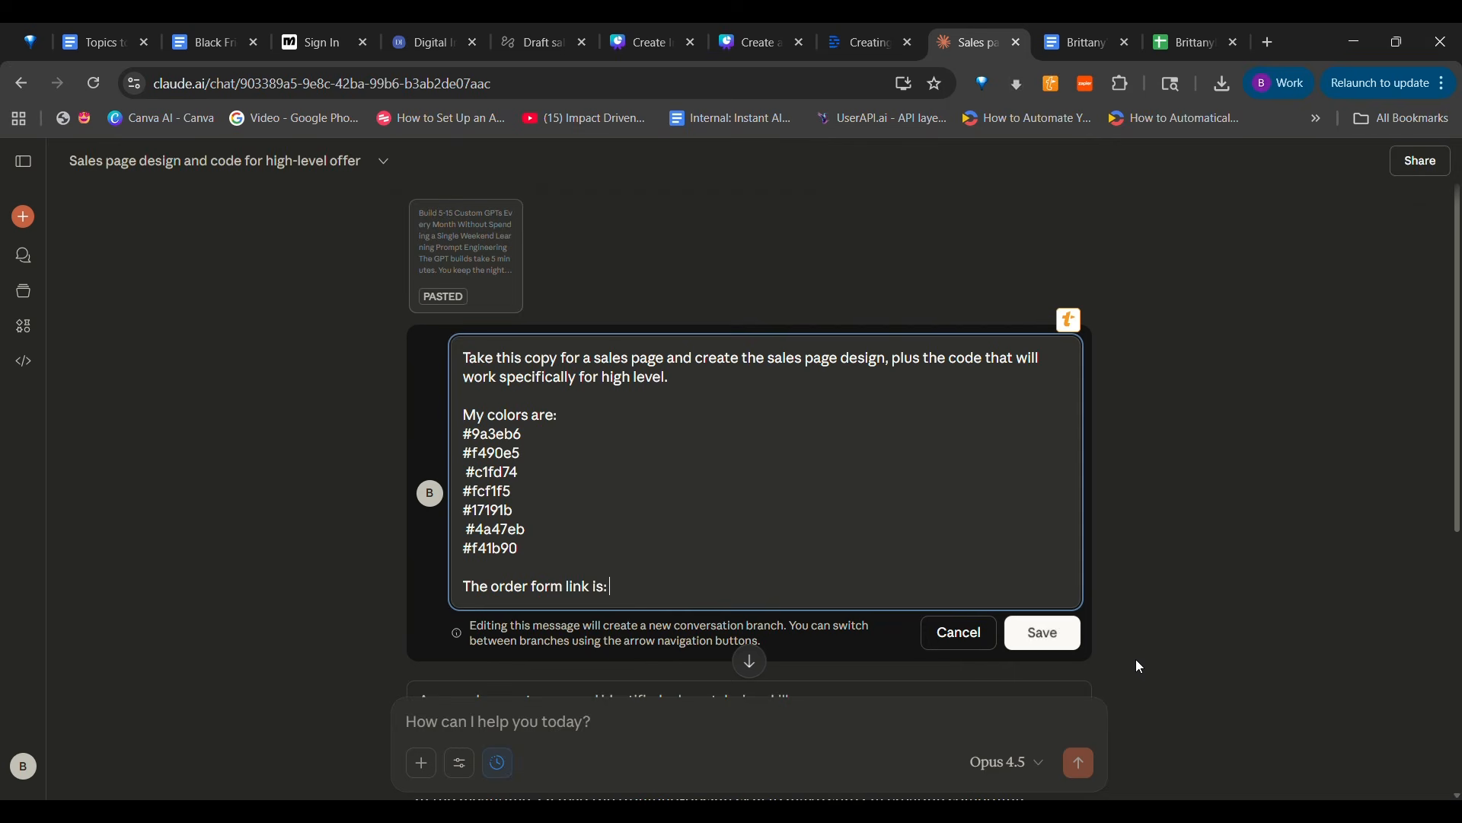
left_click(1051, 638)
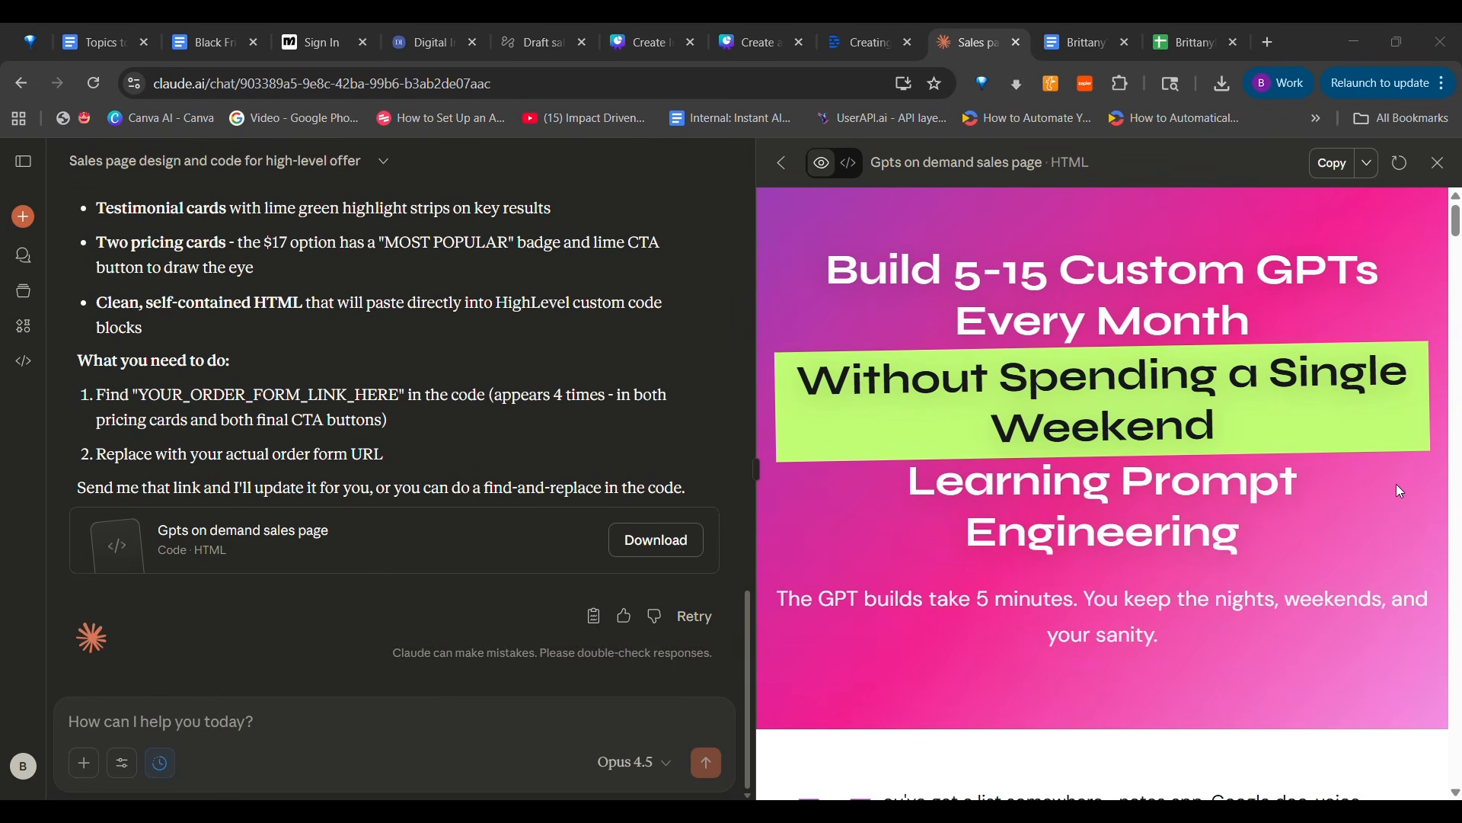
Examine the generated sales page preview from headline to final call to action, including testimonials, offer stack and pricing cards
scroll(1396, 482, "down", 10)
scroll(1400, 491, "up", 6)
scroll(1399, 491, "down", 10)
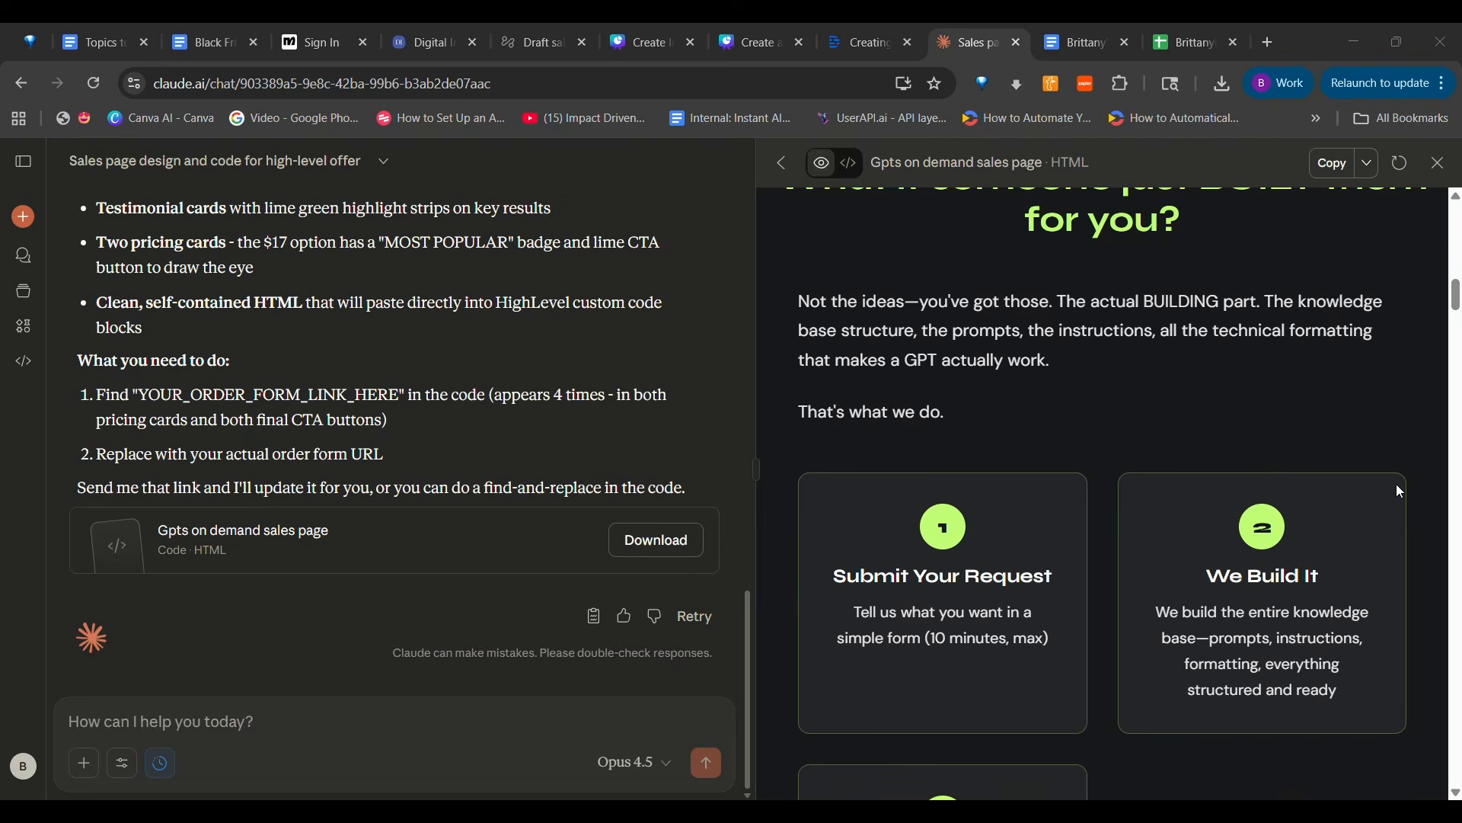
scroll(1393, 494, "down", 4)
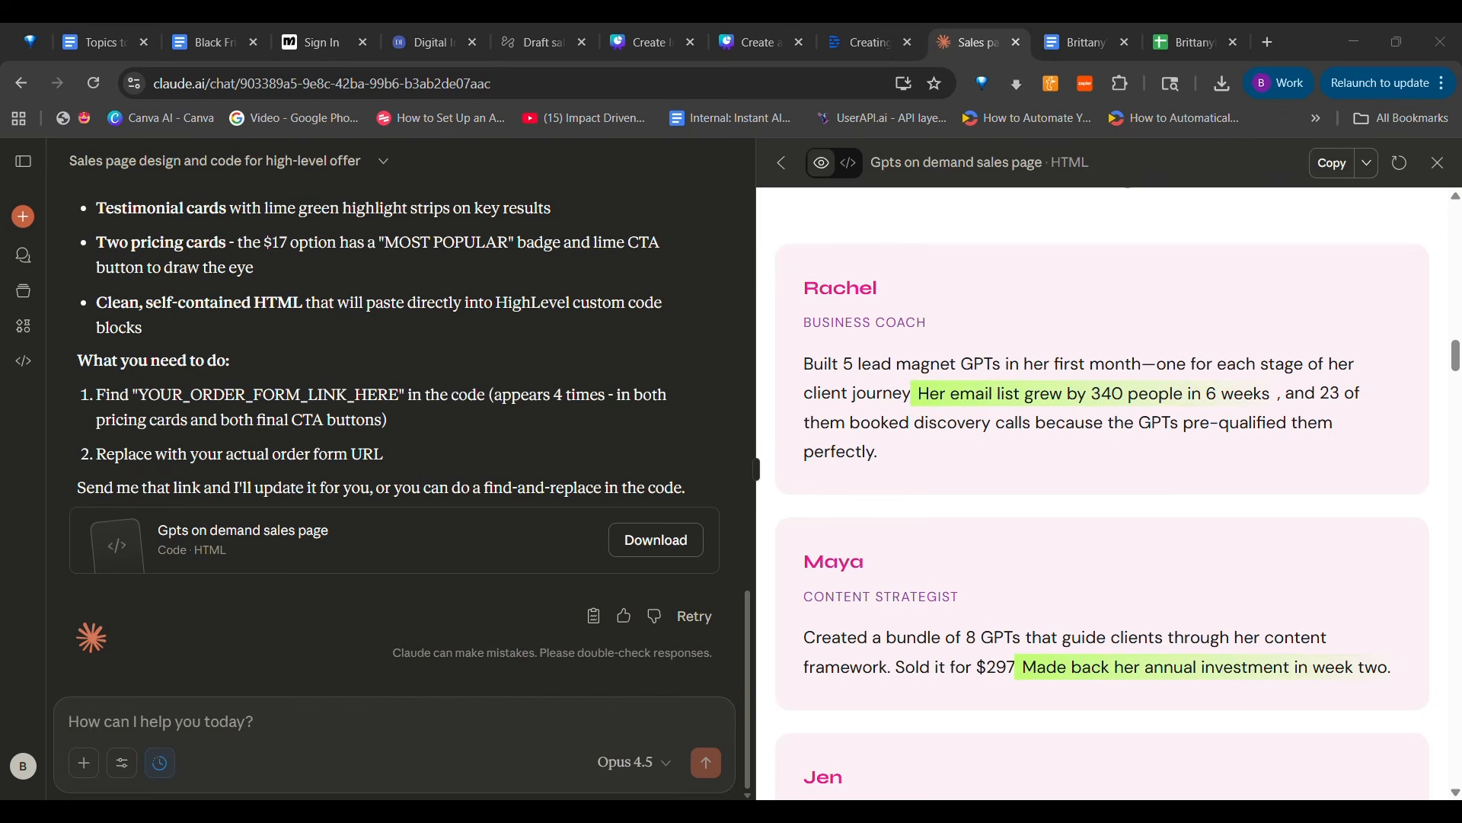
scroll(889, 588, "down", 3)
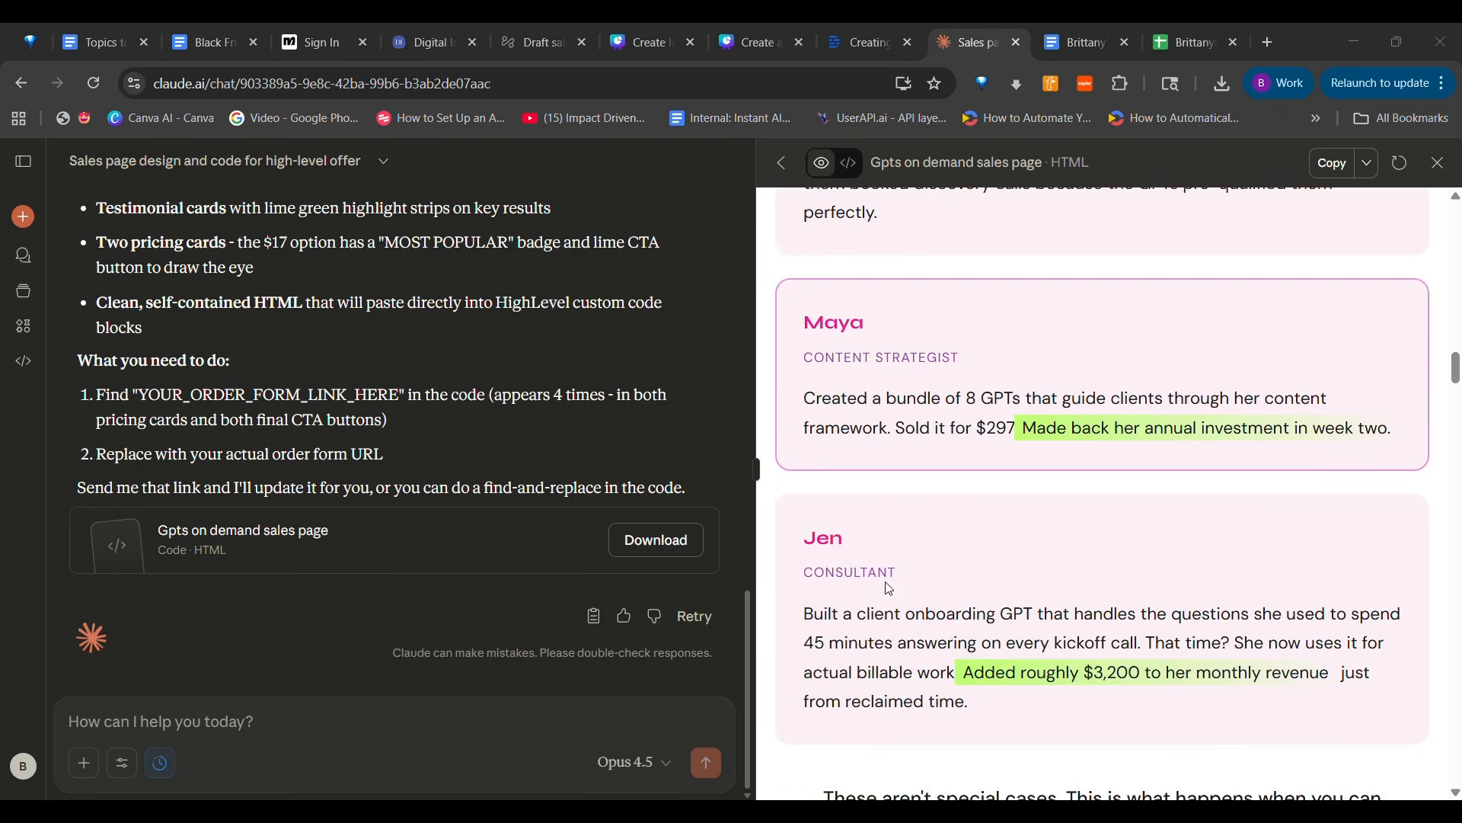
scroll(889, 589, "down", 2)
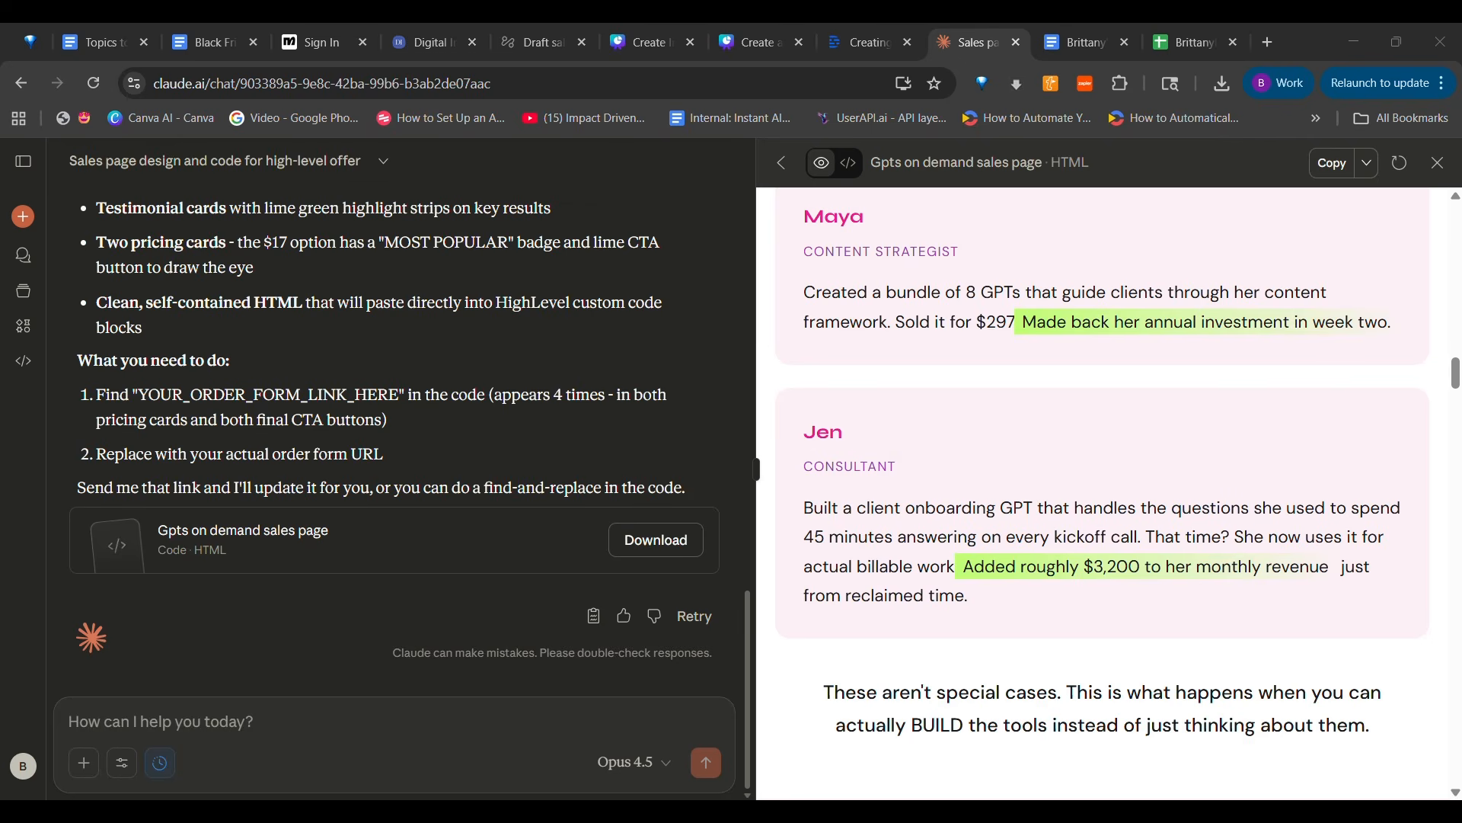
scroll(990, 646, "down", 5)
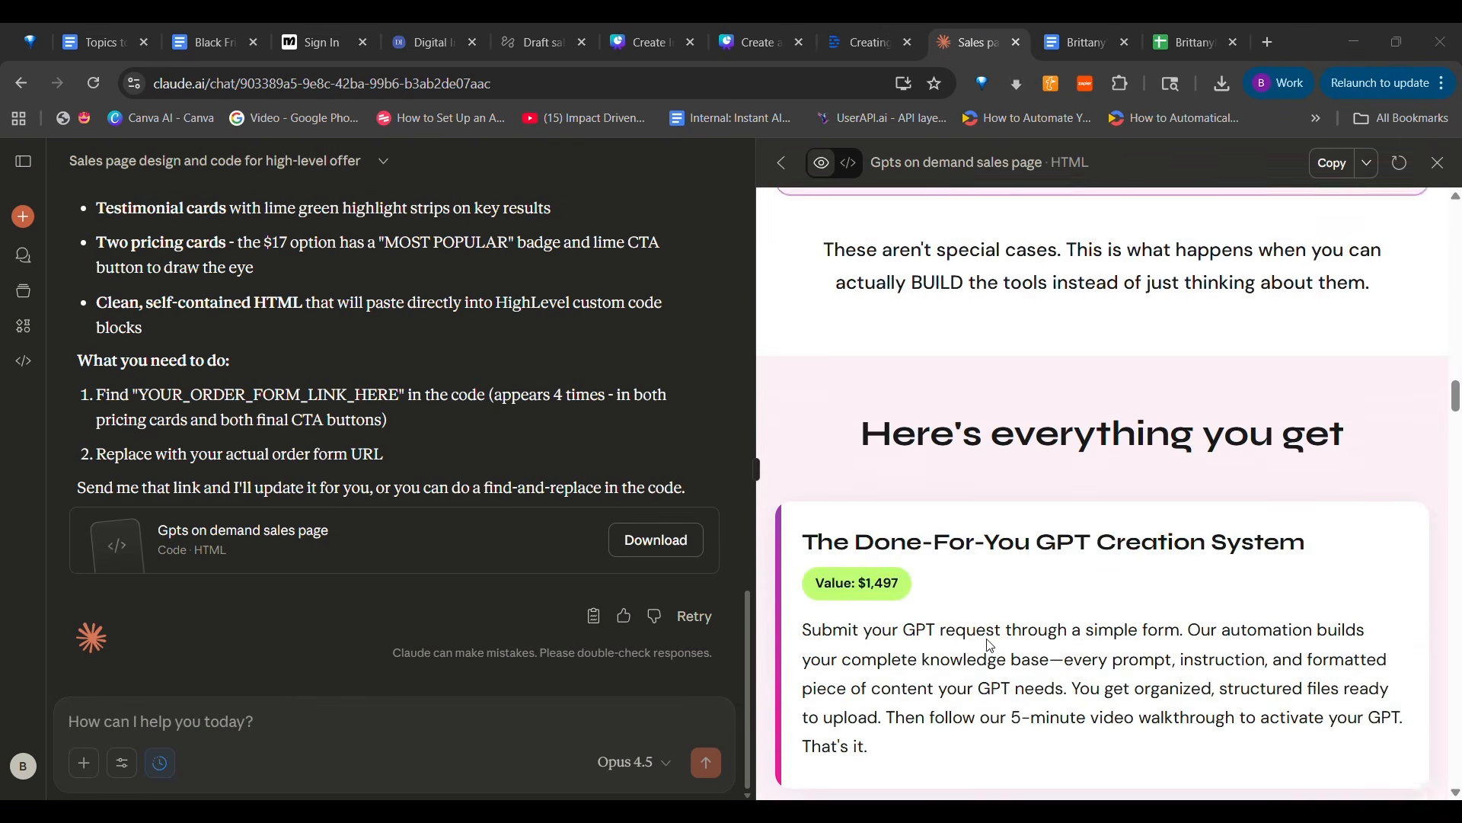
scroll(989, 645, "down", 3)
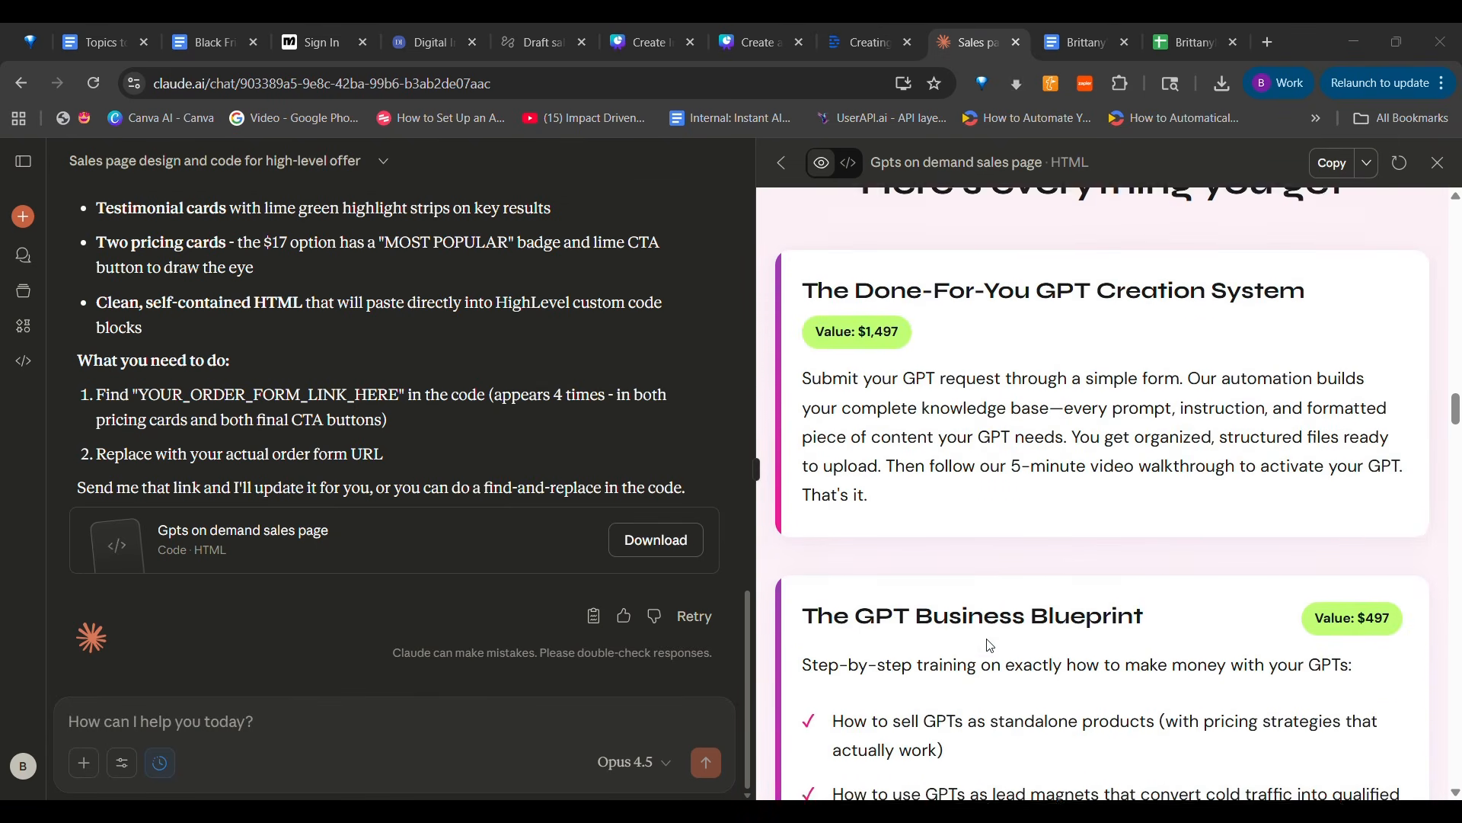
scroll(989, 645, "down", 9)
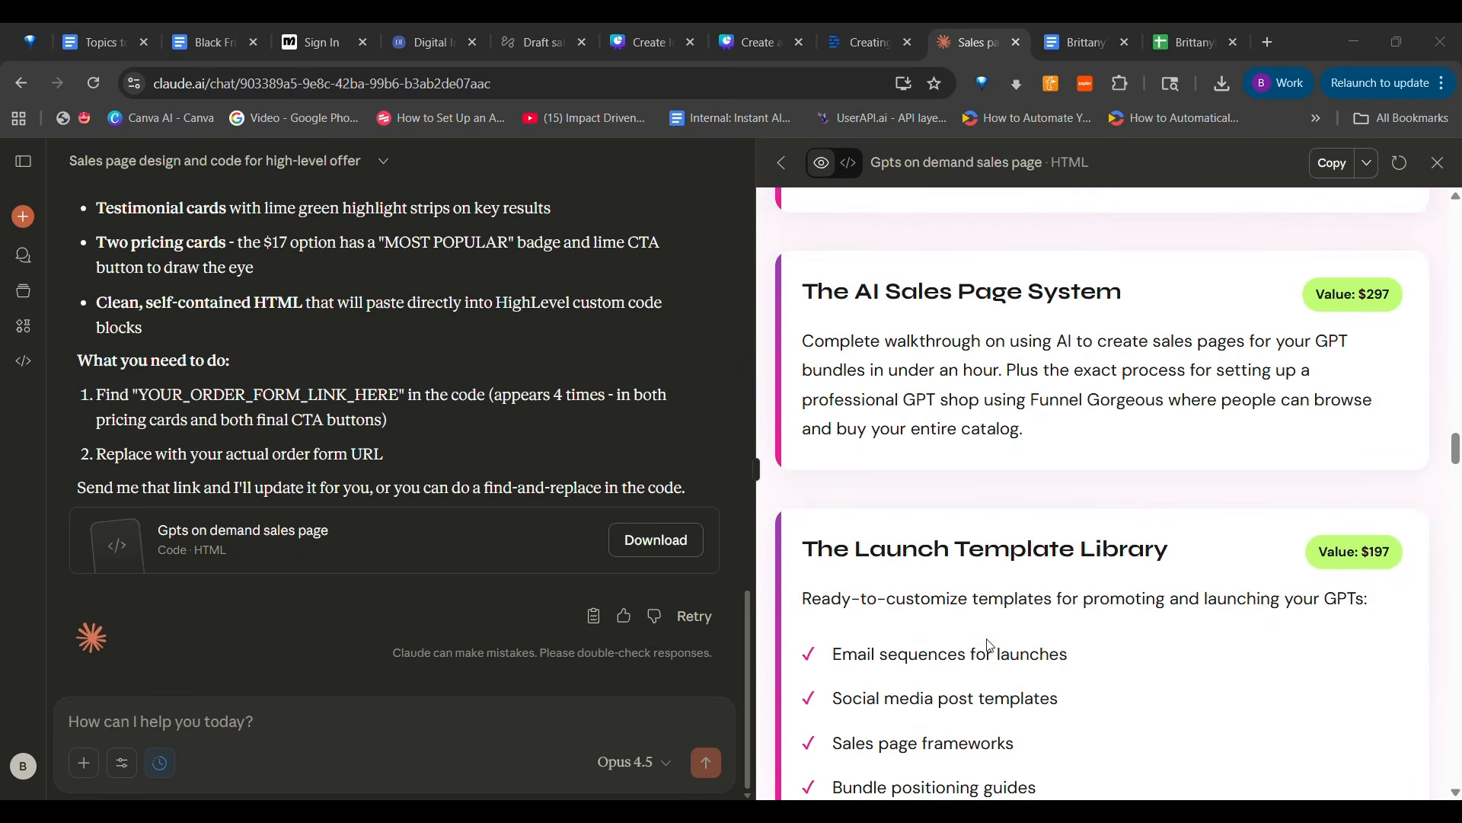
scroll(990, 645, "down", 12)
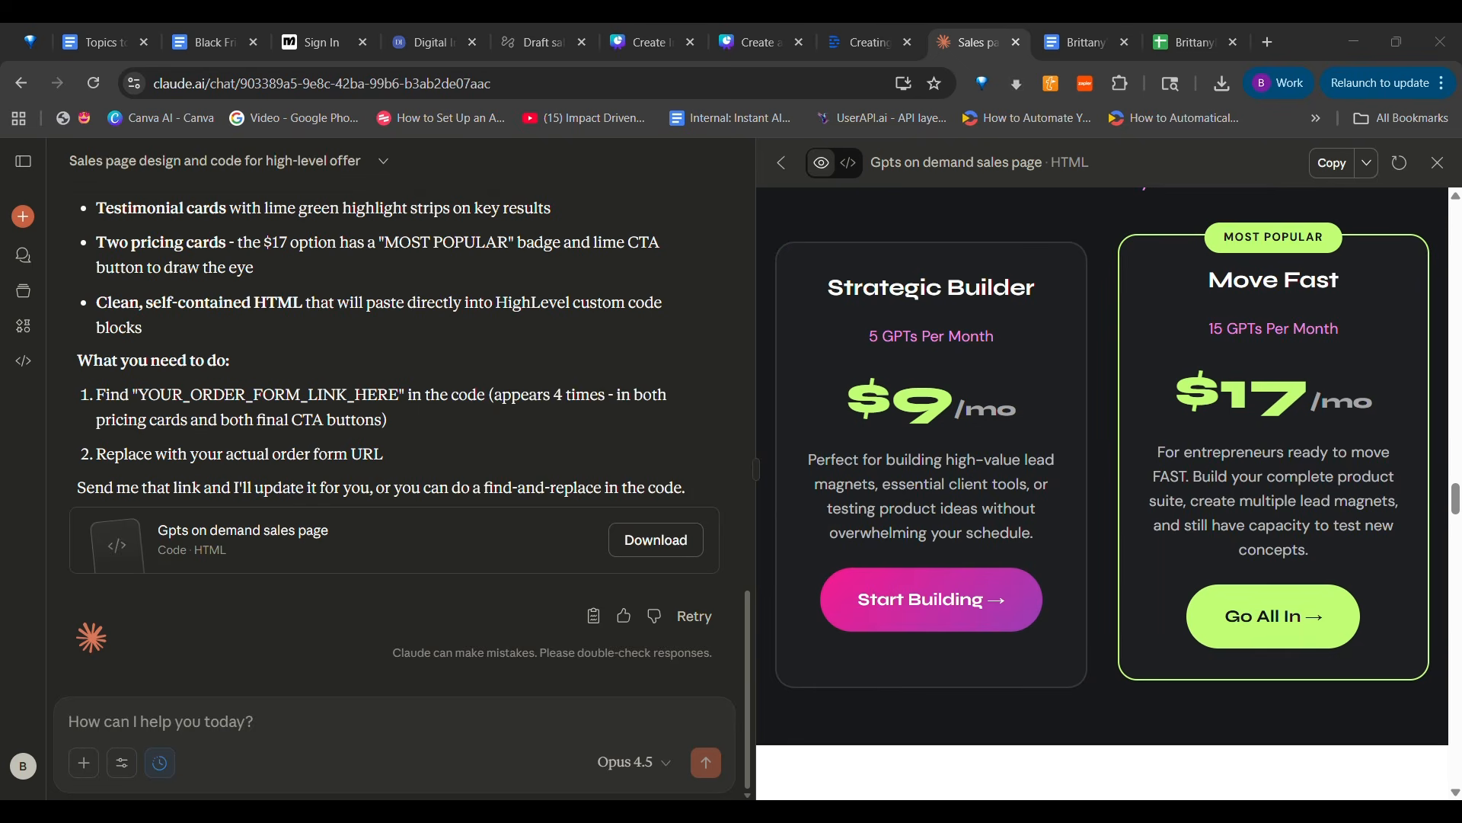
scroll(1045, 443, "down", 4)
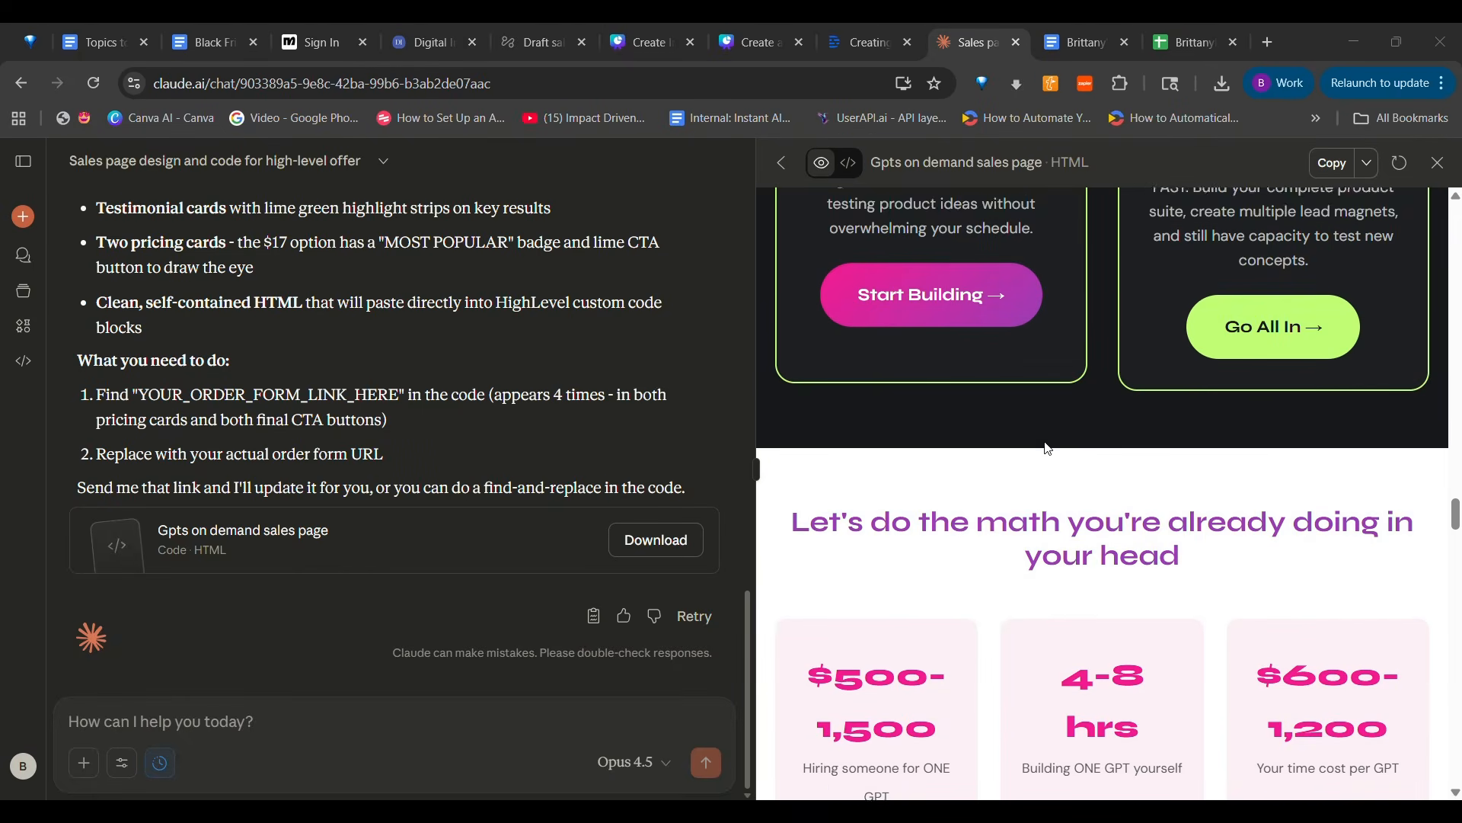
scroll(1048, 448, "down", 10)
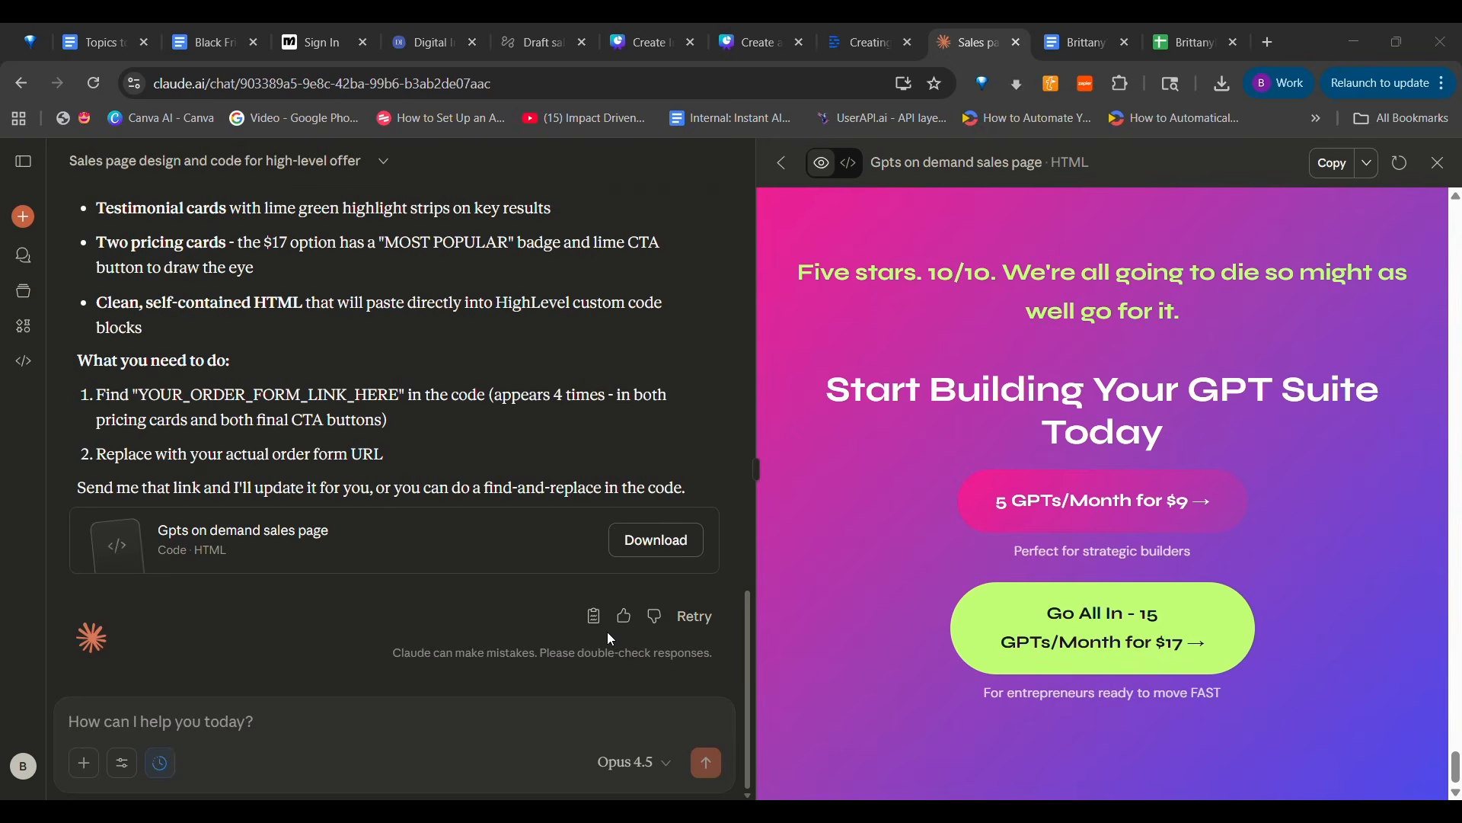
Copy the HTML code of the generated GPTs on demand sales page
scroll(274, 638, "up", 1)
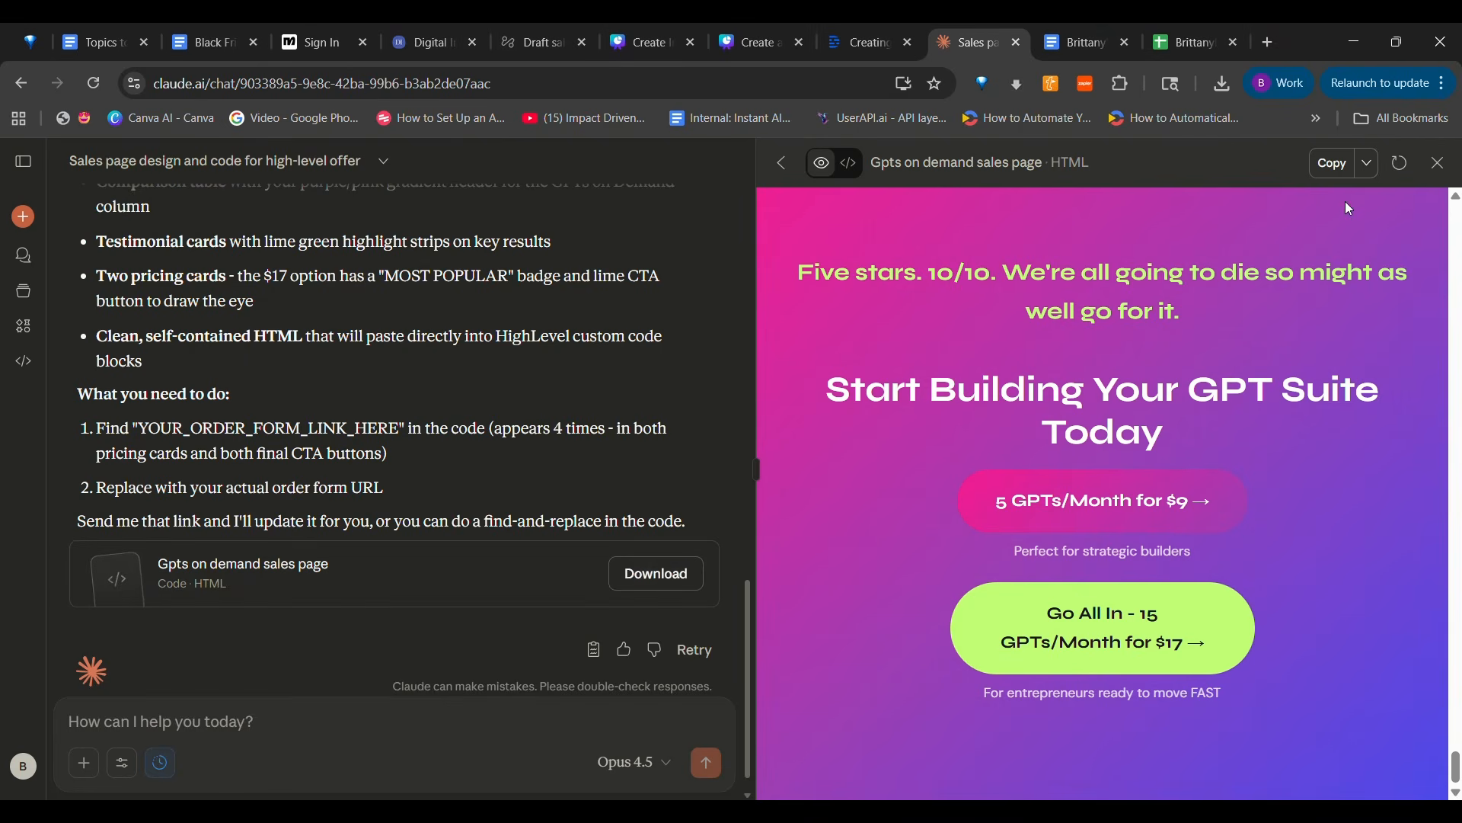
left_click(1330, 175)
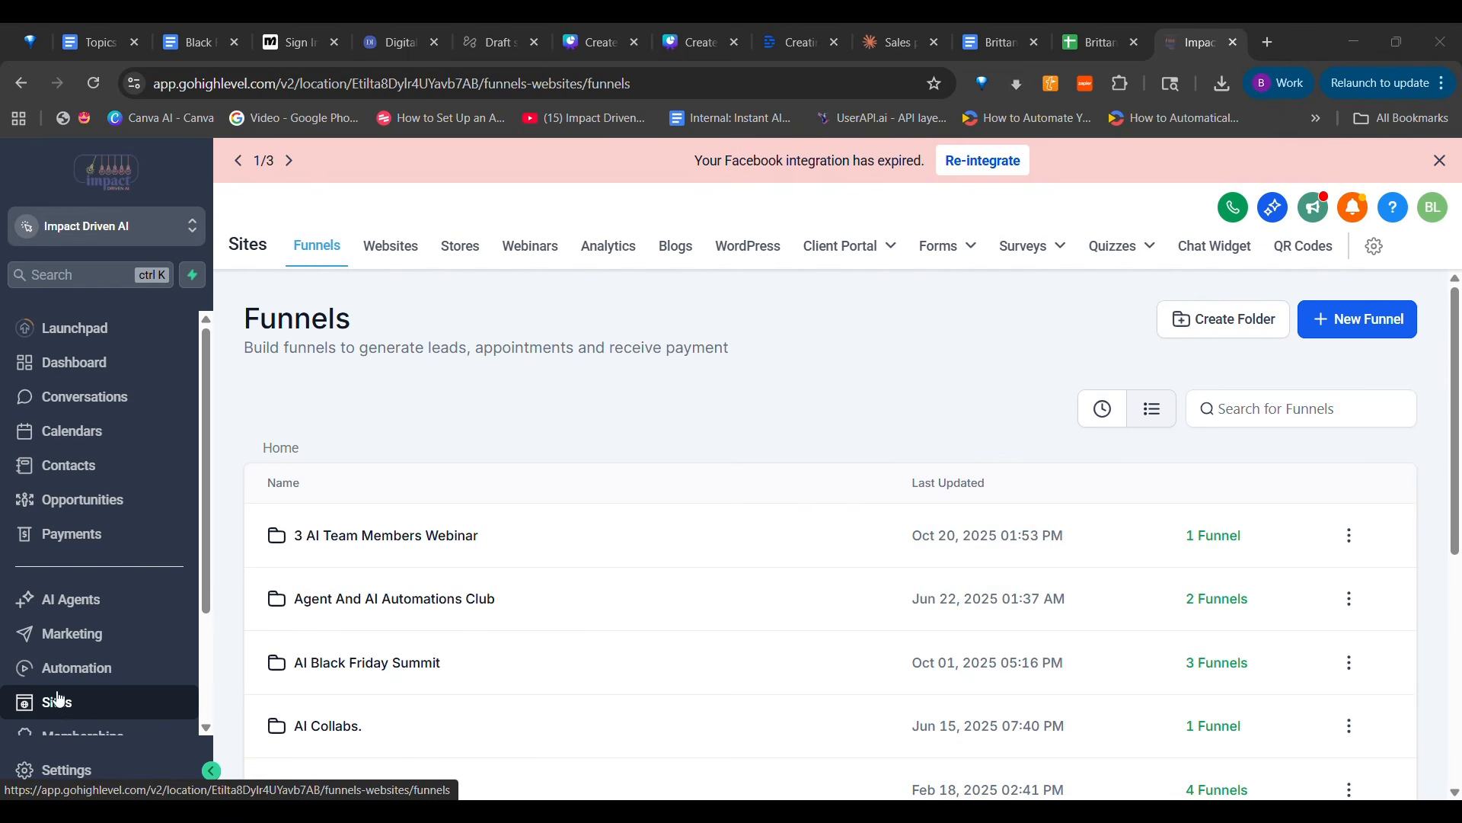
In GoHighLevel, create a new funnel from blank named "GPTs on Demand"
left_click(1319, 315)
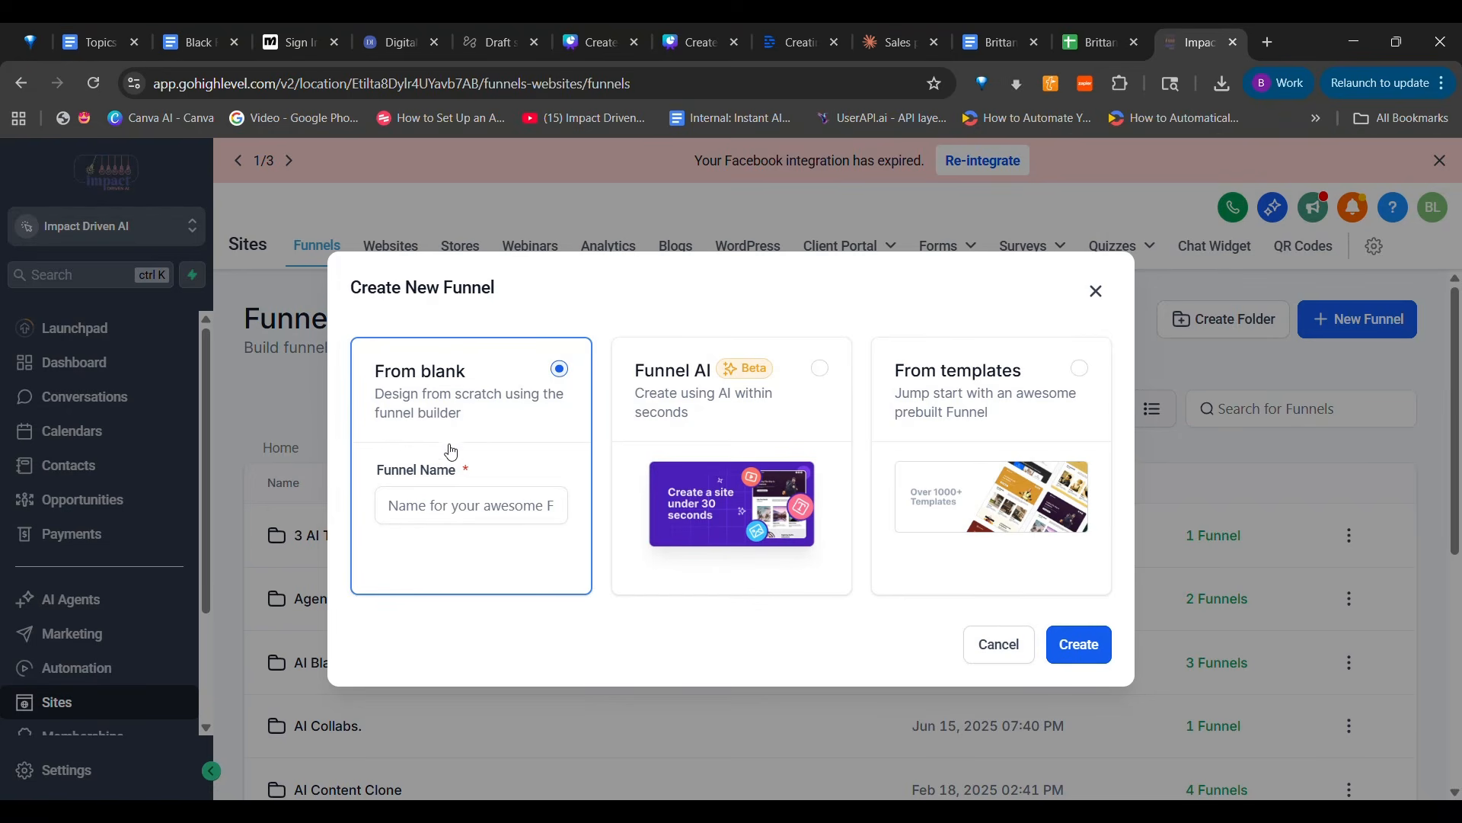
left_click(464, 521)
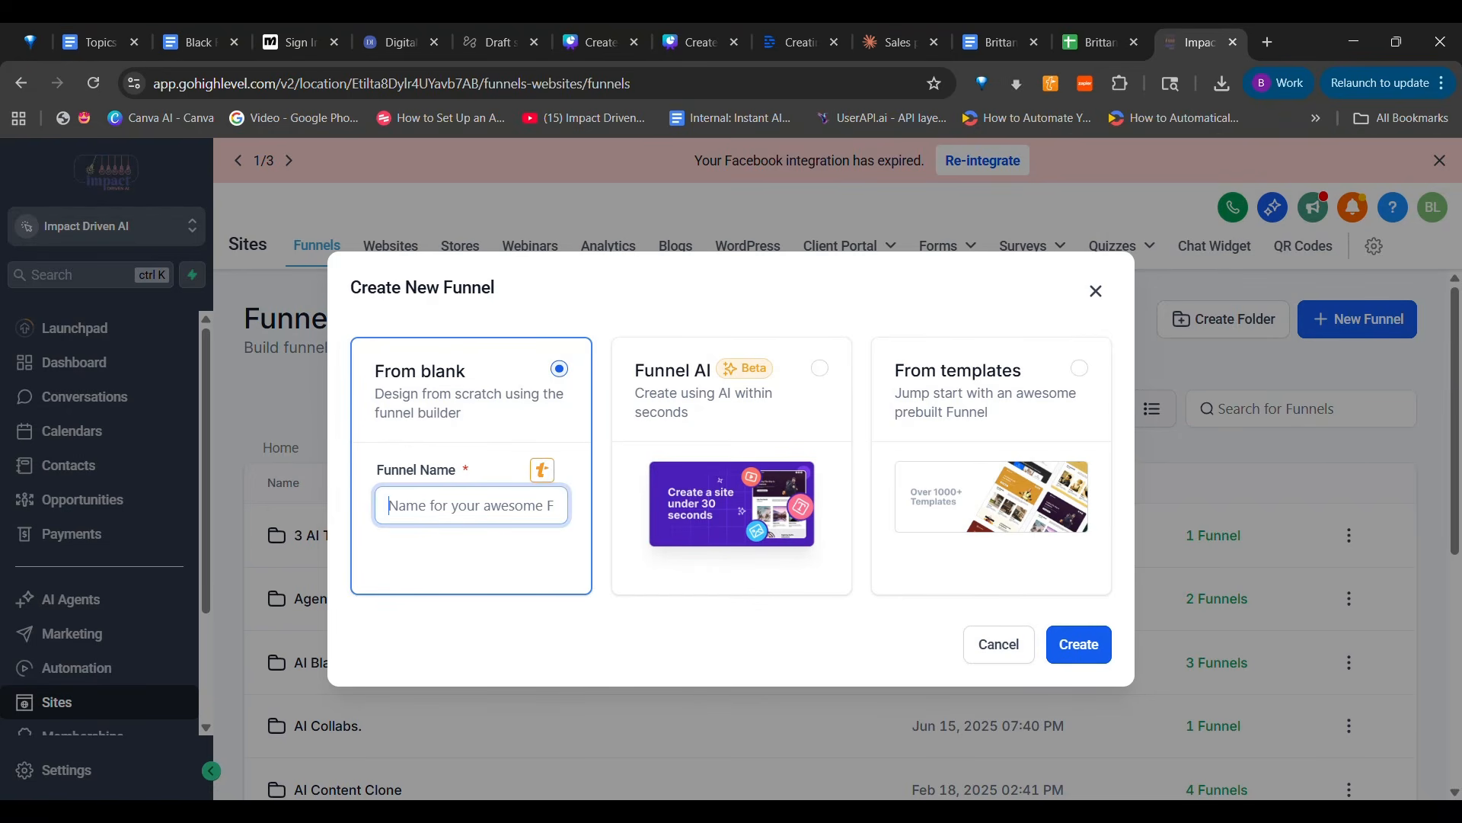
type("GPTs on Demand")
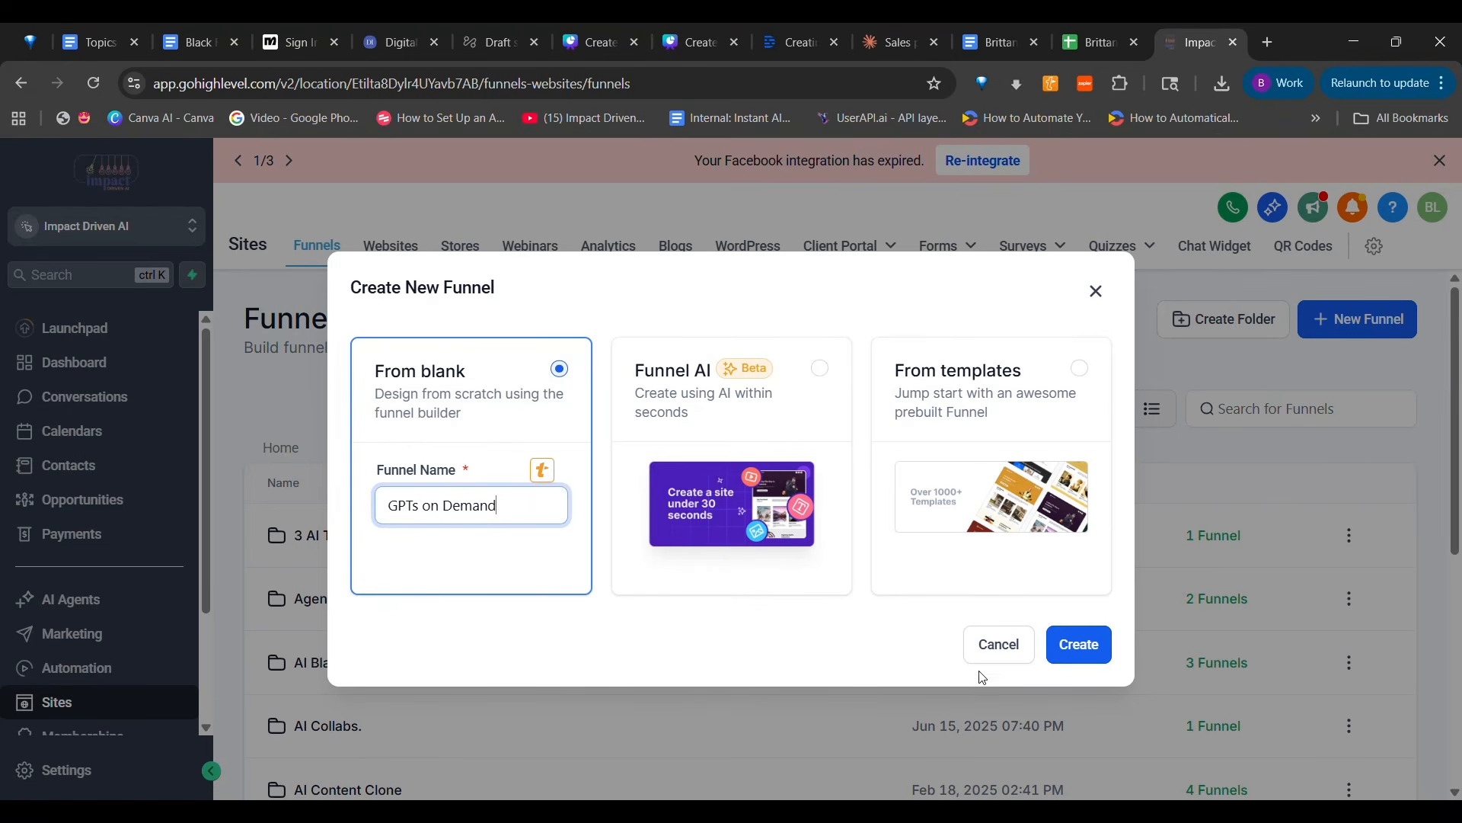
left_click(1051, 660)
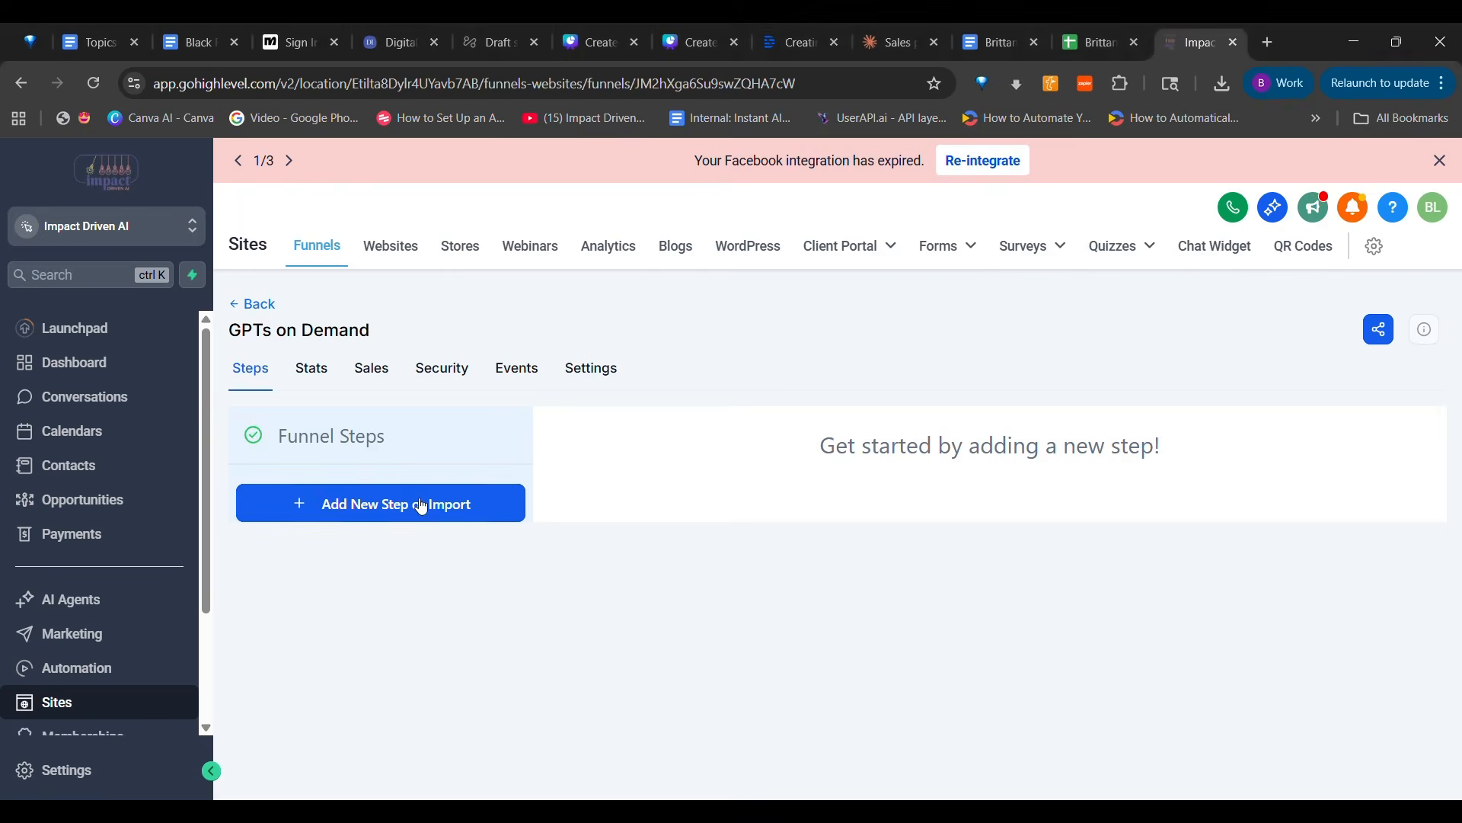
Add a funnel step named "SP" with the path "gpt-sp" and create its page from blank
left_click(419, 504)
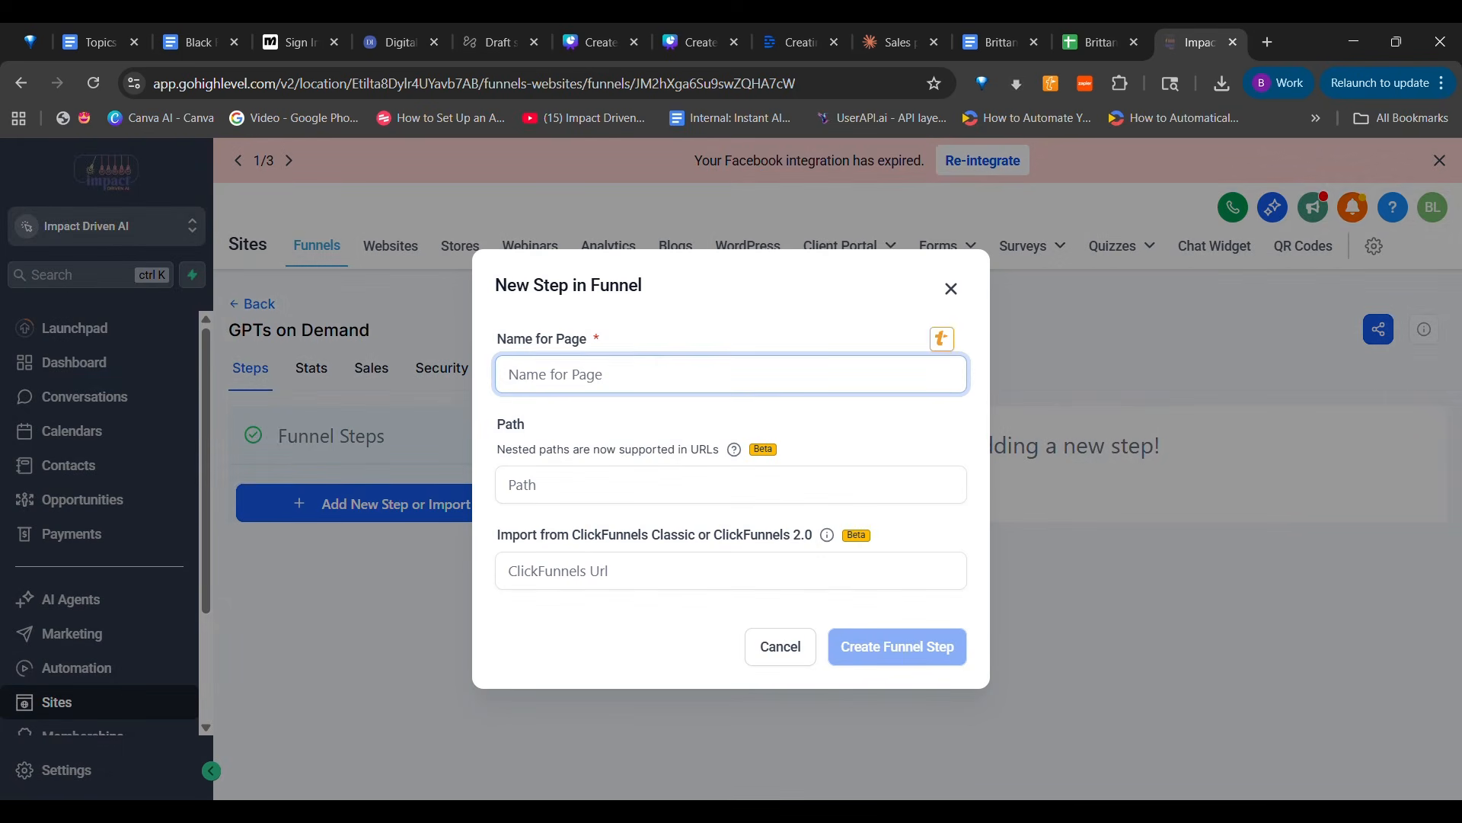
type("SP")
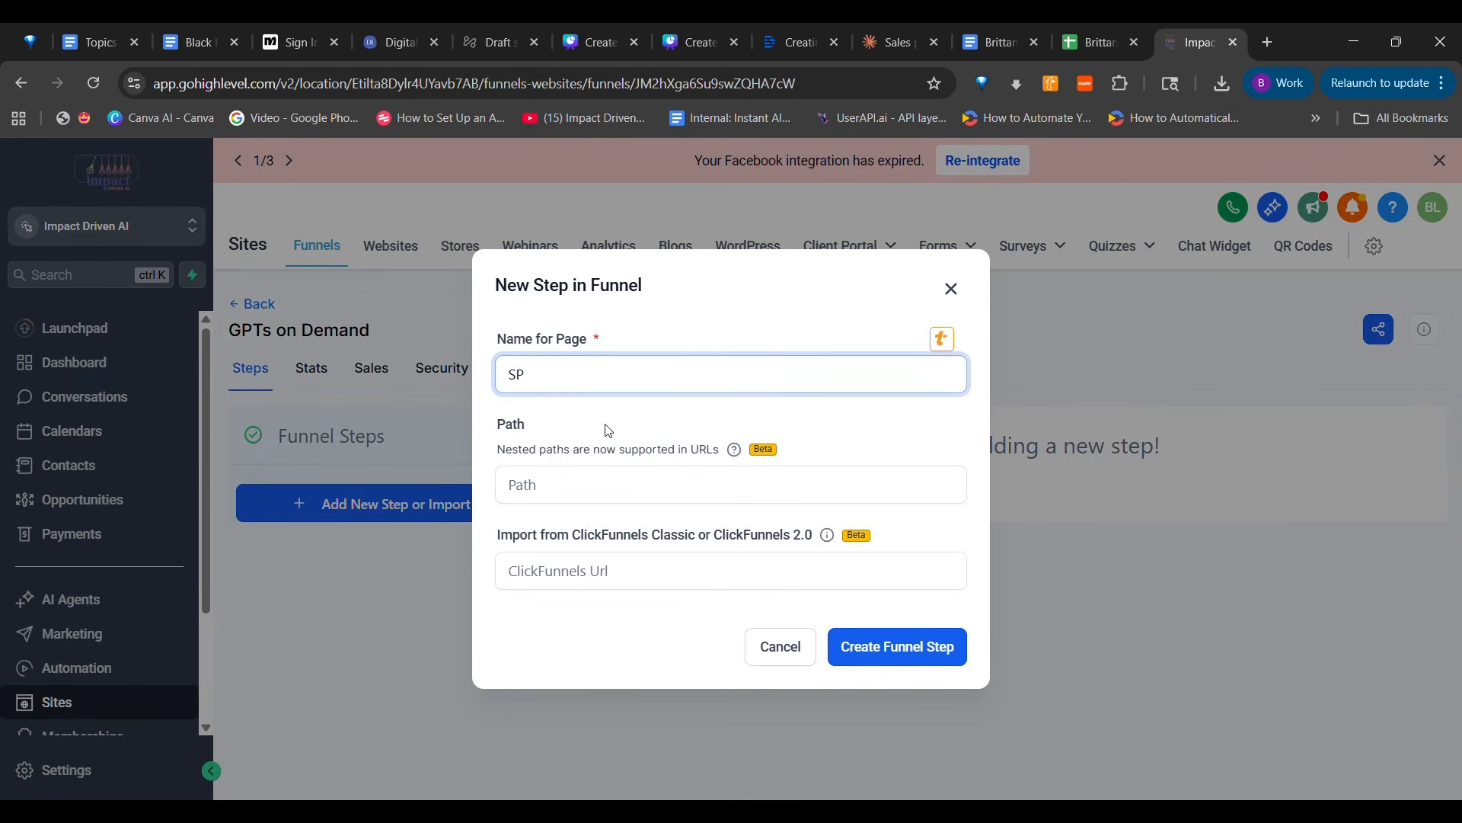
left_click(577, 475)
type("gpt-sp")
left_click(888, 659)
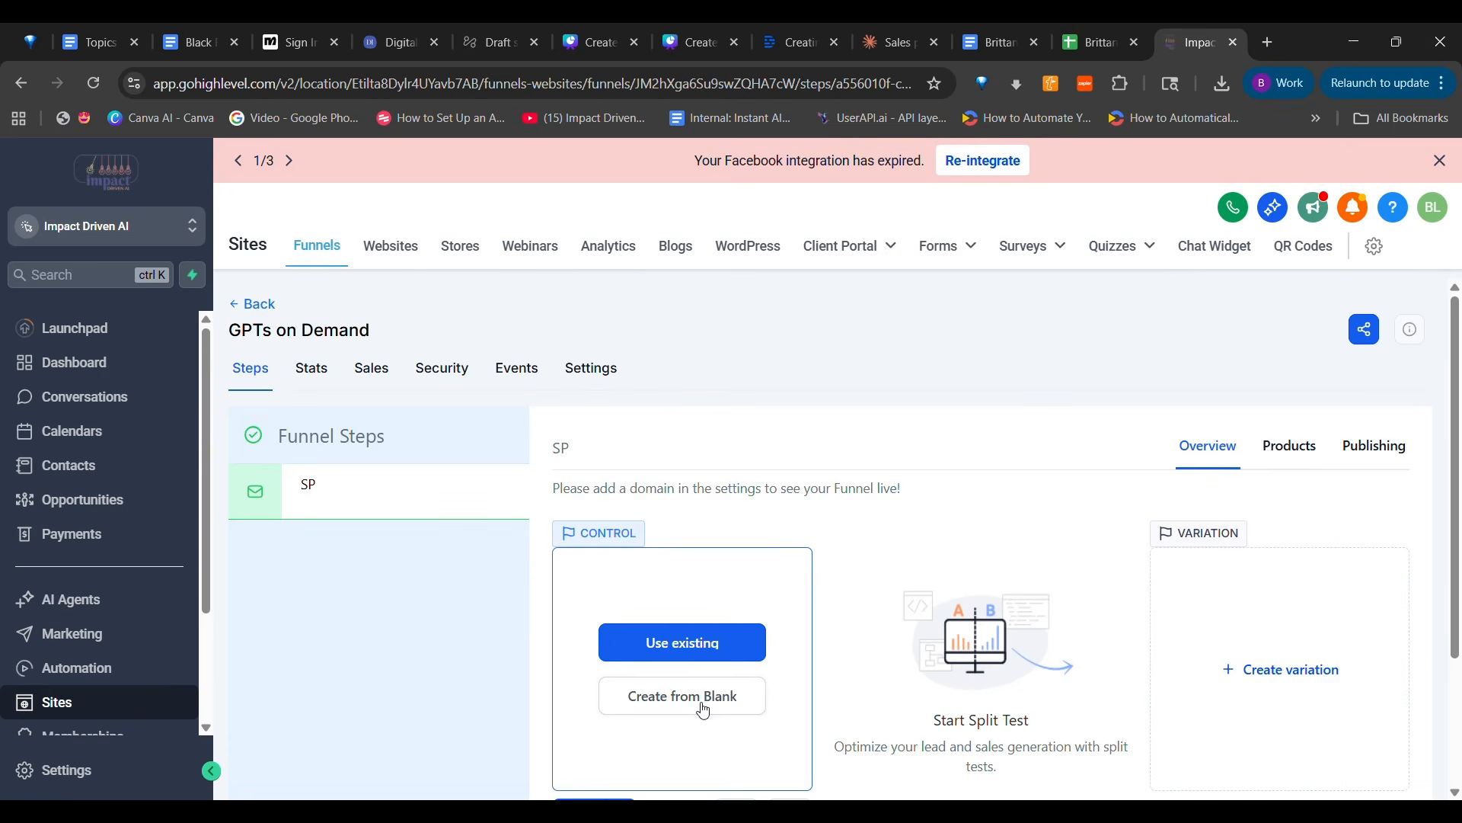
left_click(683, 697)
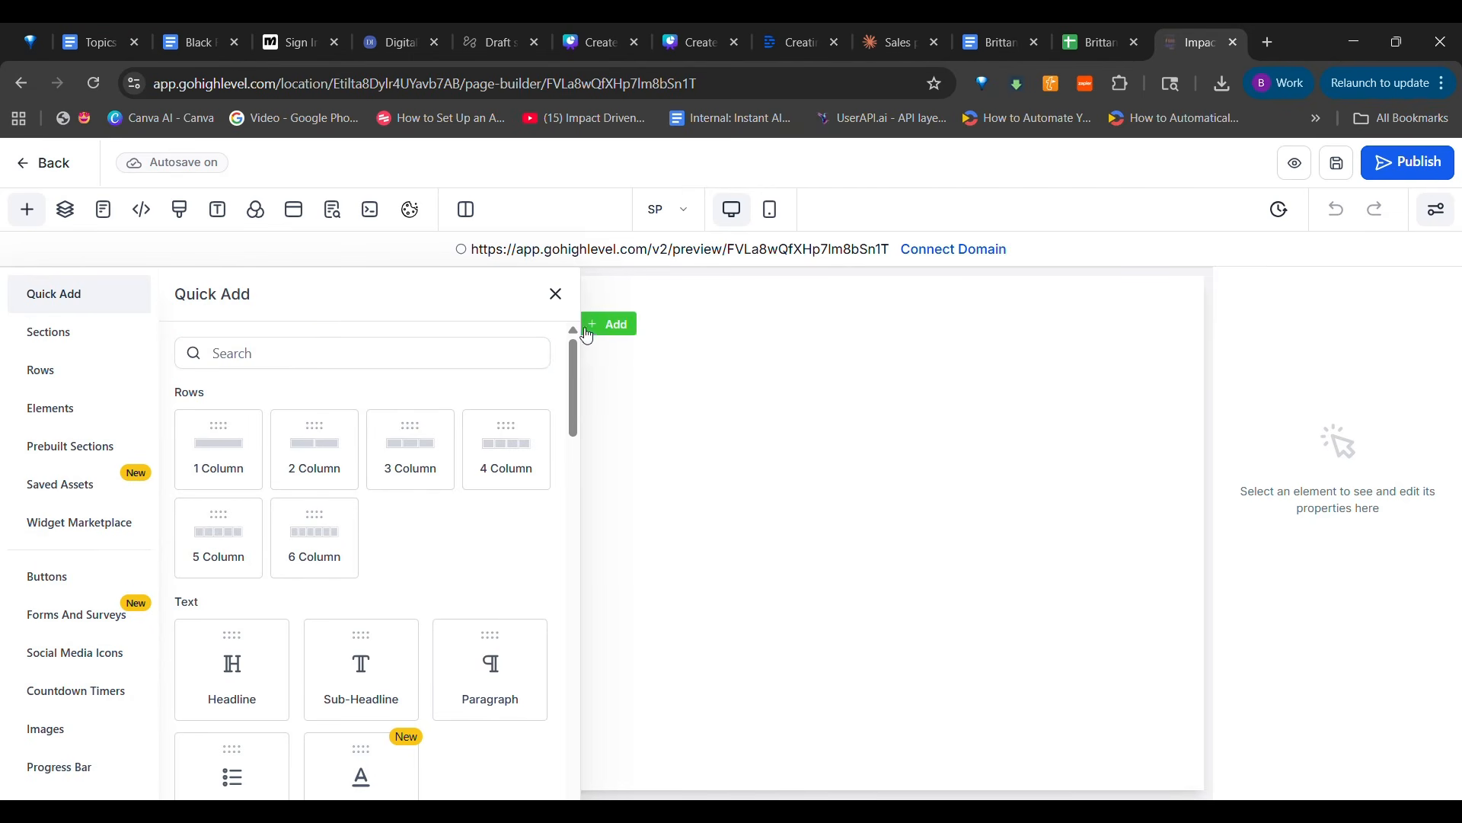
Add a one-column row to the empty page and allow the section's rows to take the entire width
left_click_drag(216, 461, 724, 339)
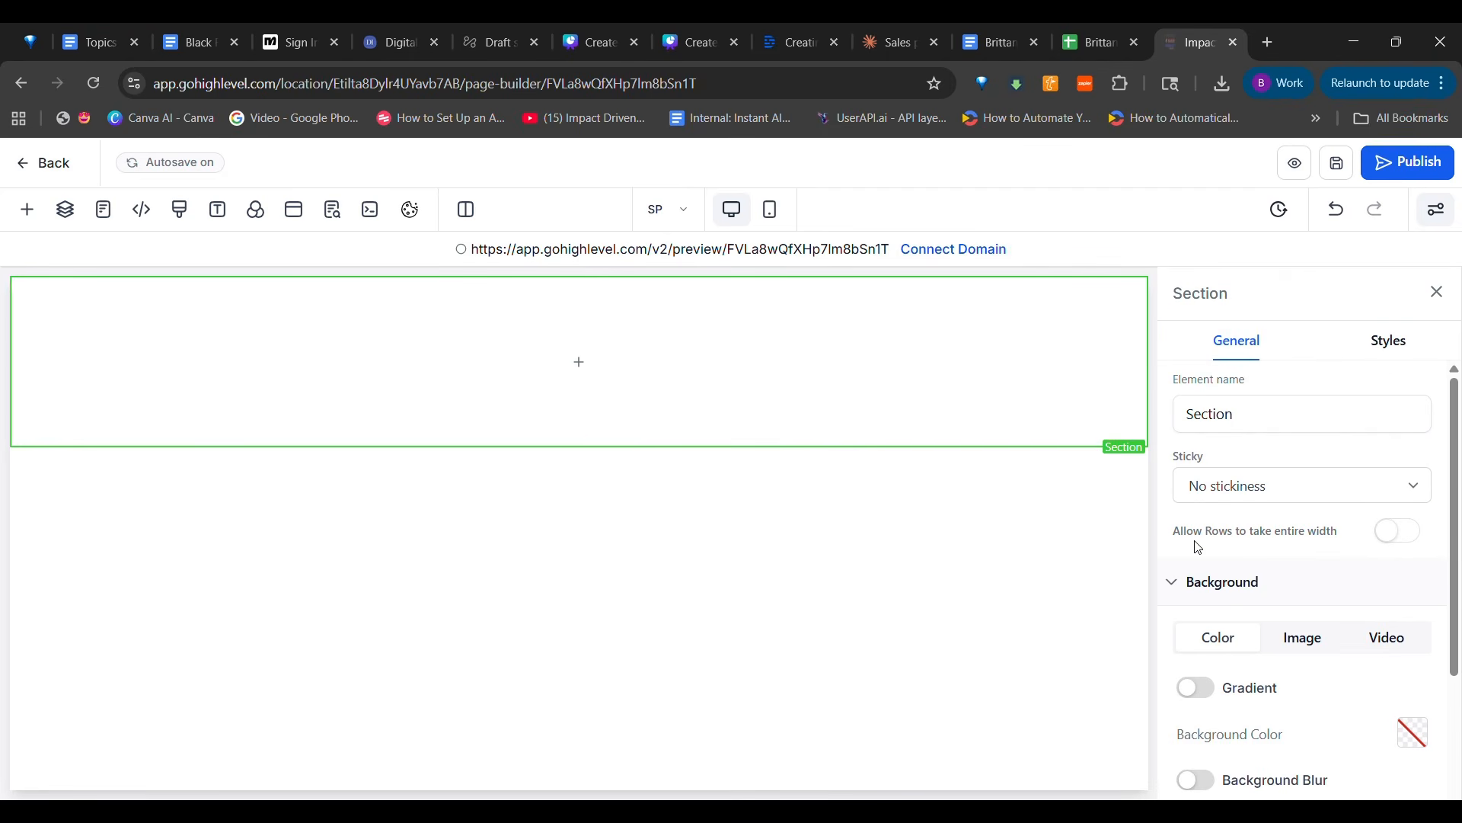
left_click(1394, 537)
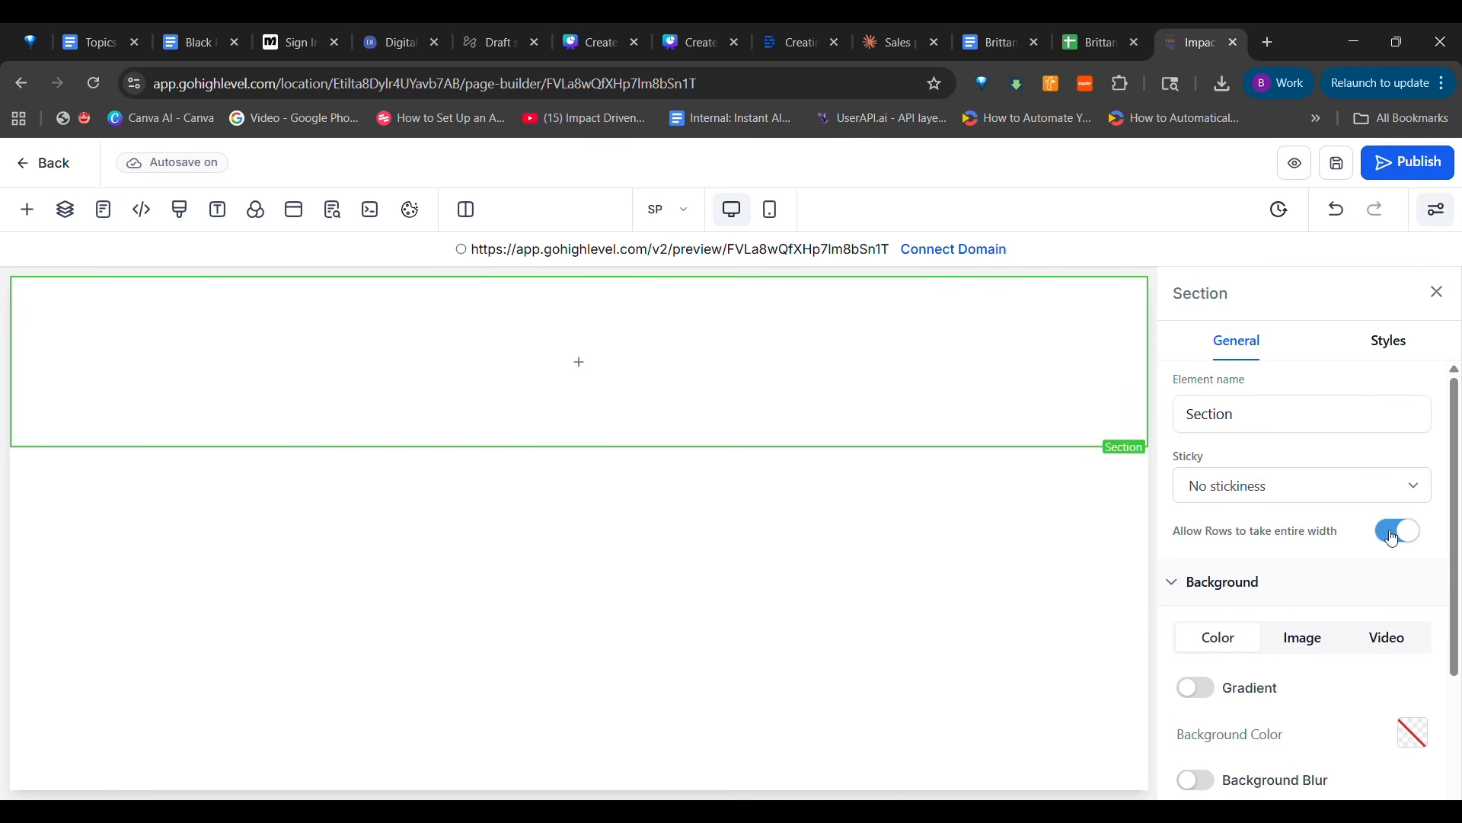
Find the Code element by searching "cod" and place it inside the section's column
left_click(576, 364)
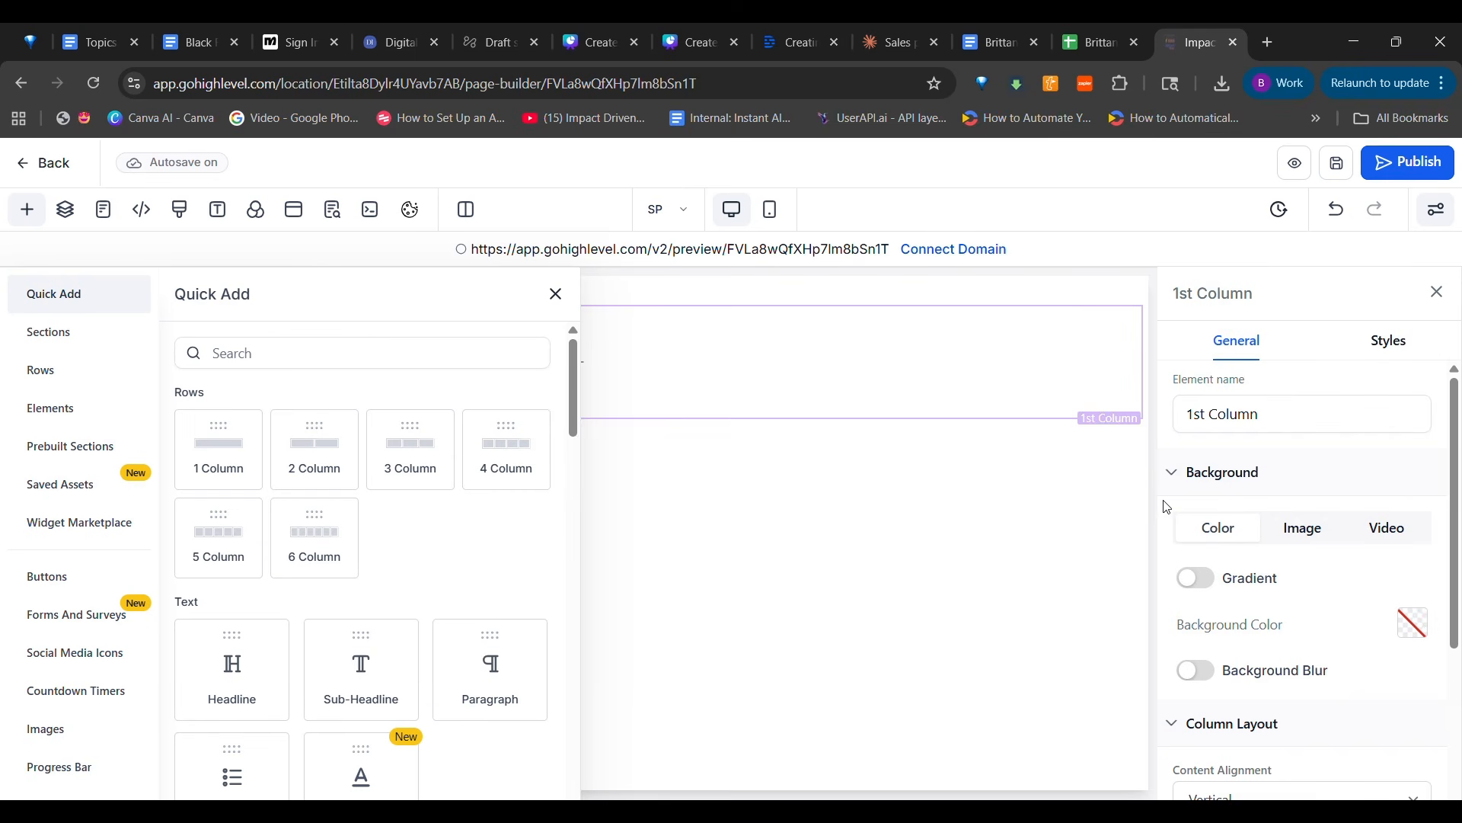
left_click(358, 353)
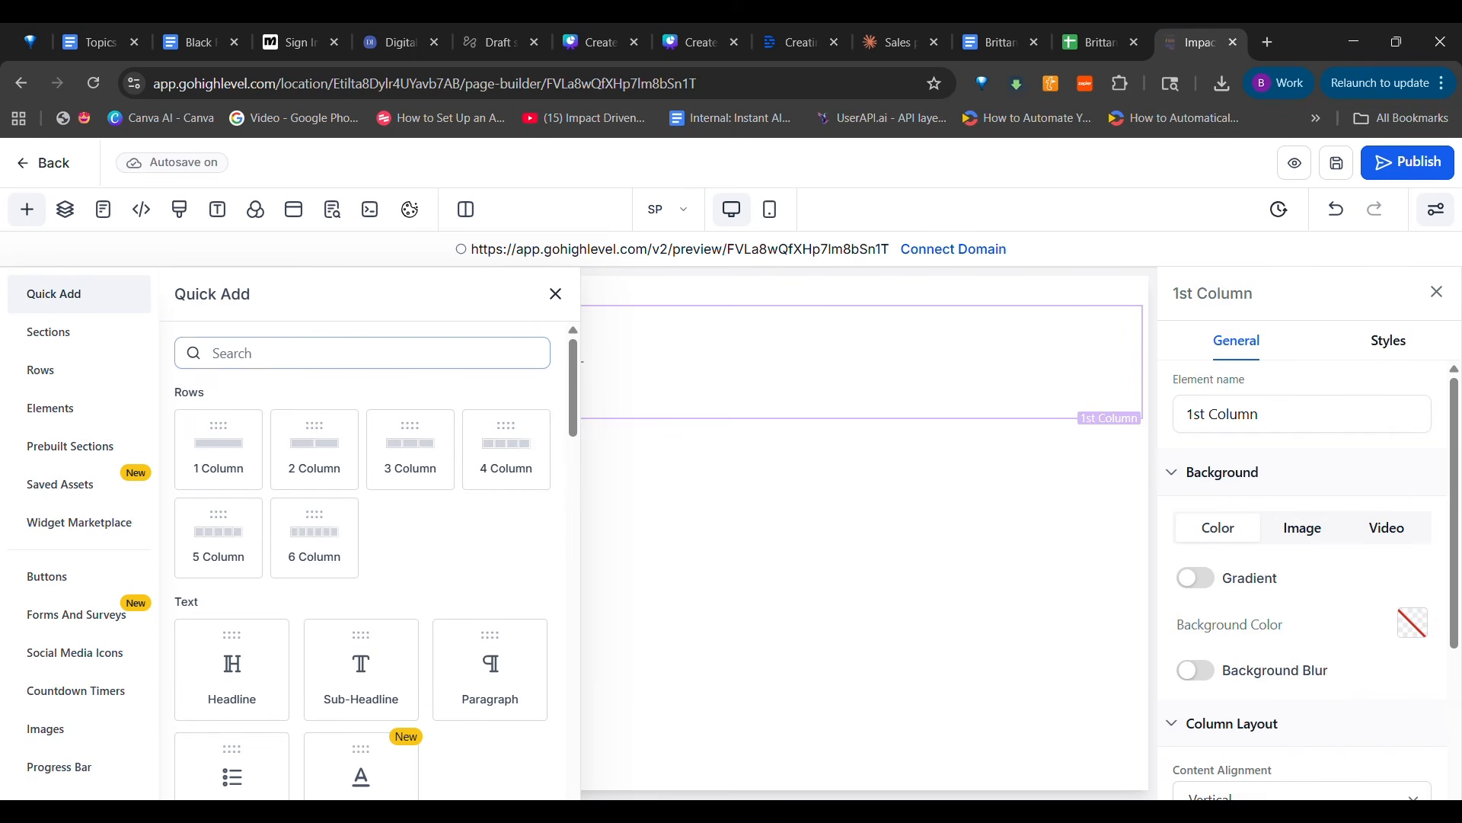
type("code")
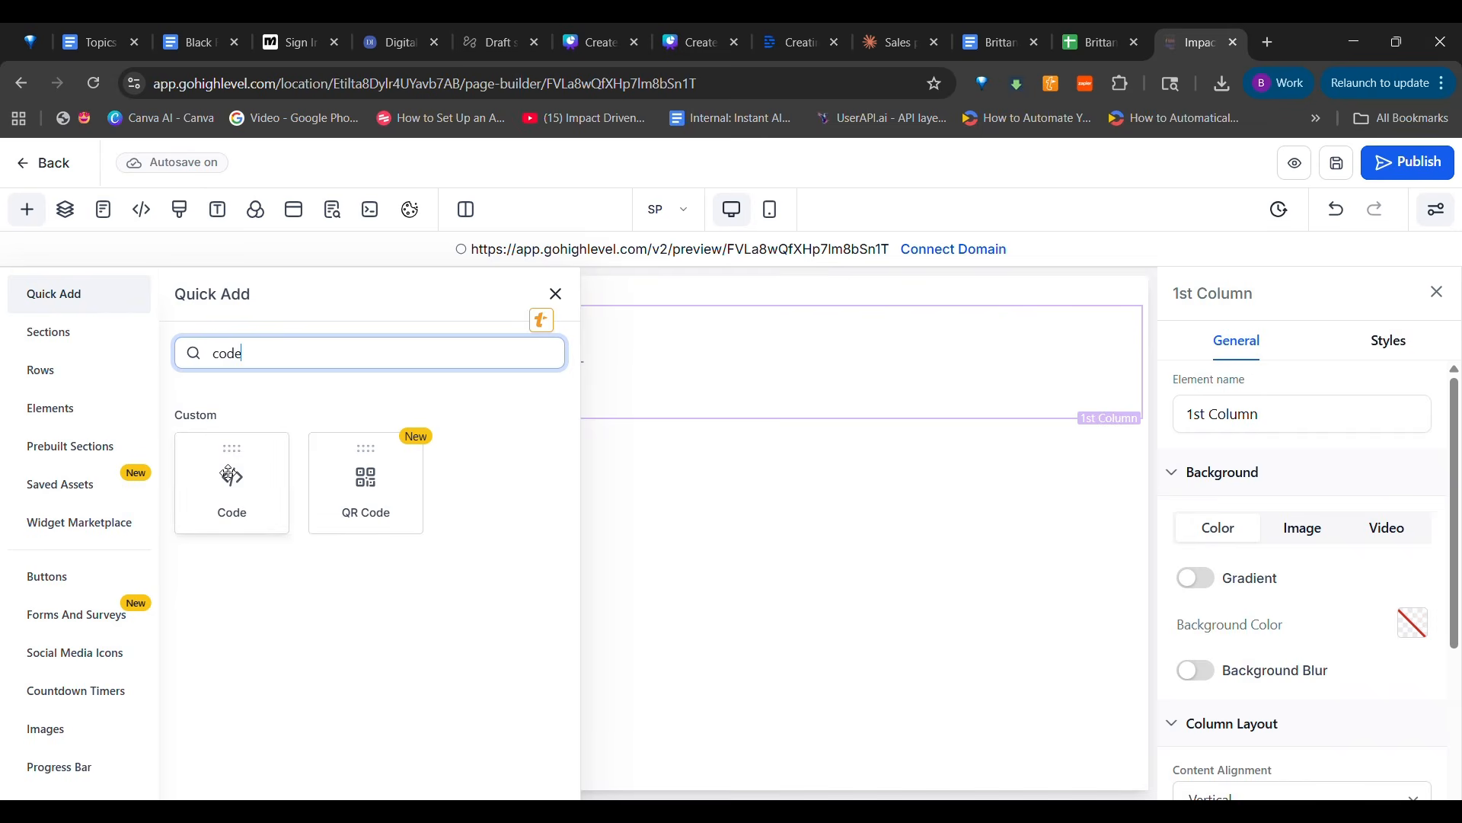
left_click_drag(229, 474, 744, 350)
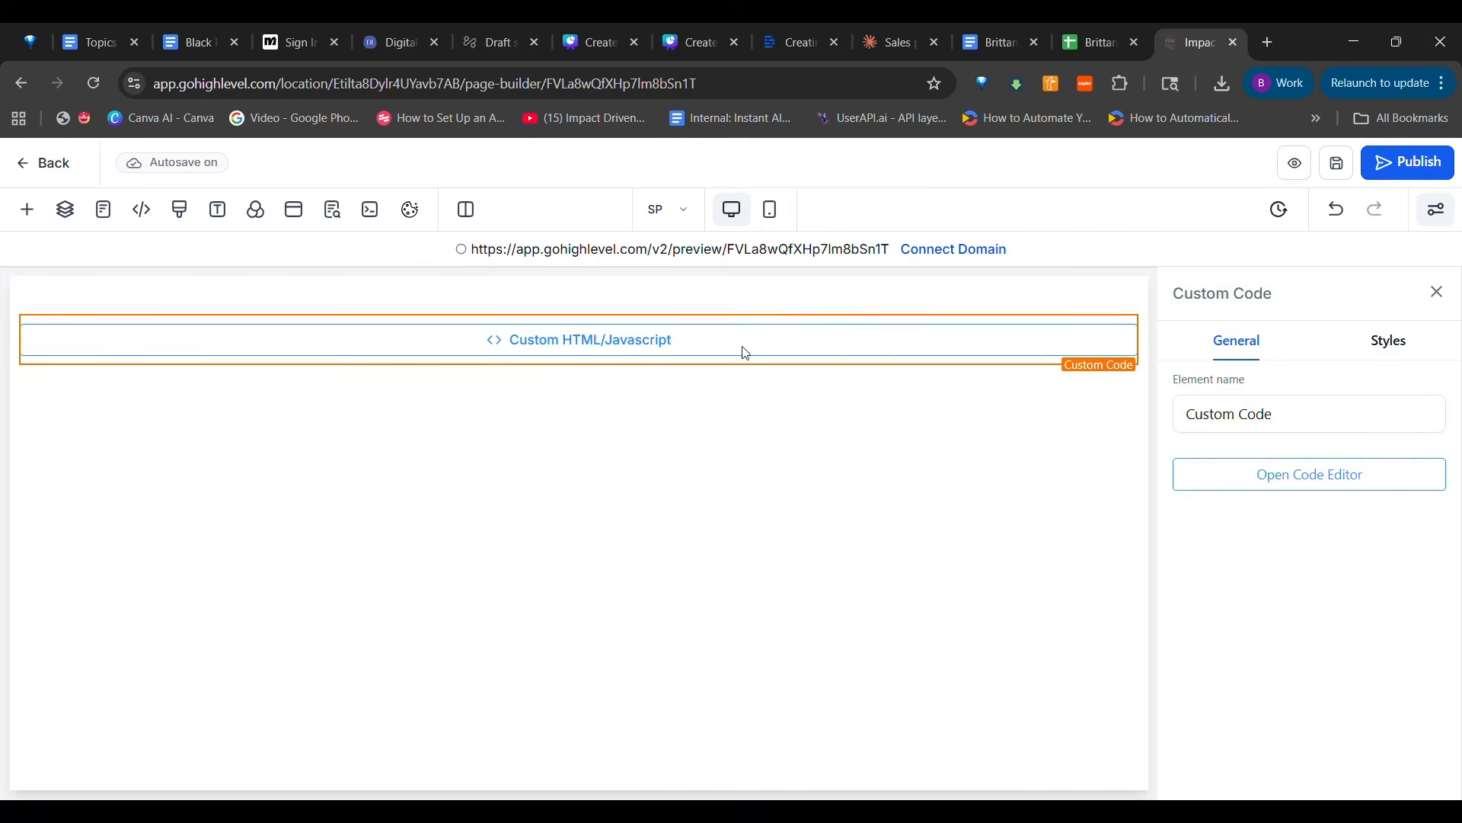
Paste the copied sales page HTML into the custom code element's editor and look through its closing sections
left_click(1209, 478)
left_click(691, 385)
key("ctrl+v")
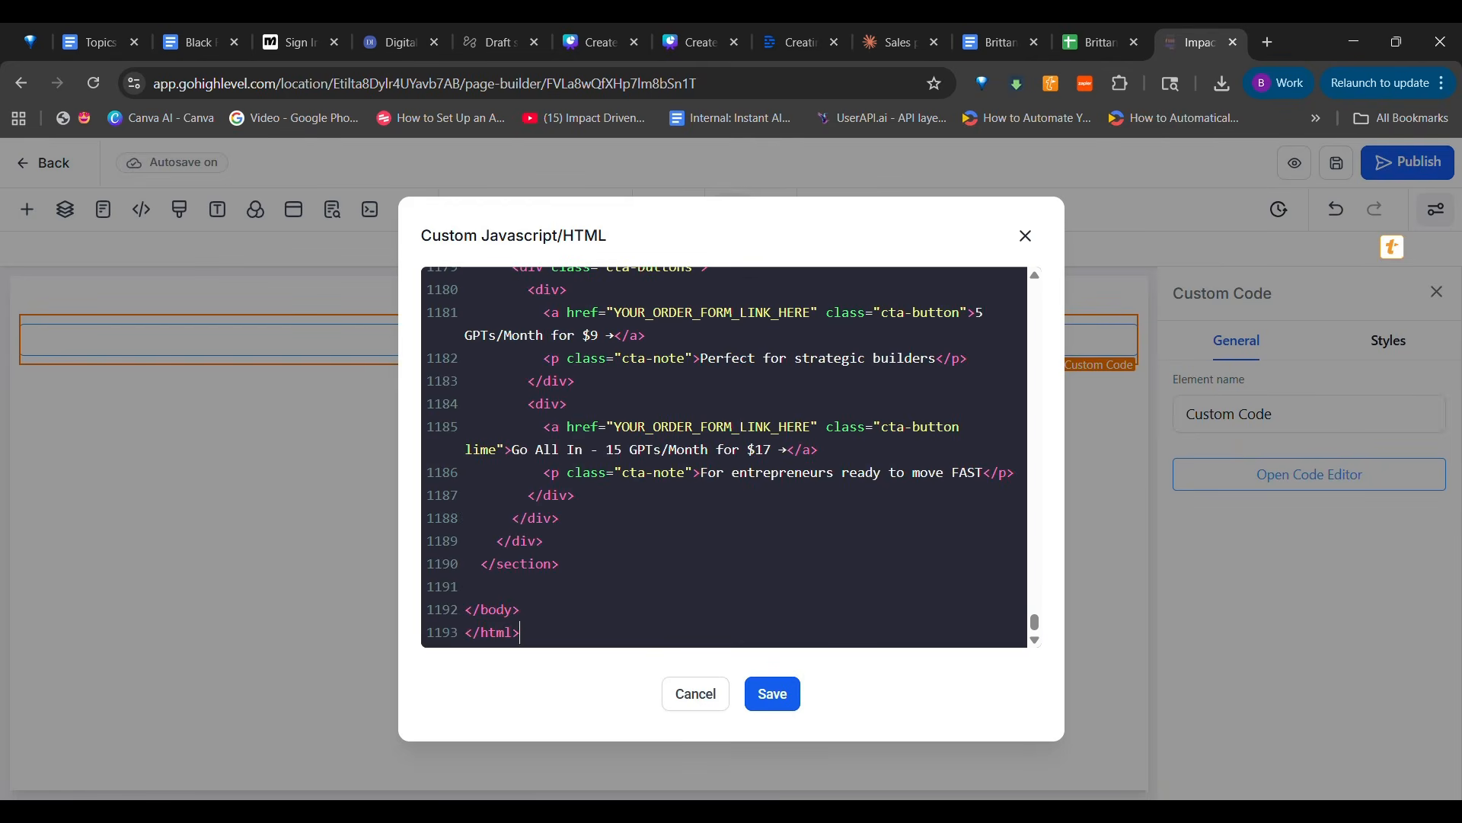
scroll(724, 457, "up", 20)
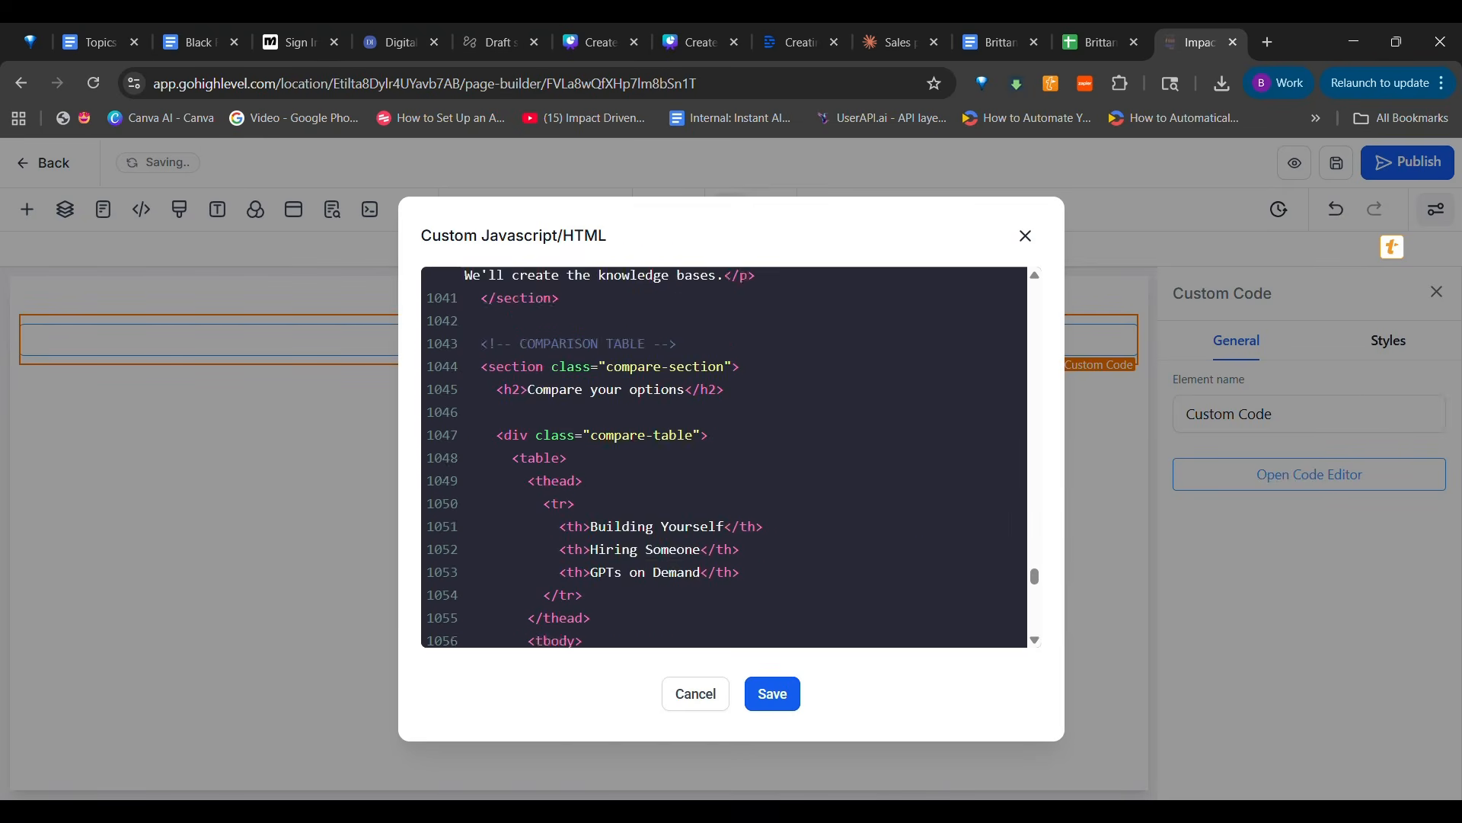
scroll(723, 457, "down", 20)
scroll(723, 457, "down", 5)
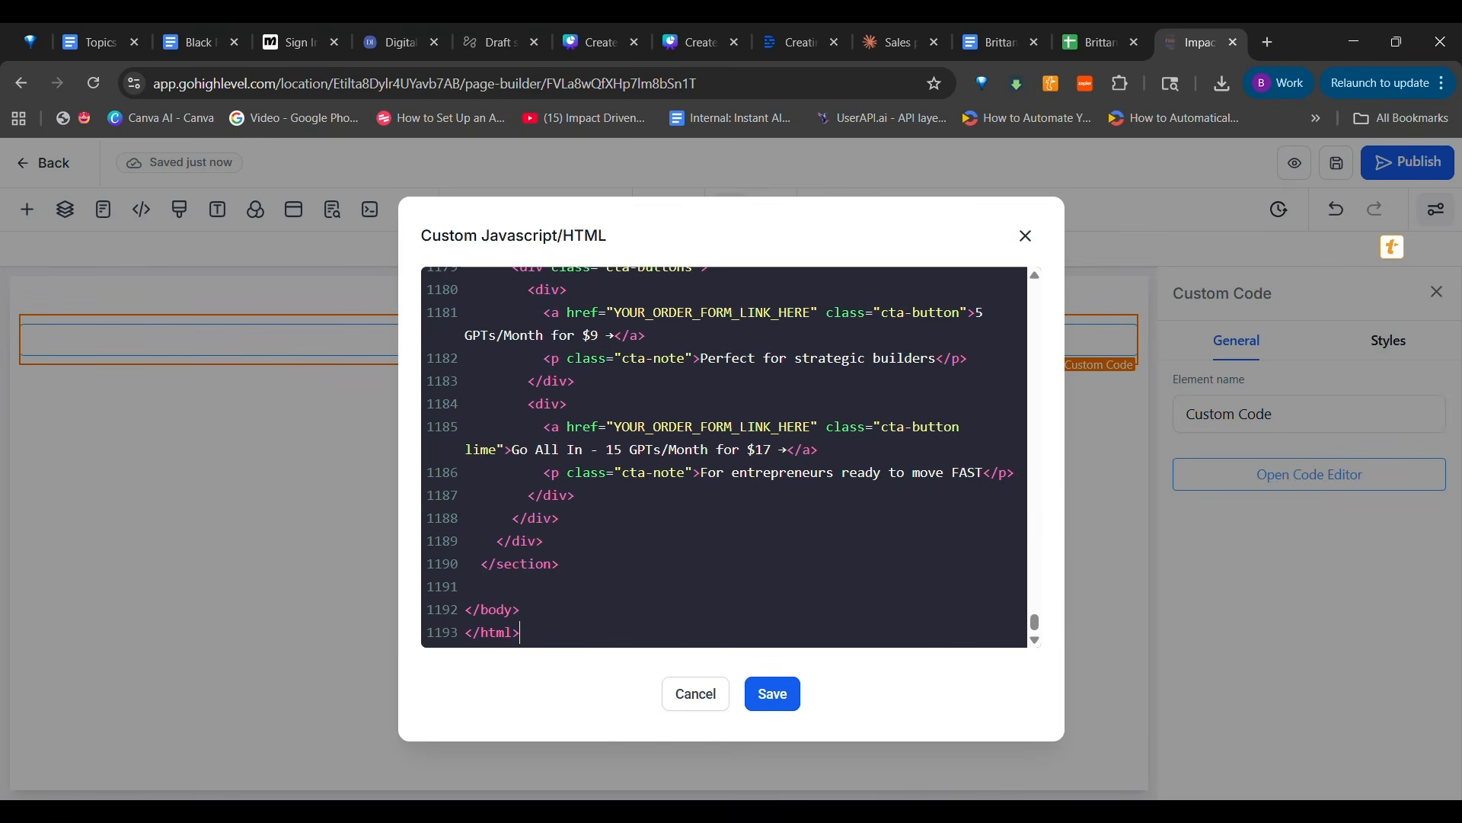
Select the pasted code in the editor and open Google Docs in a new browser tab
left_click_drag(615, 426, 1269, 52)
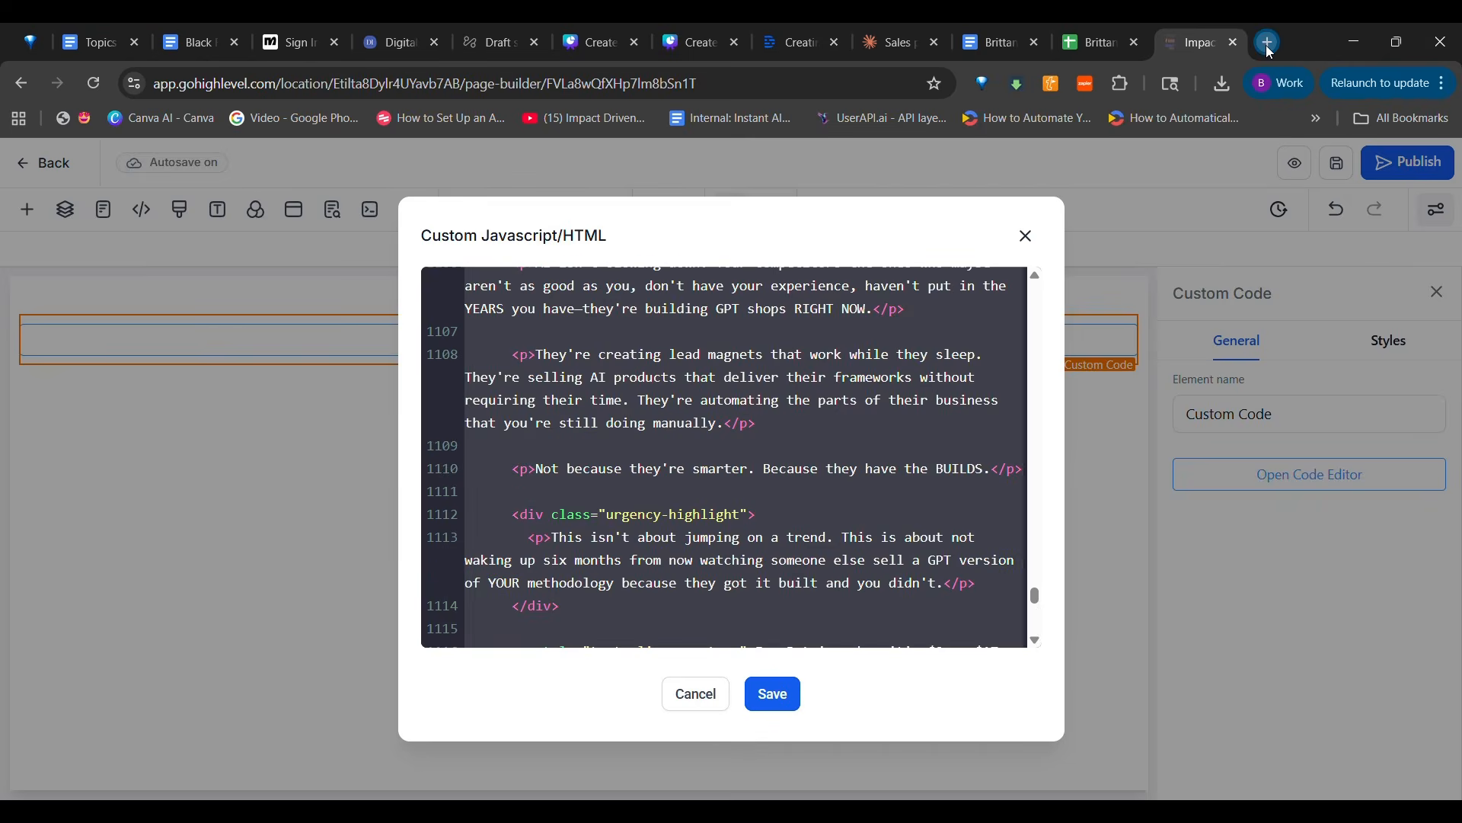
left_click(1268, 47)
type("g")
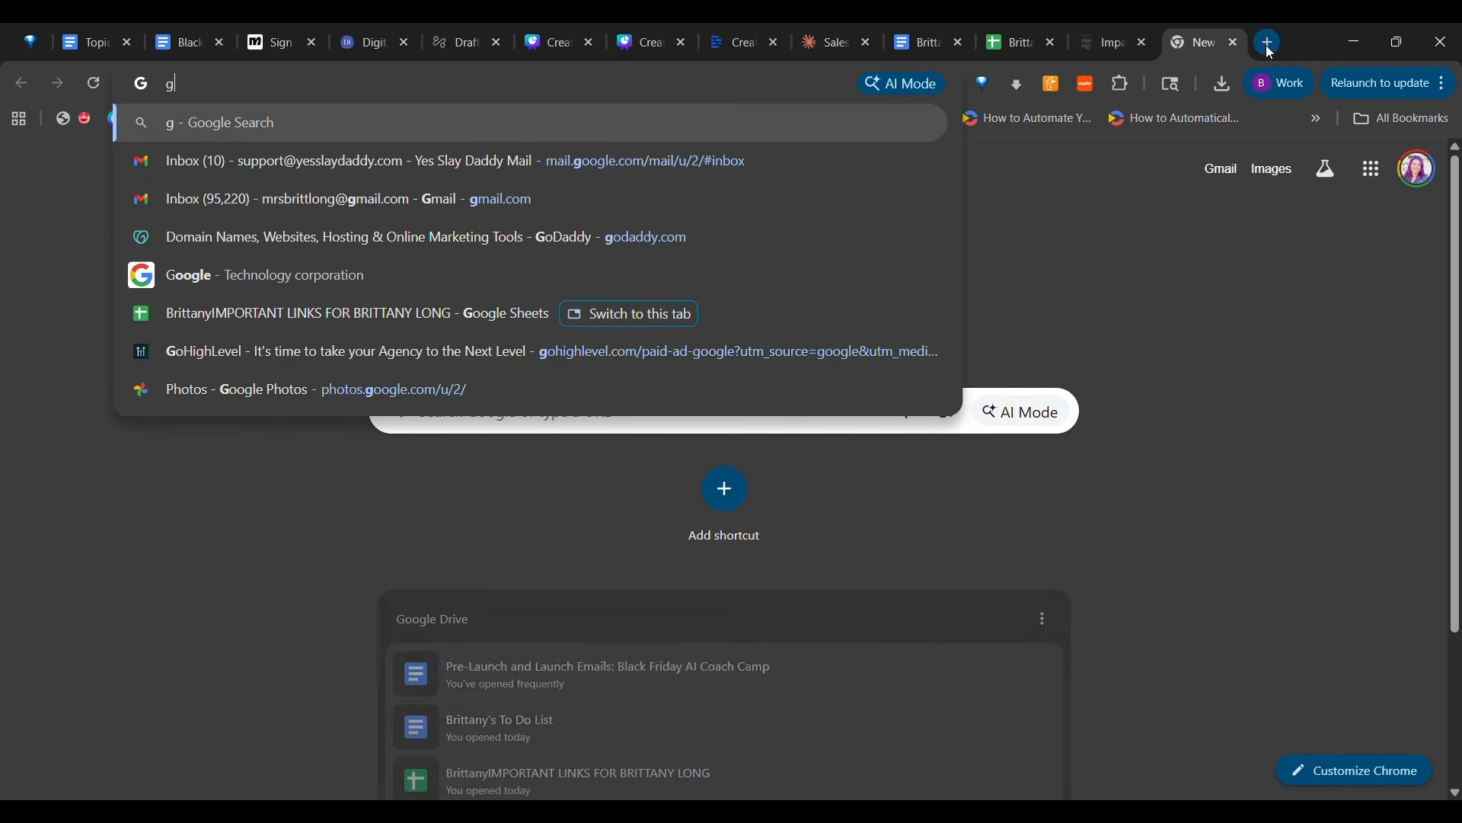
key("BackSpace")
type("docs.google.com")
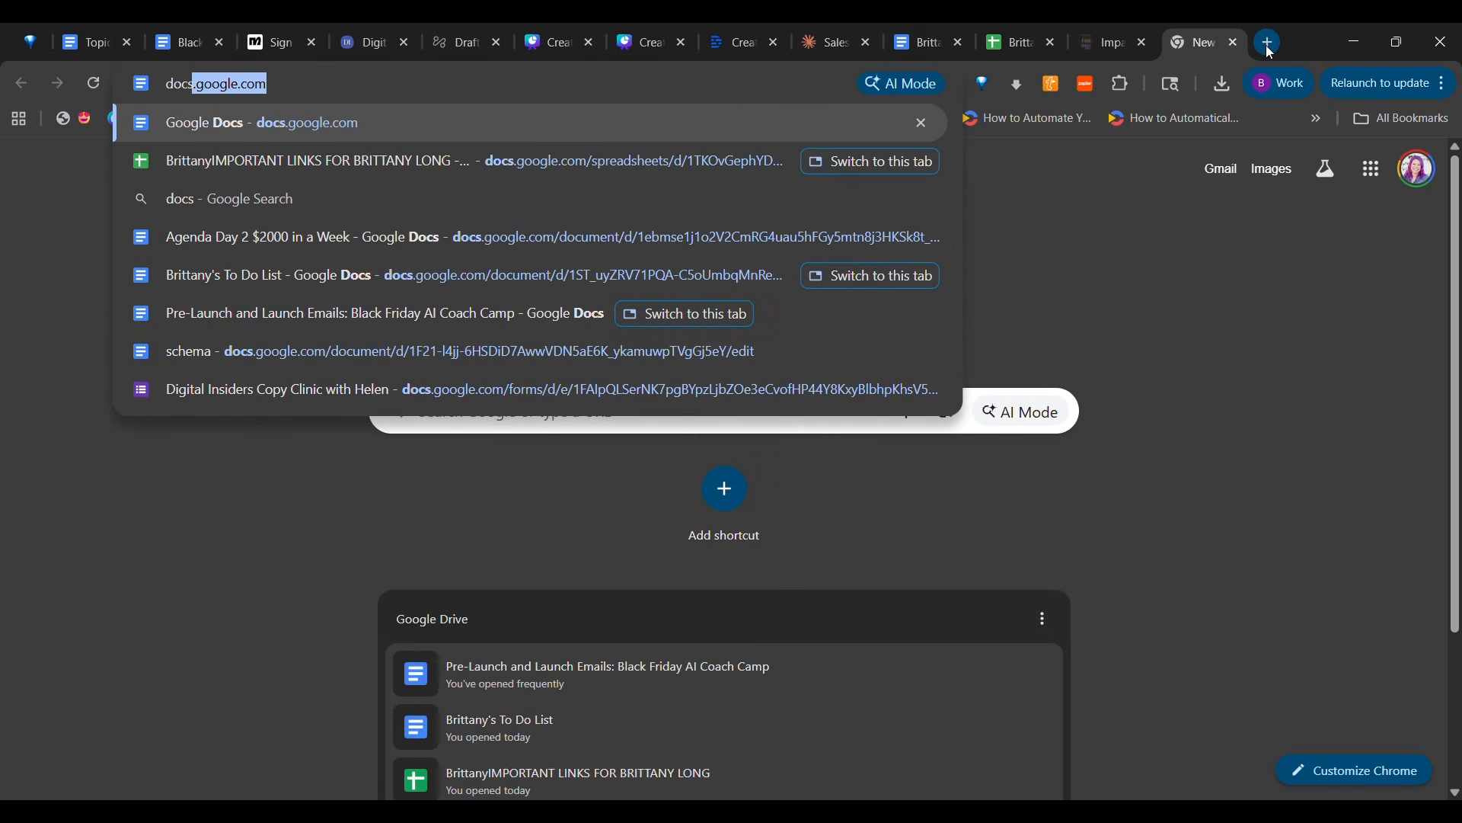
key("Return")
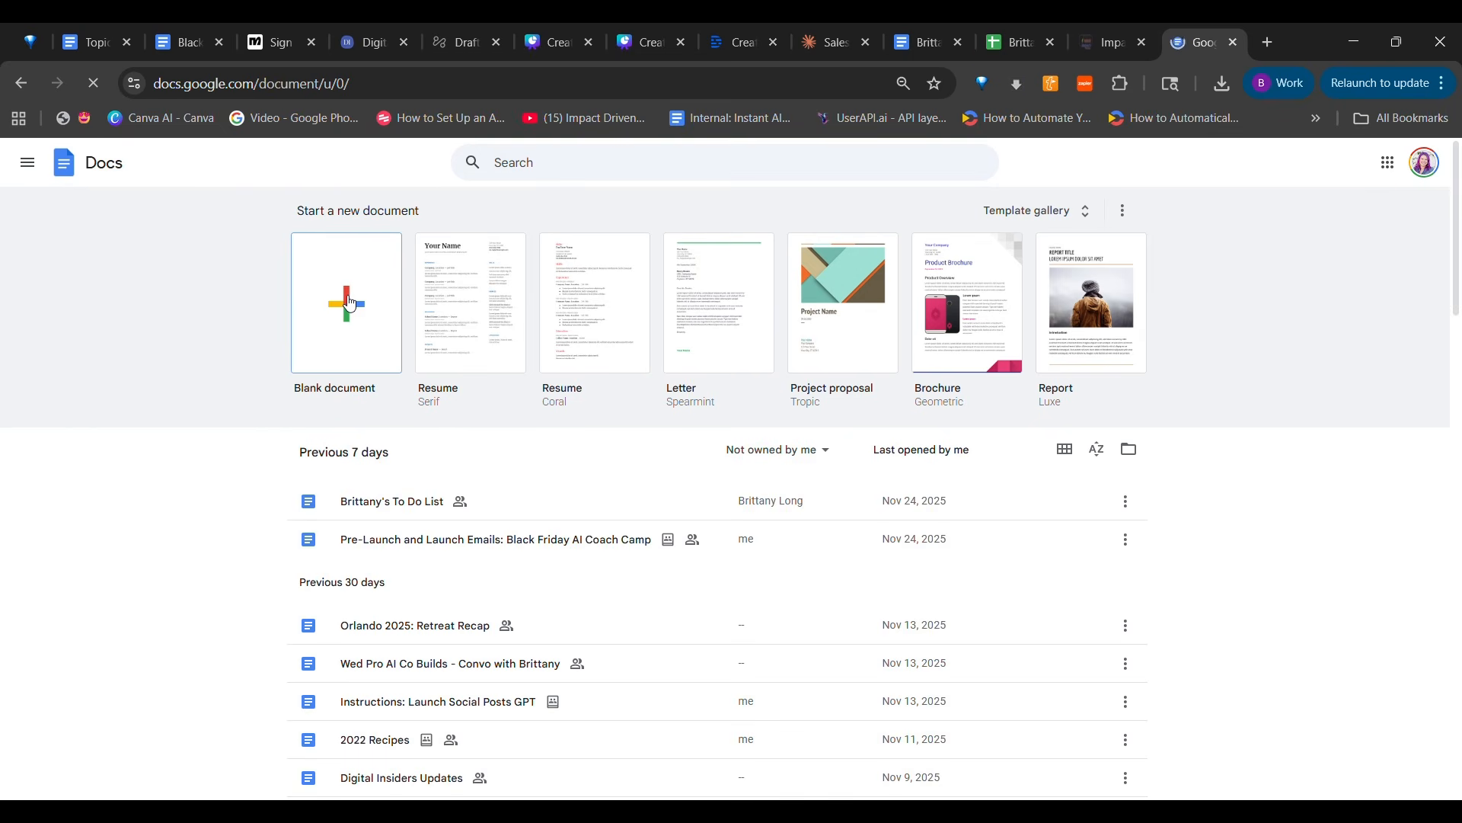
Create a blank Google Docs document and title it "CODE: GPTs on Demand"
left_click(349, 303)
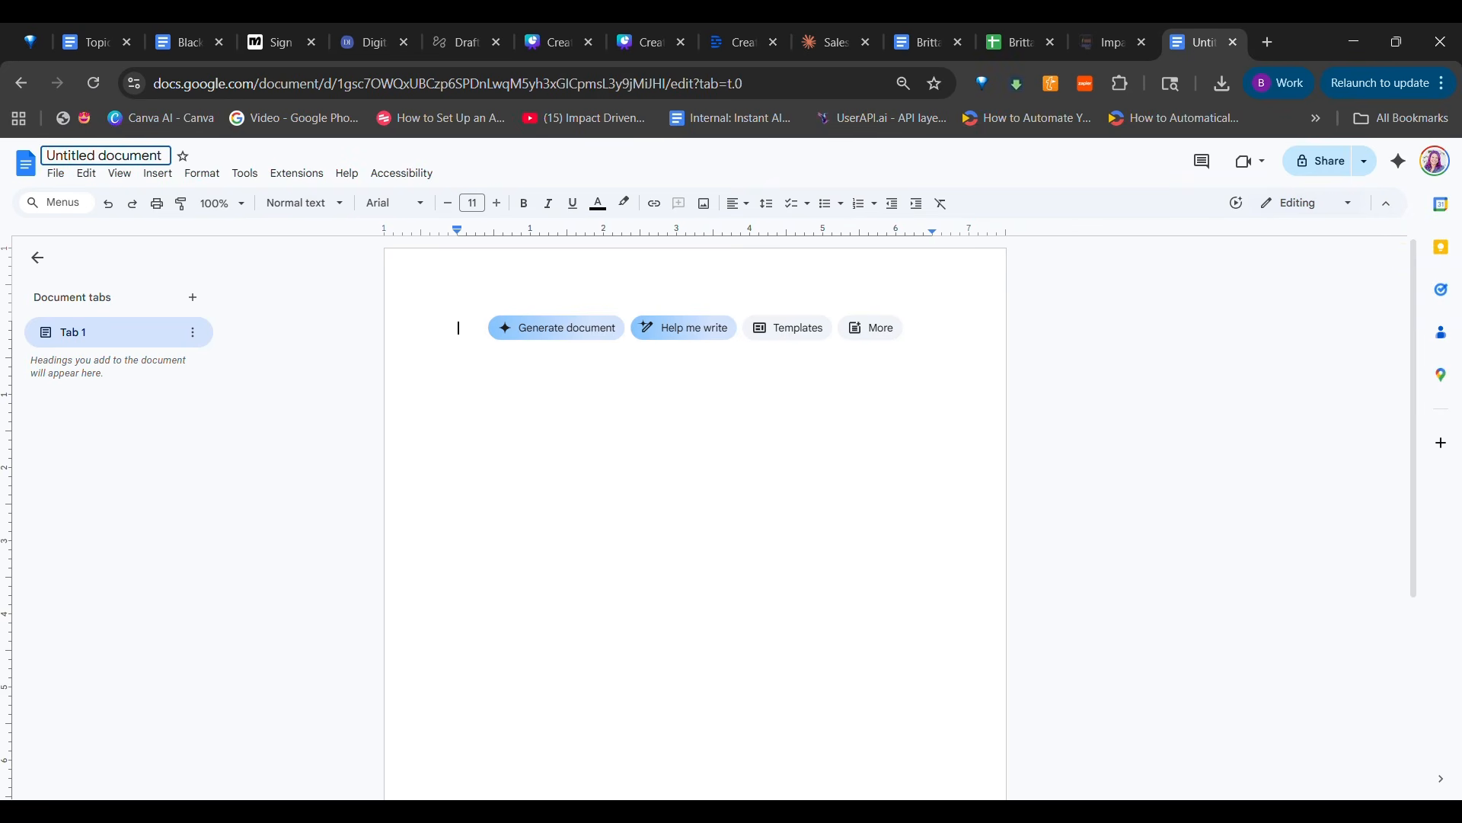
left_click_drag(46, 155, 162, 155)
type("COD")
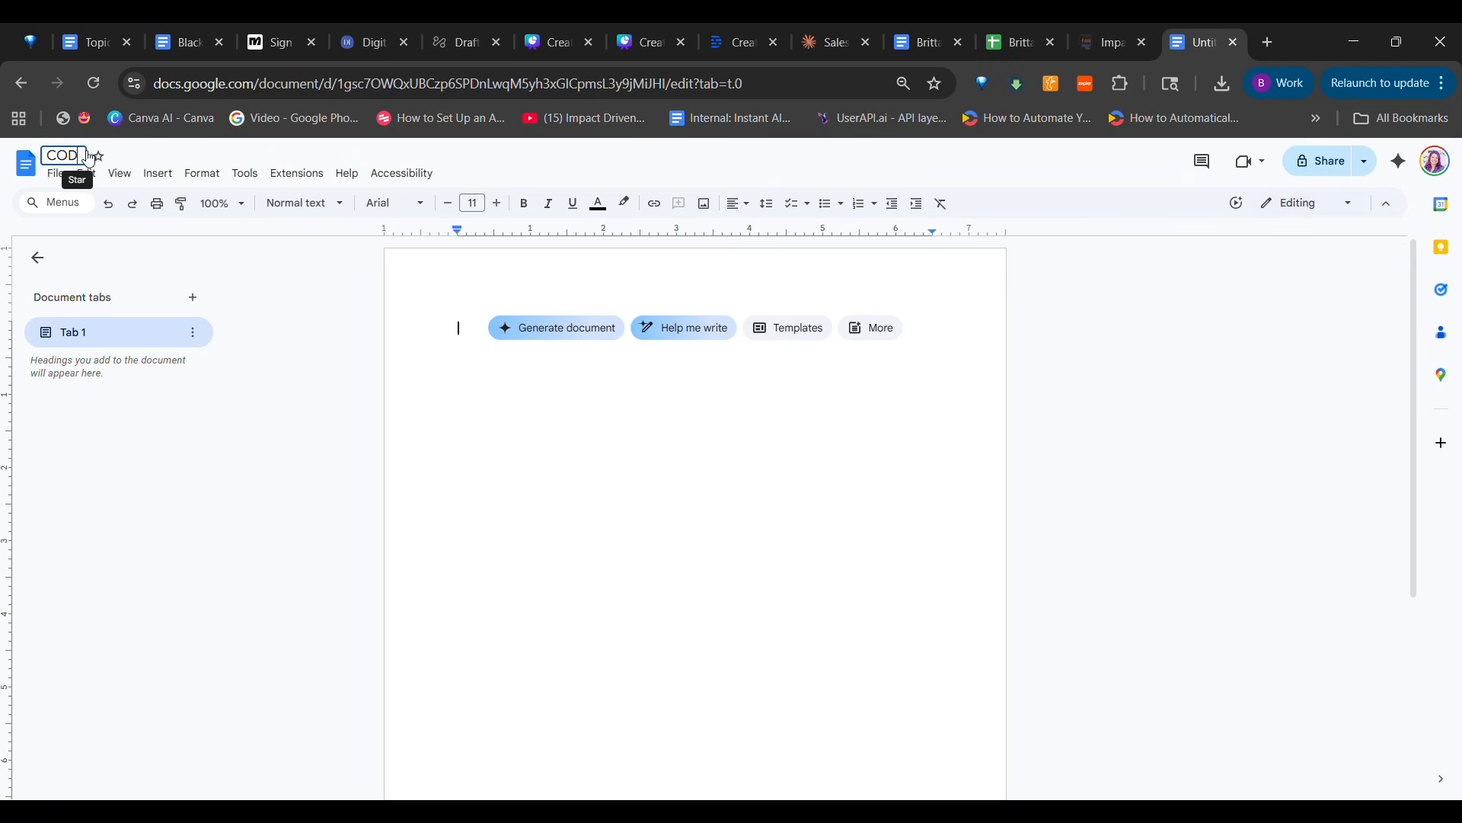
type("E: G")
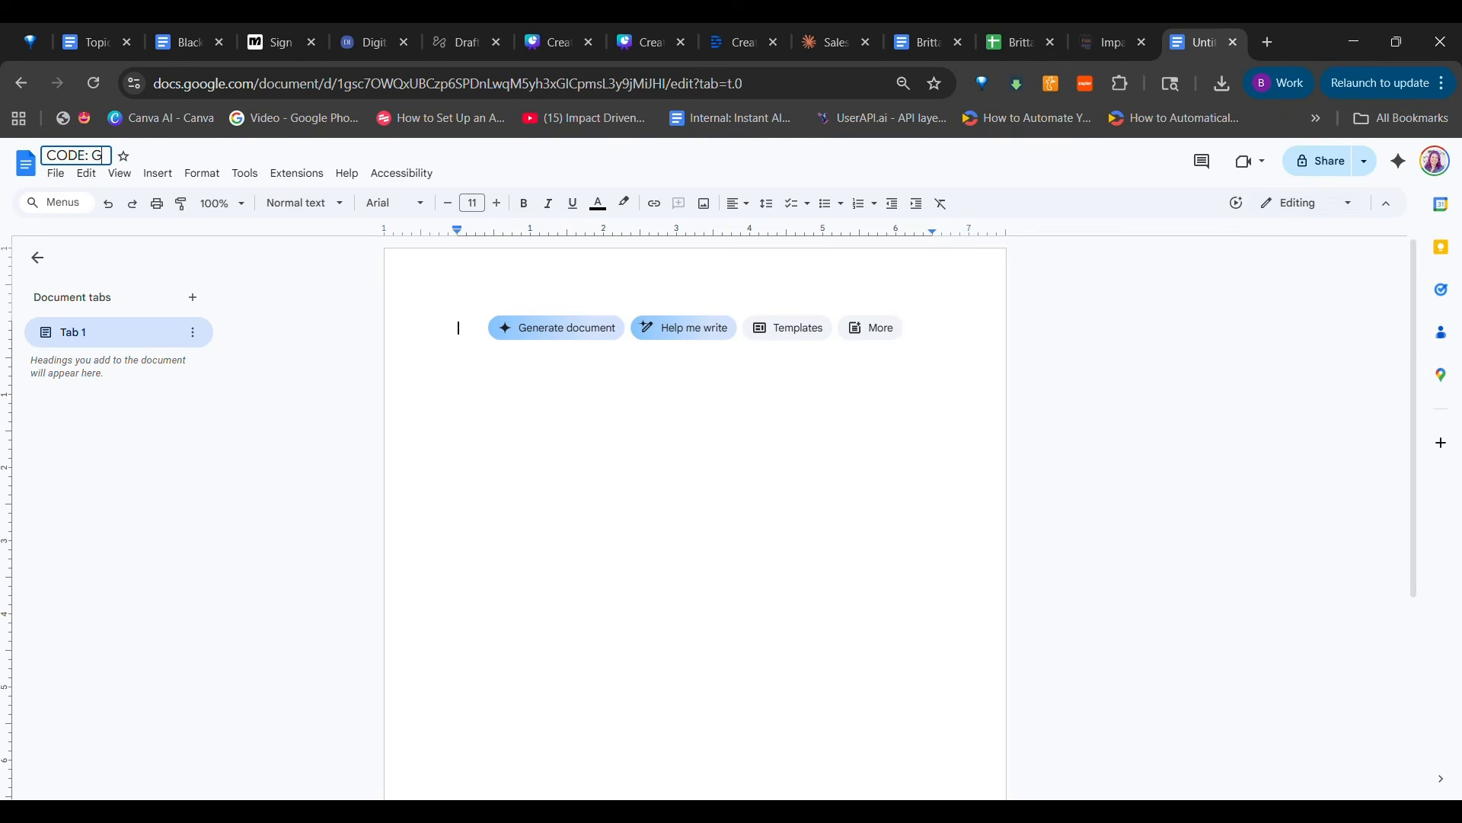
type("PTs on Demand")
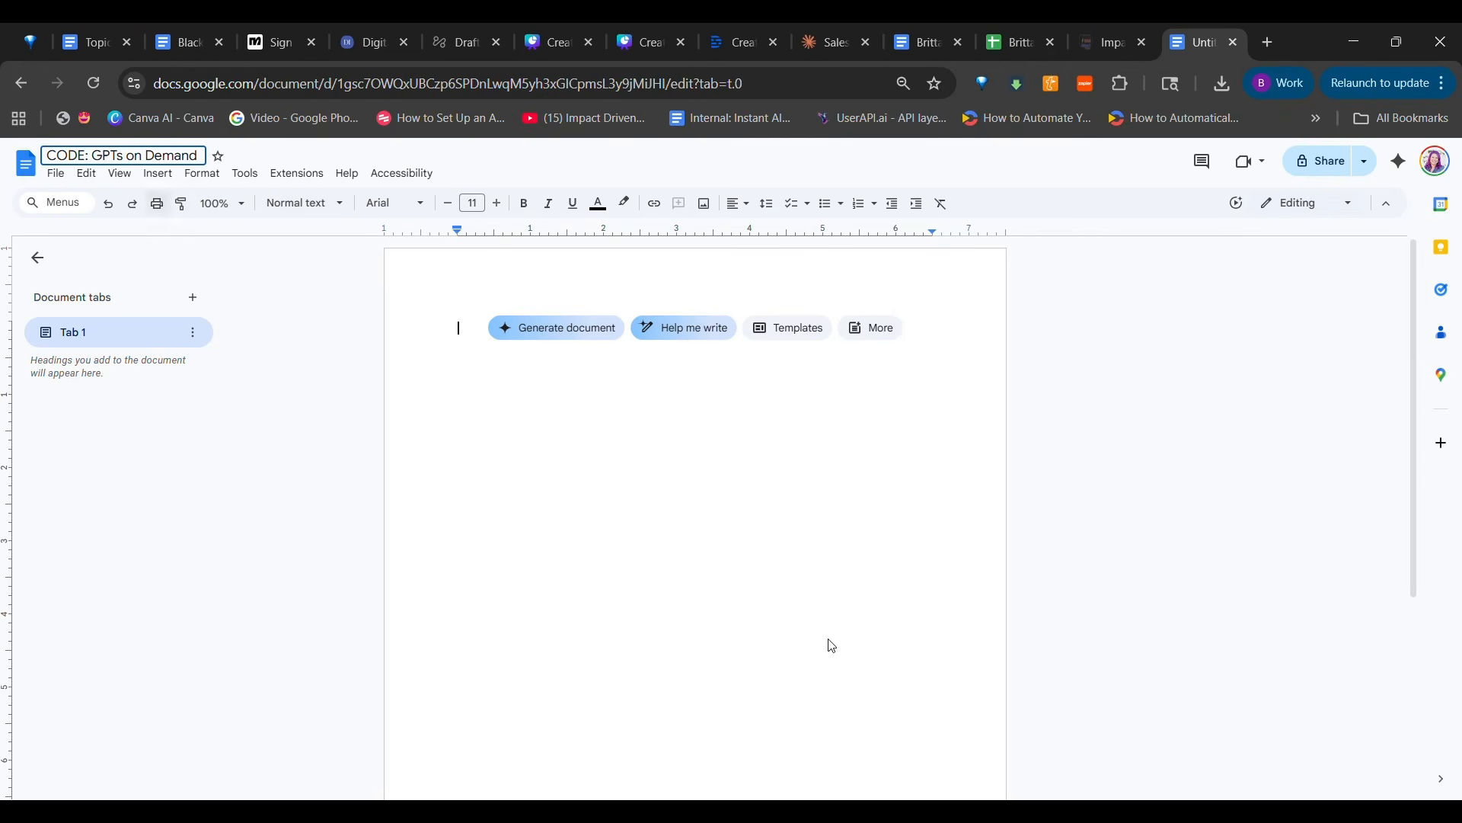
key("Return")
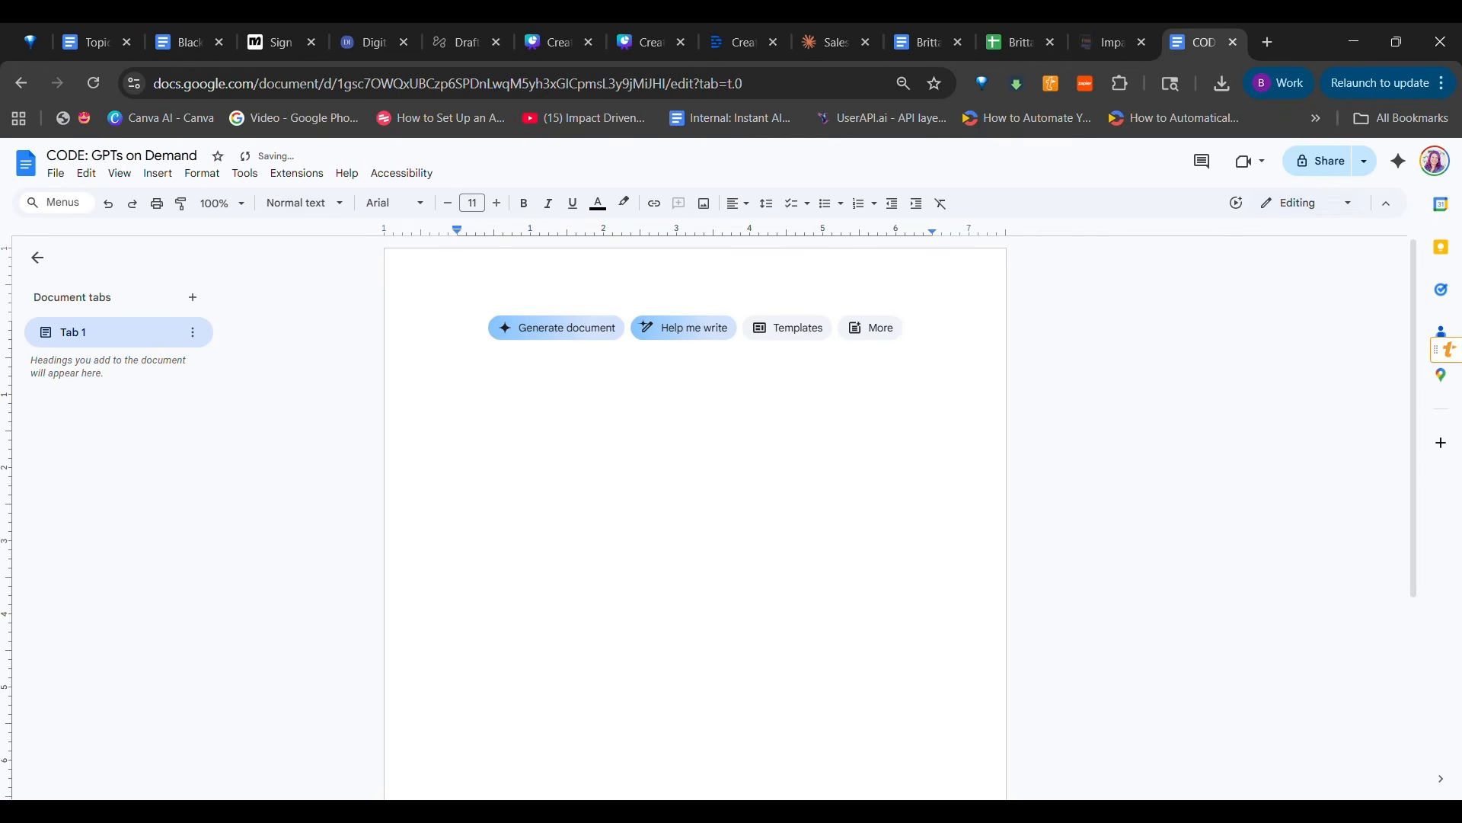
Copy the sales page code from the custom code editor into the document and search it for YOUR_ORDER_FORM_LINK_HERE
key("ctrl+shift+Tab")
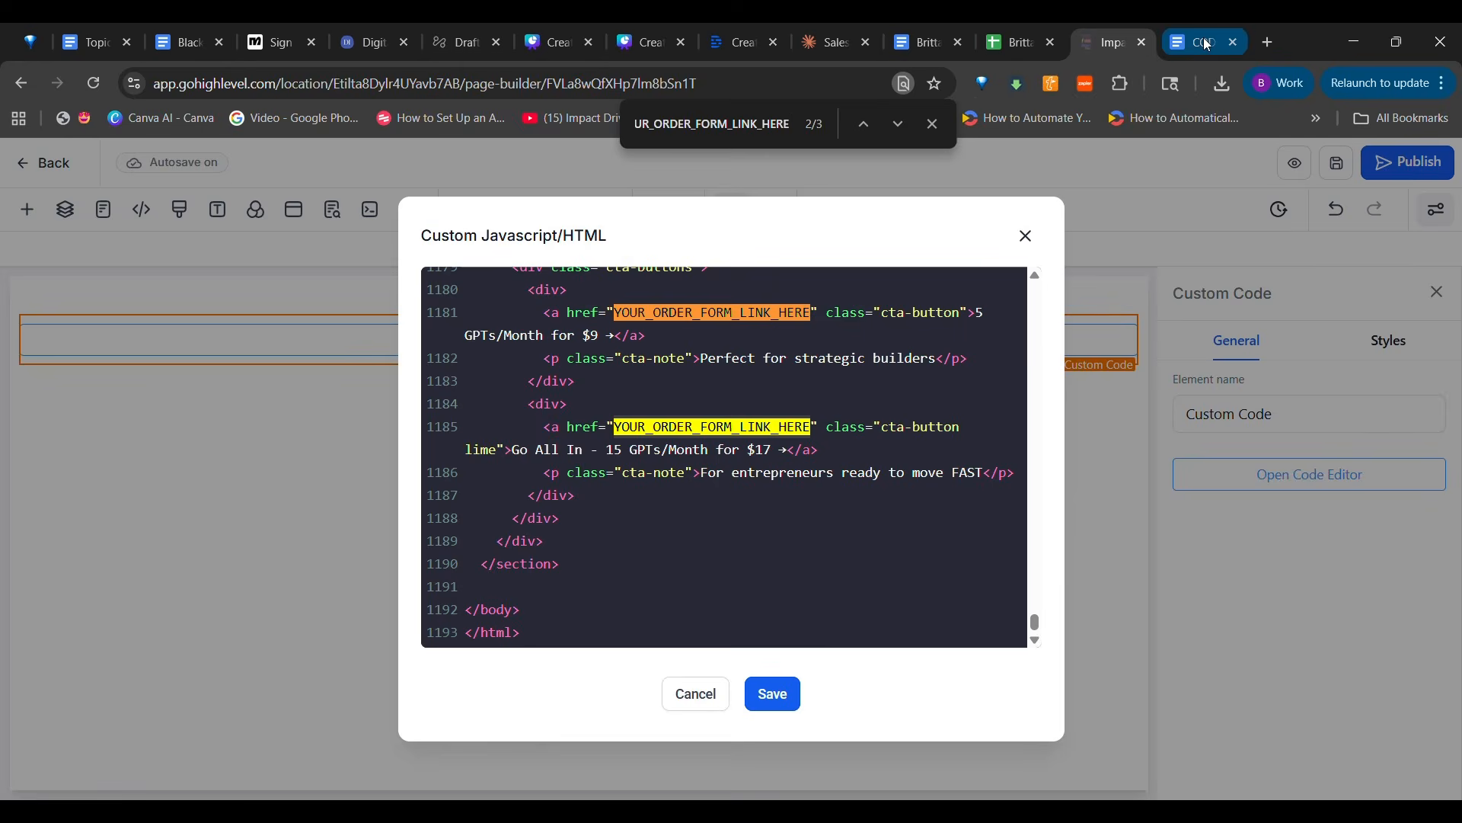
left_click(1207, 45)
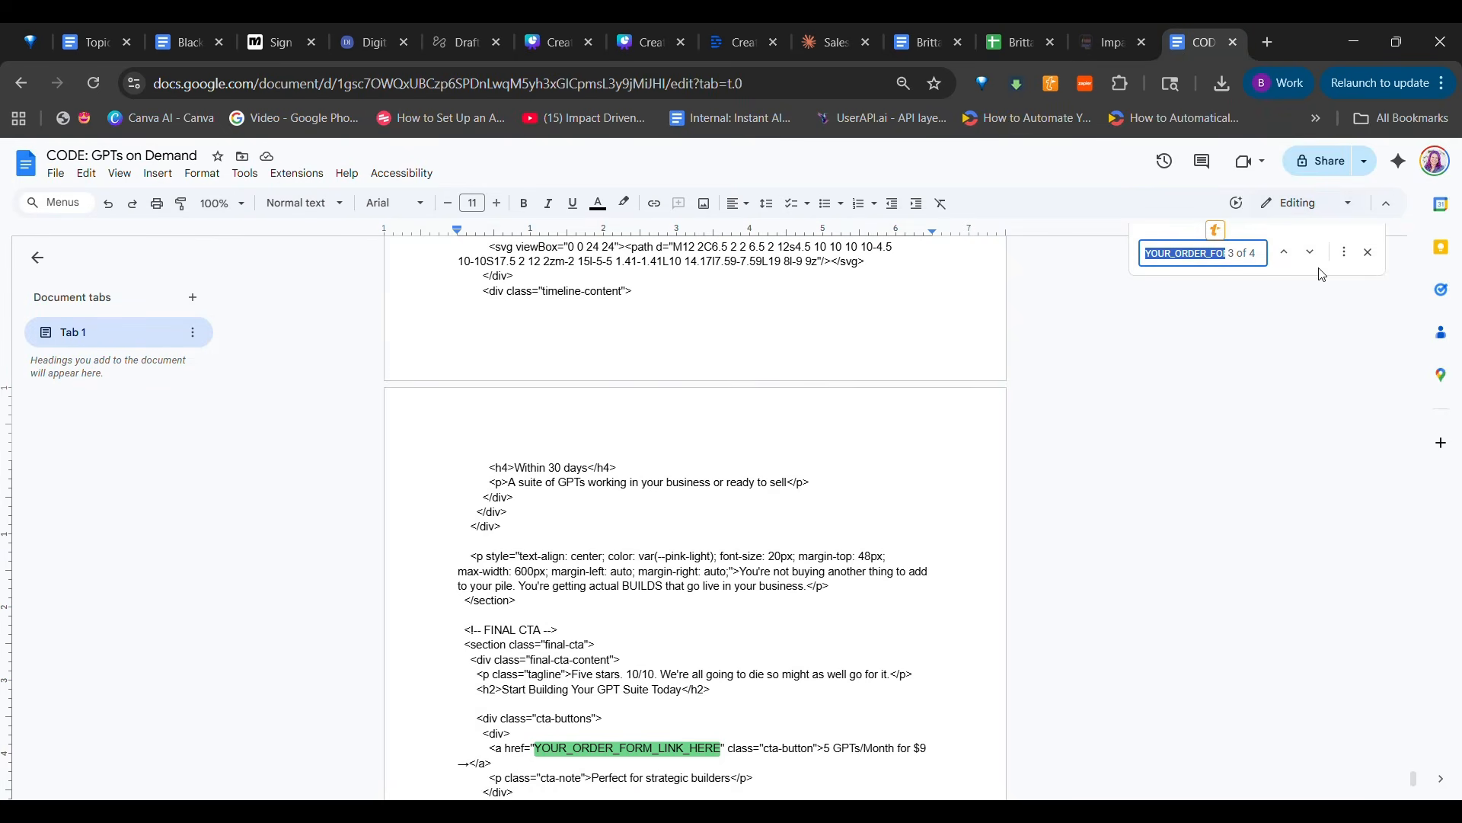
left_click(1367, 254)
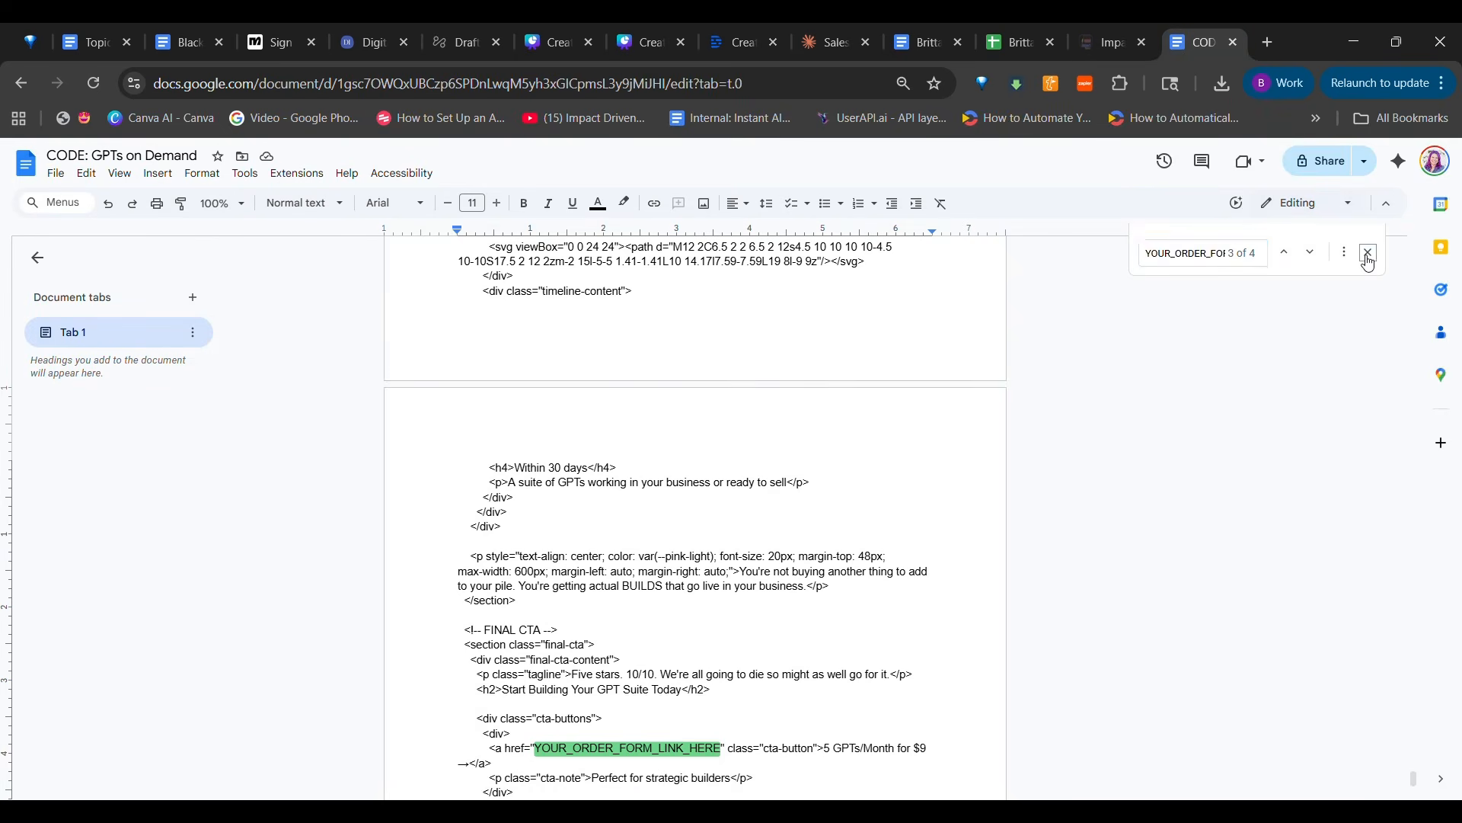
left_click(87, 173)
left_click(116, 441)
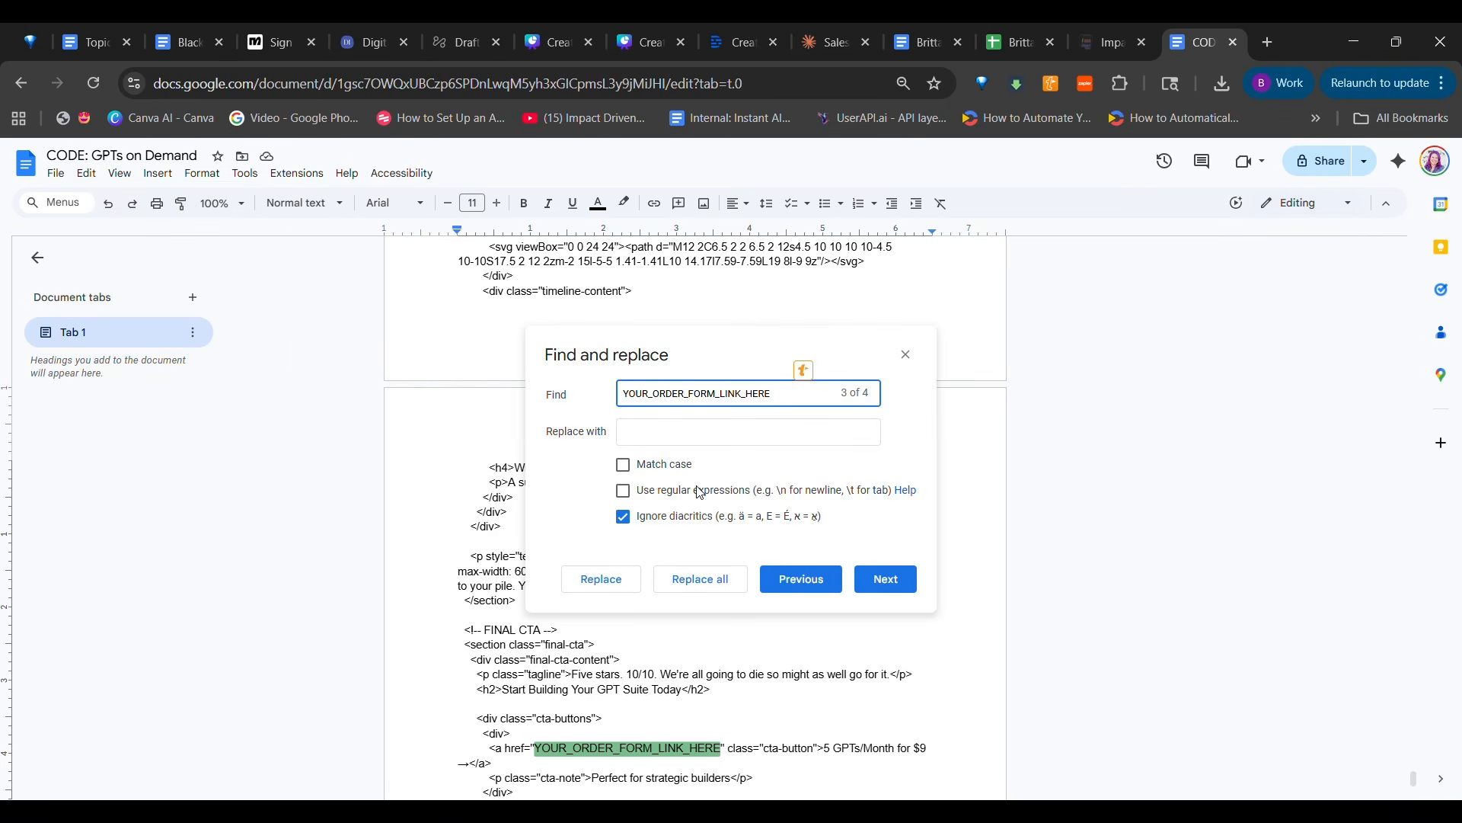
left_click(731, 432)
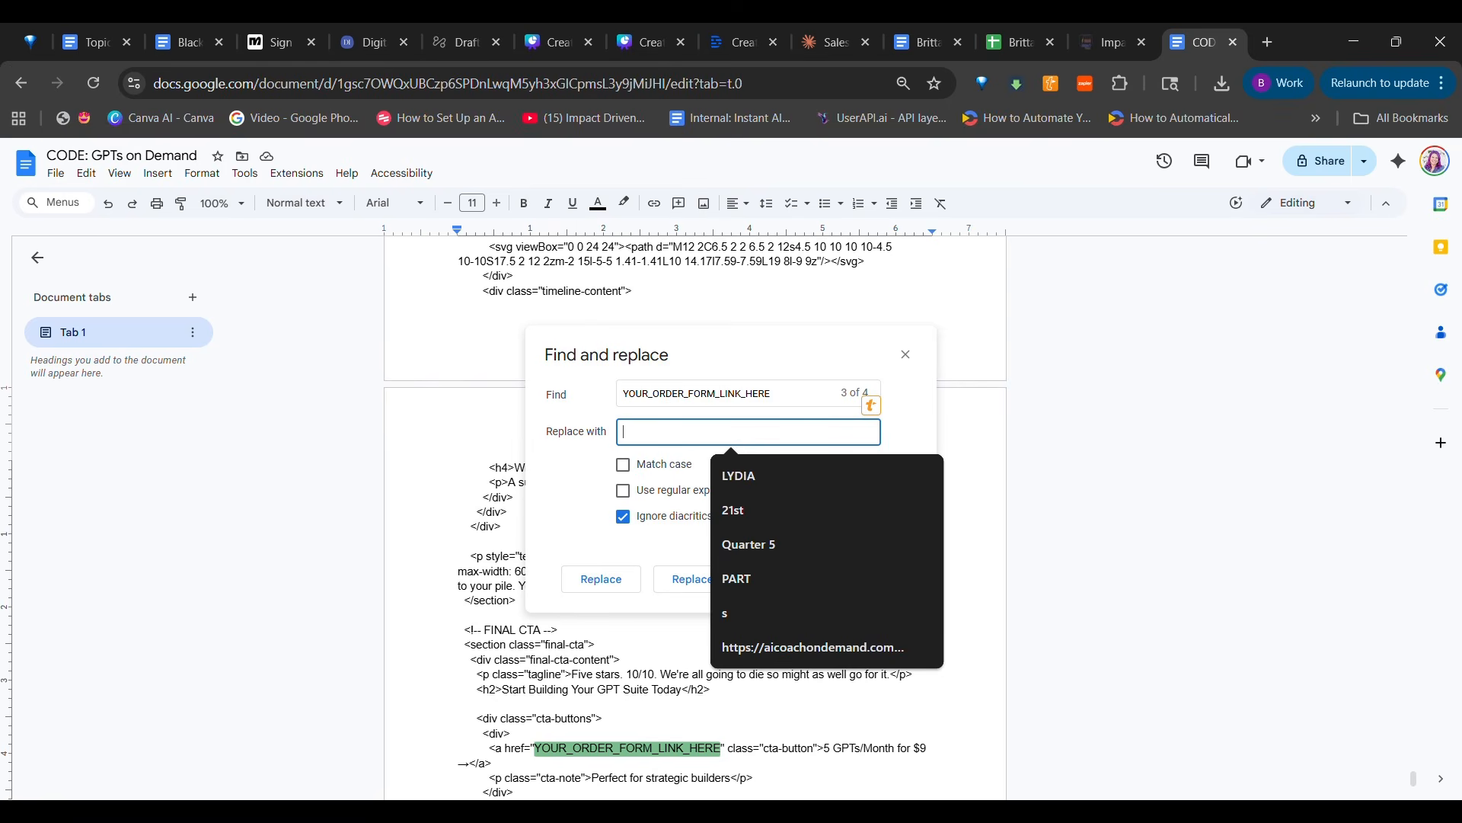
left_click(906, 355)
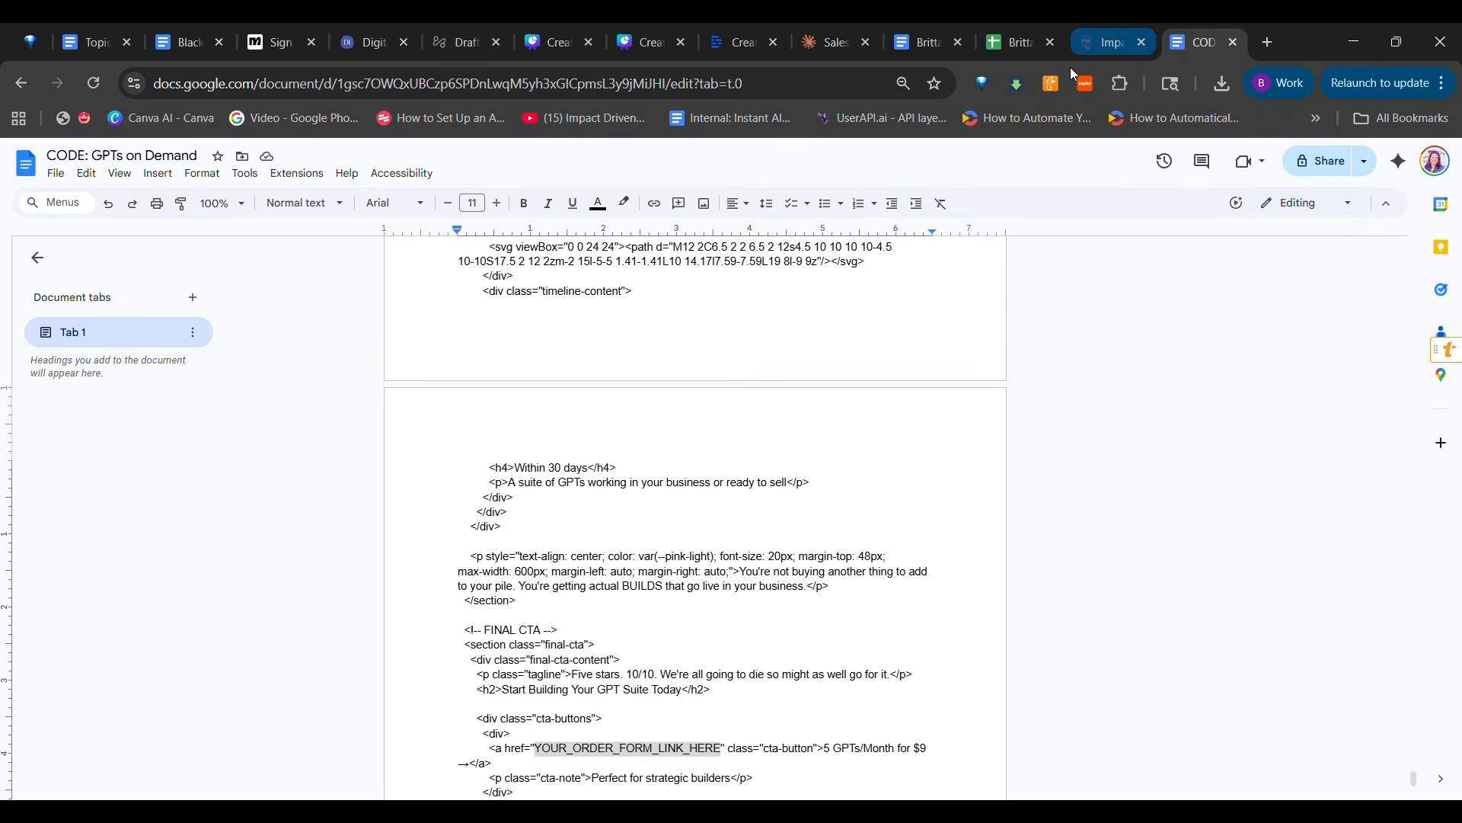
Return to GoHighLevel, save the code in the Custom Javascript/HTML editor, and save the page
left_click(1085, 37)
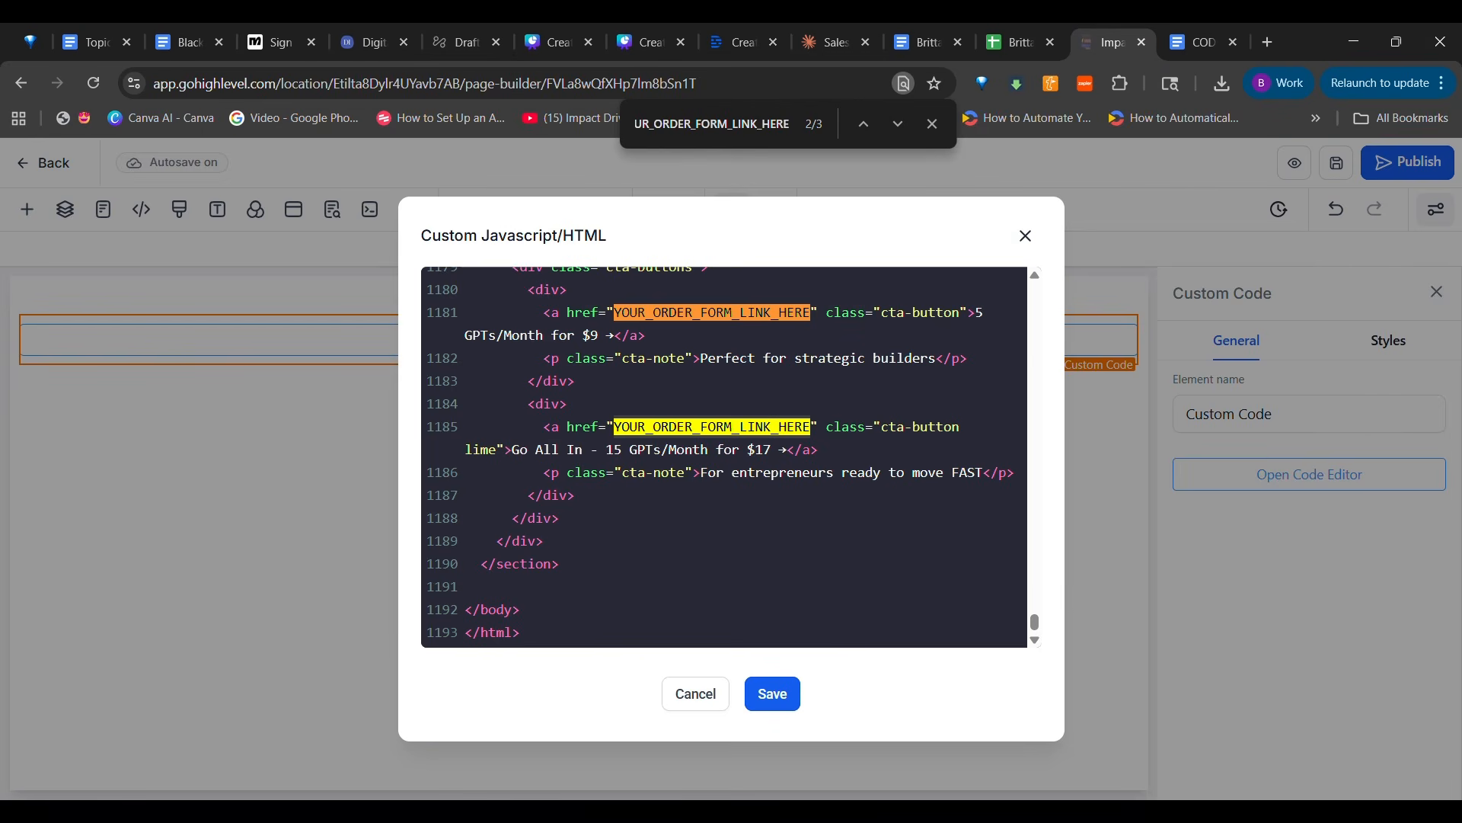
left_click(933, 124)
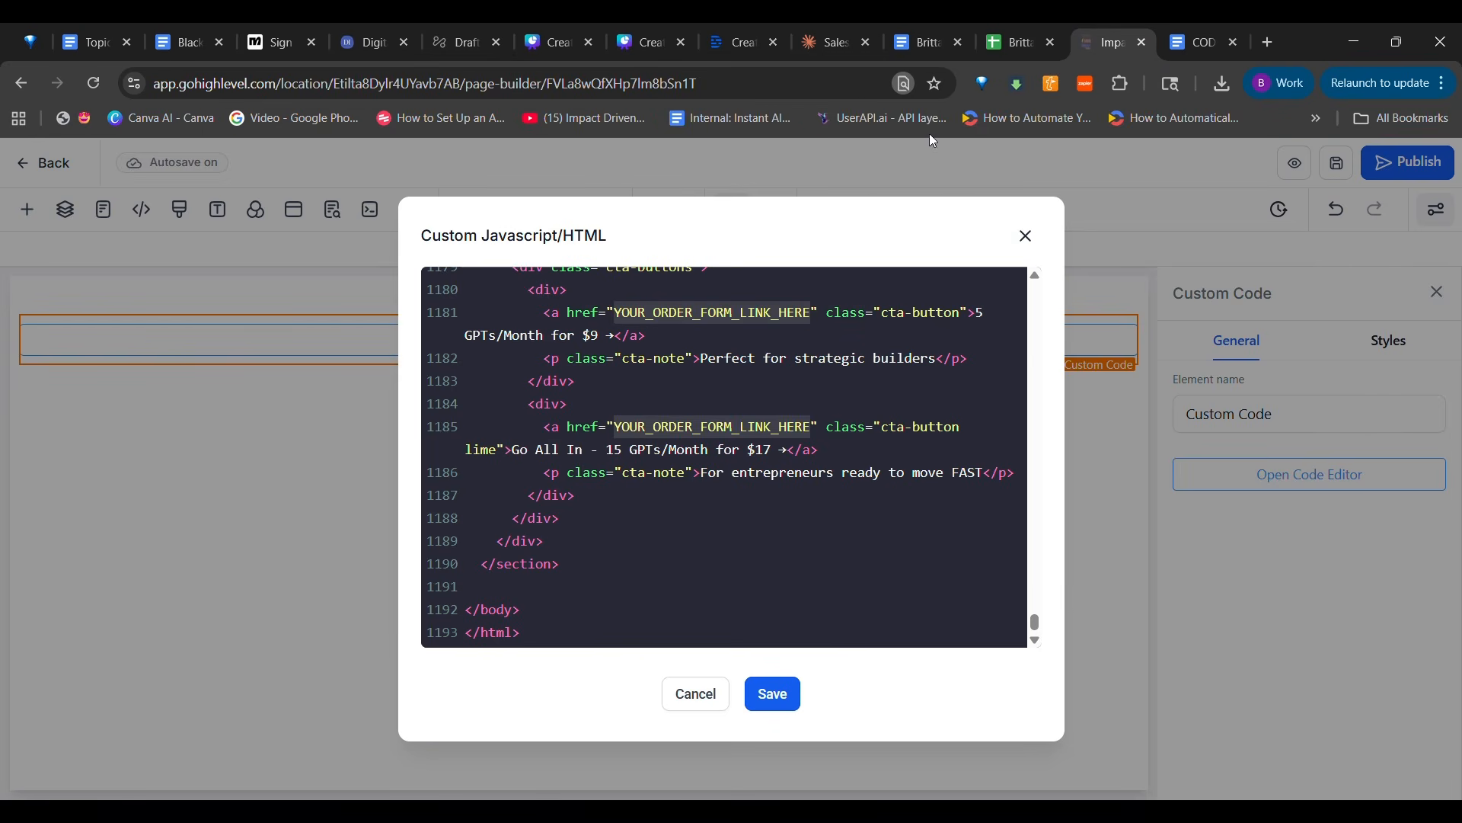
left_click(789, 702)
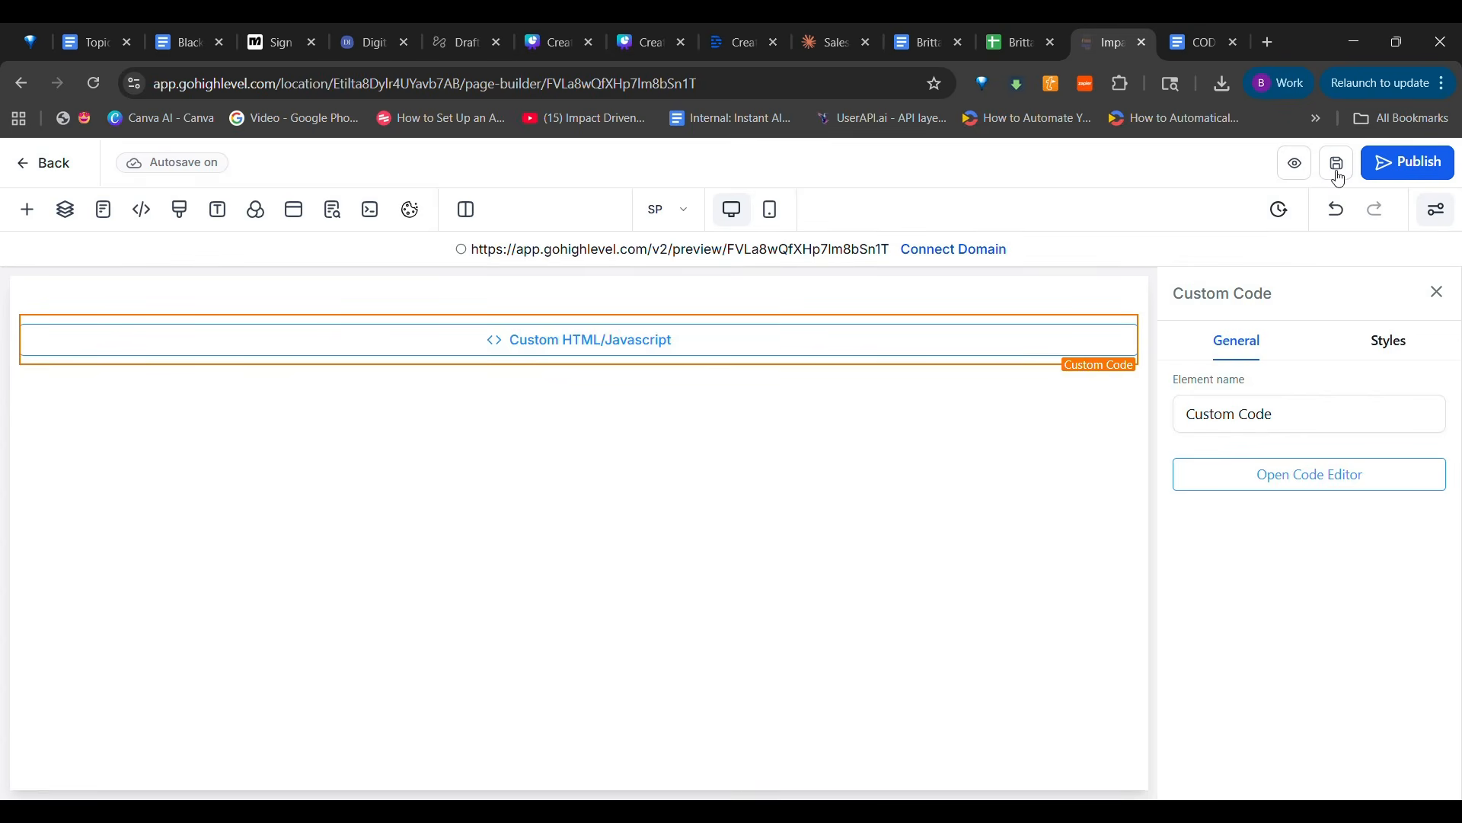
left_click(1339, 173)
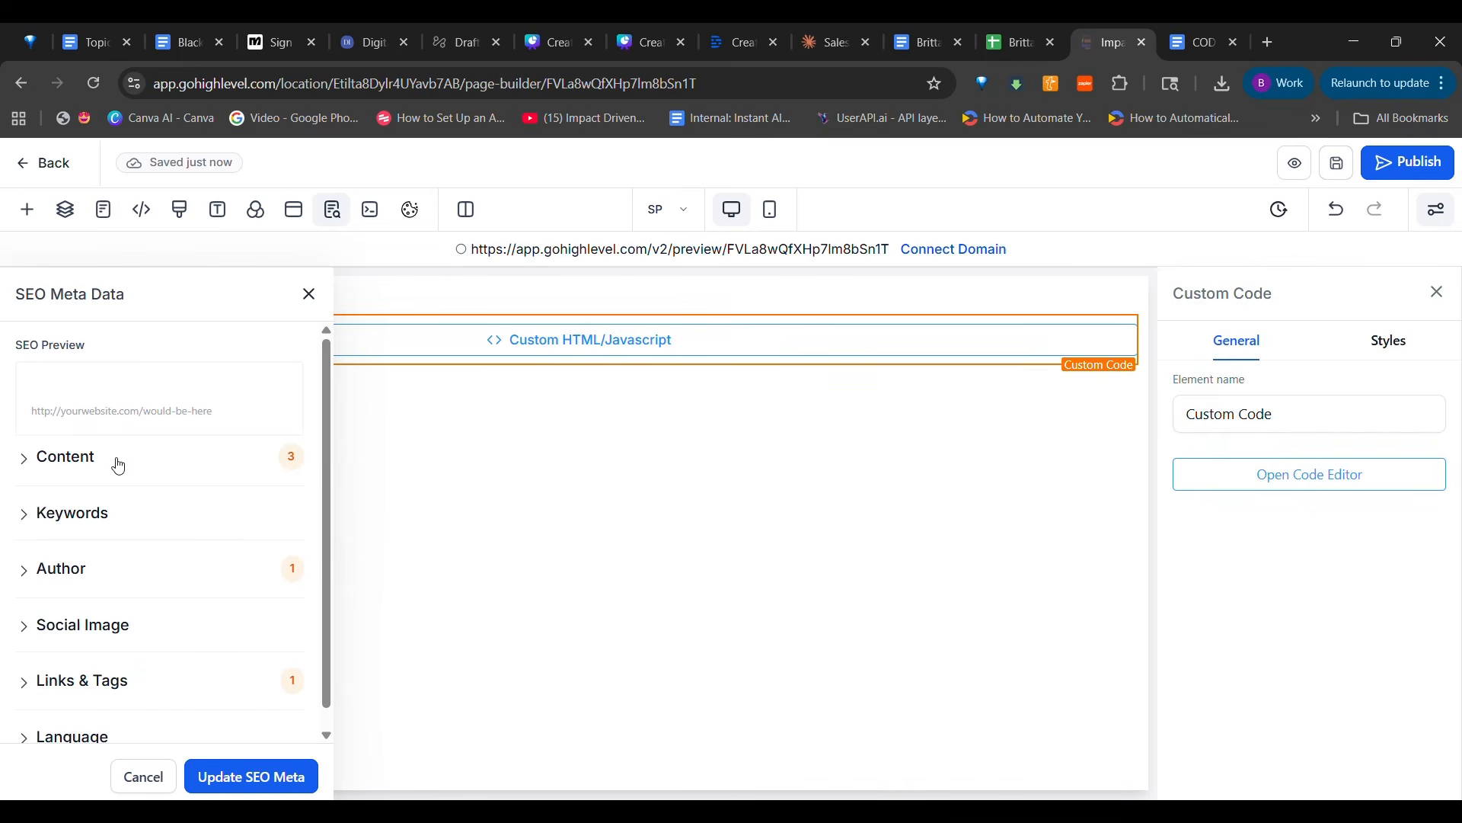
left_click(308, 294)
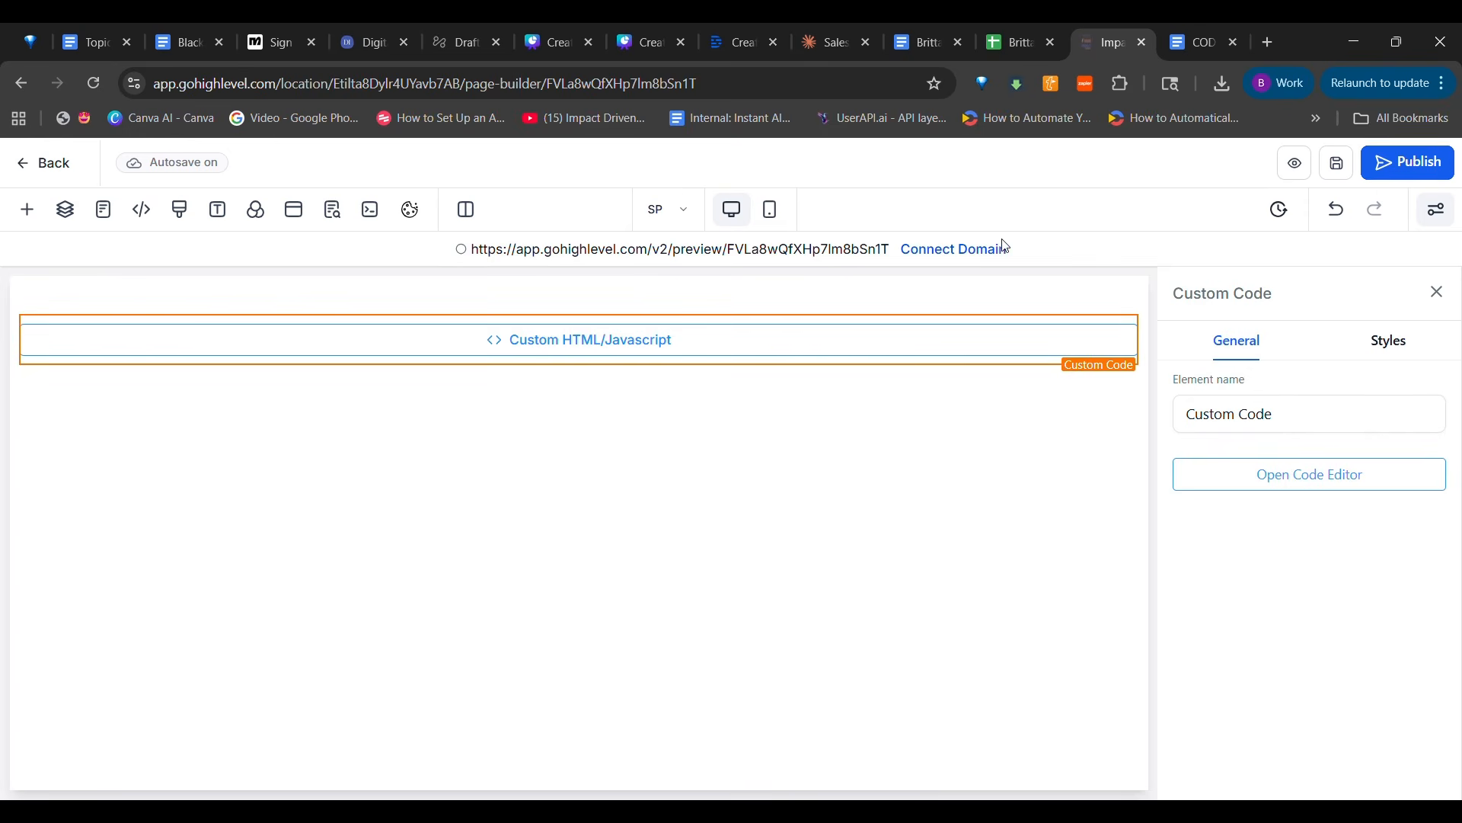
Preview the page and review its sections from the hero banner through to the final call-to-action buttons
left_click(1294, 165)
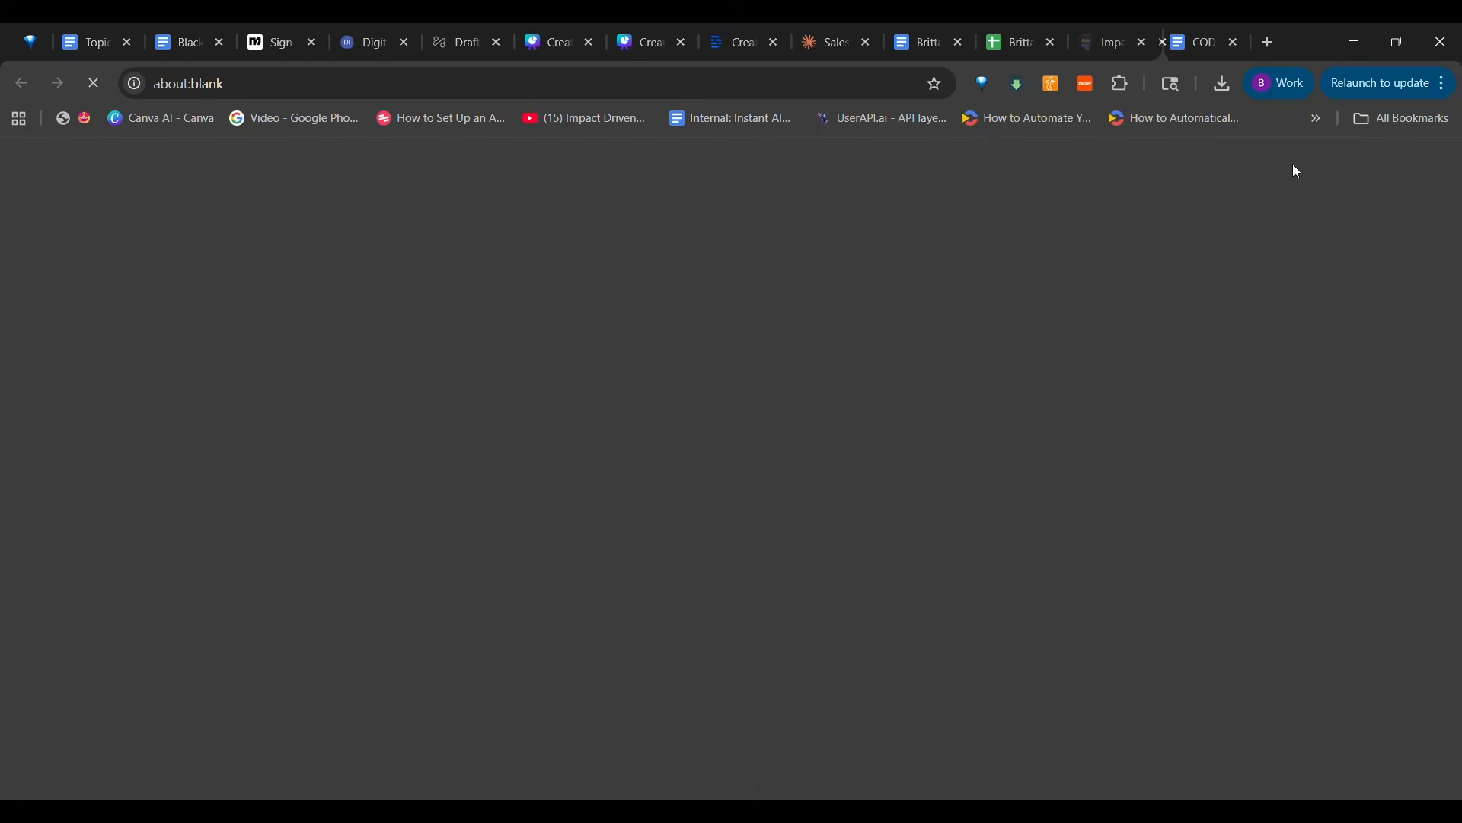
scroll(995, 549, "down", 2)
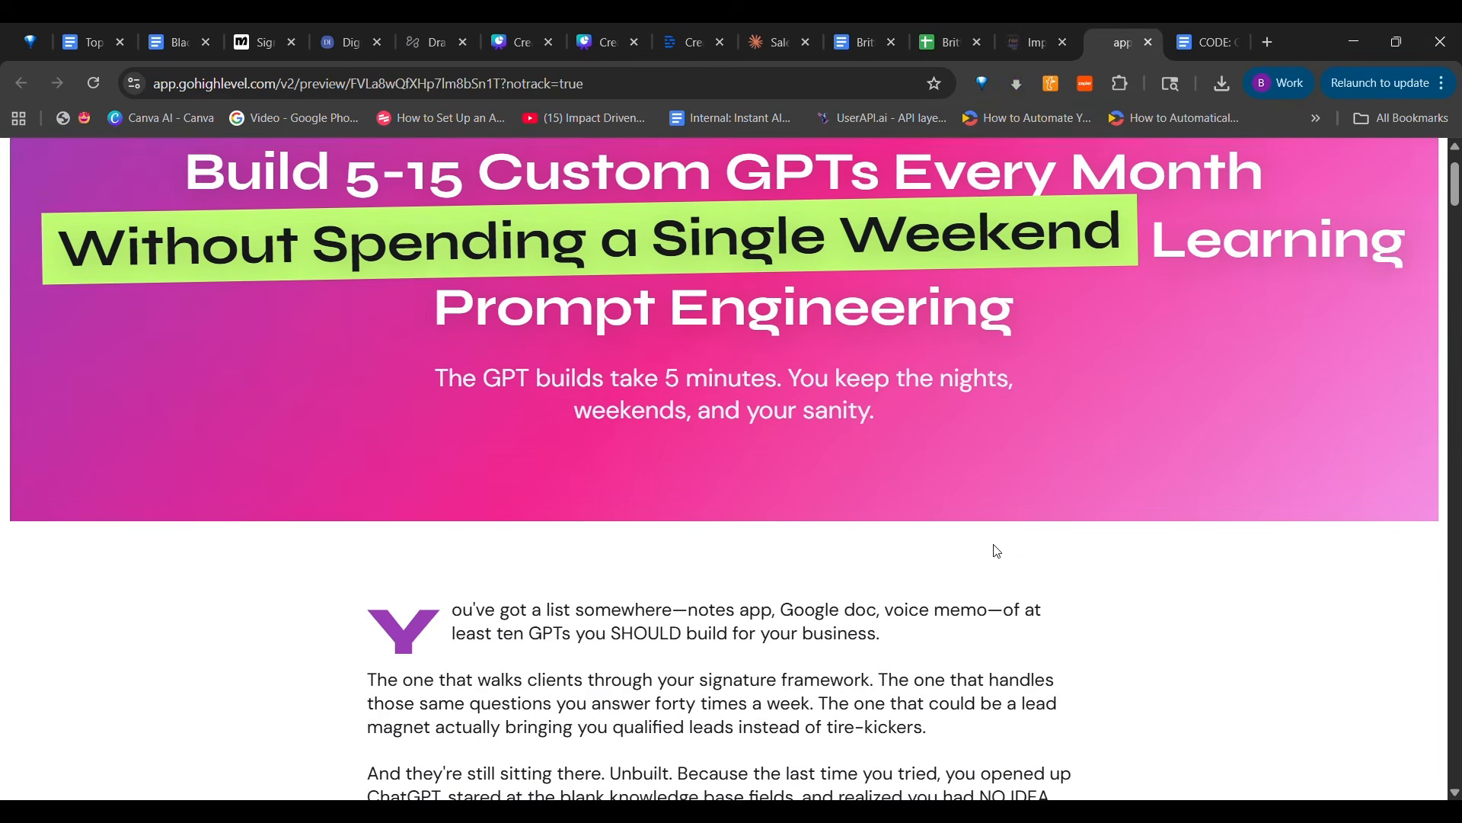
scroll(996, 549, "up", 1)
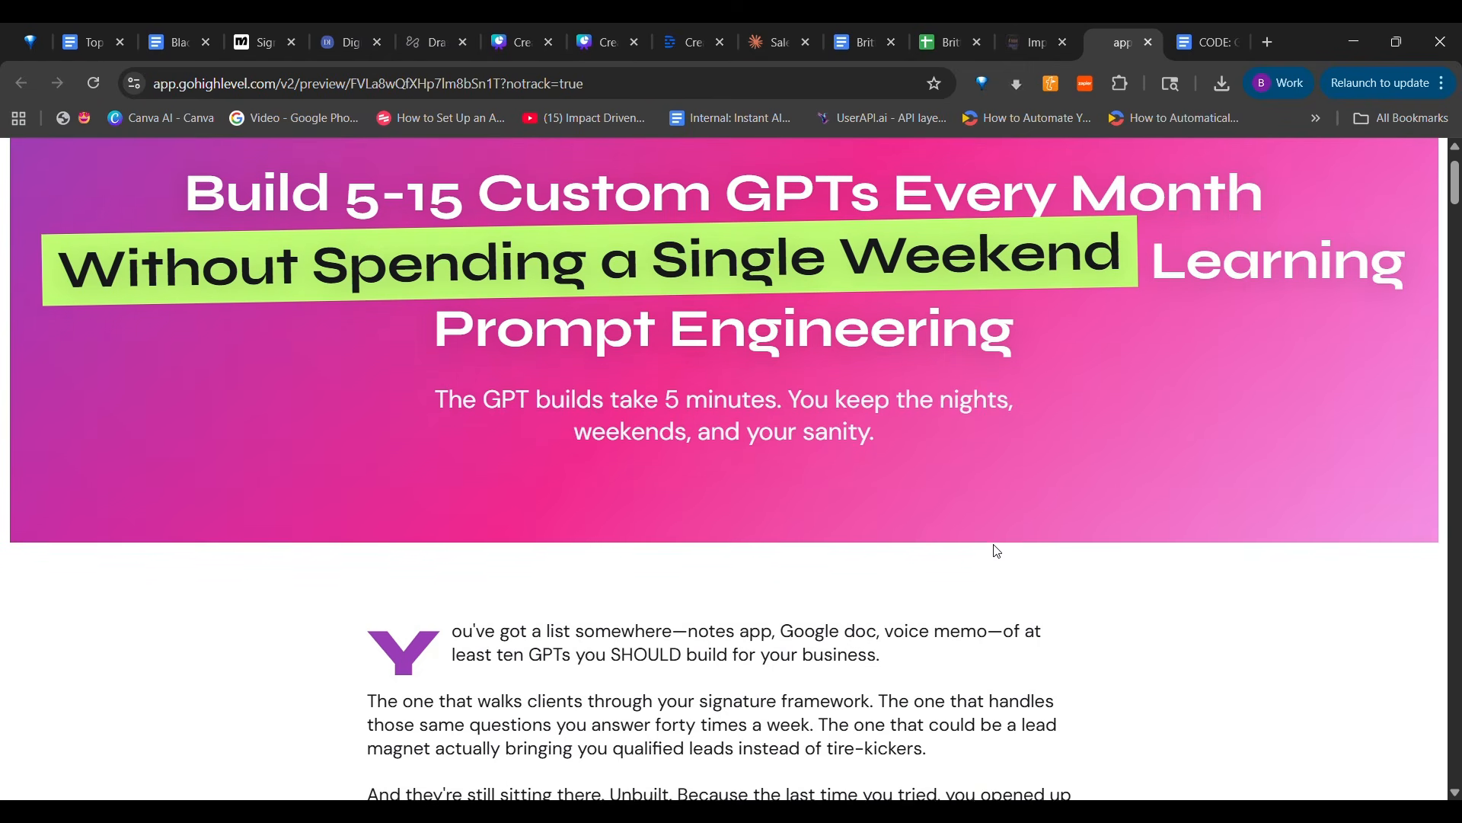
scroll(997, 550, "down", 3)
scroll(997, 551, "down", 5)
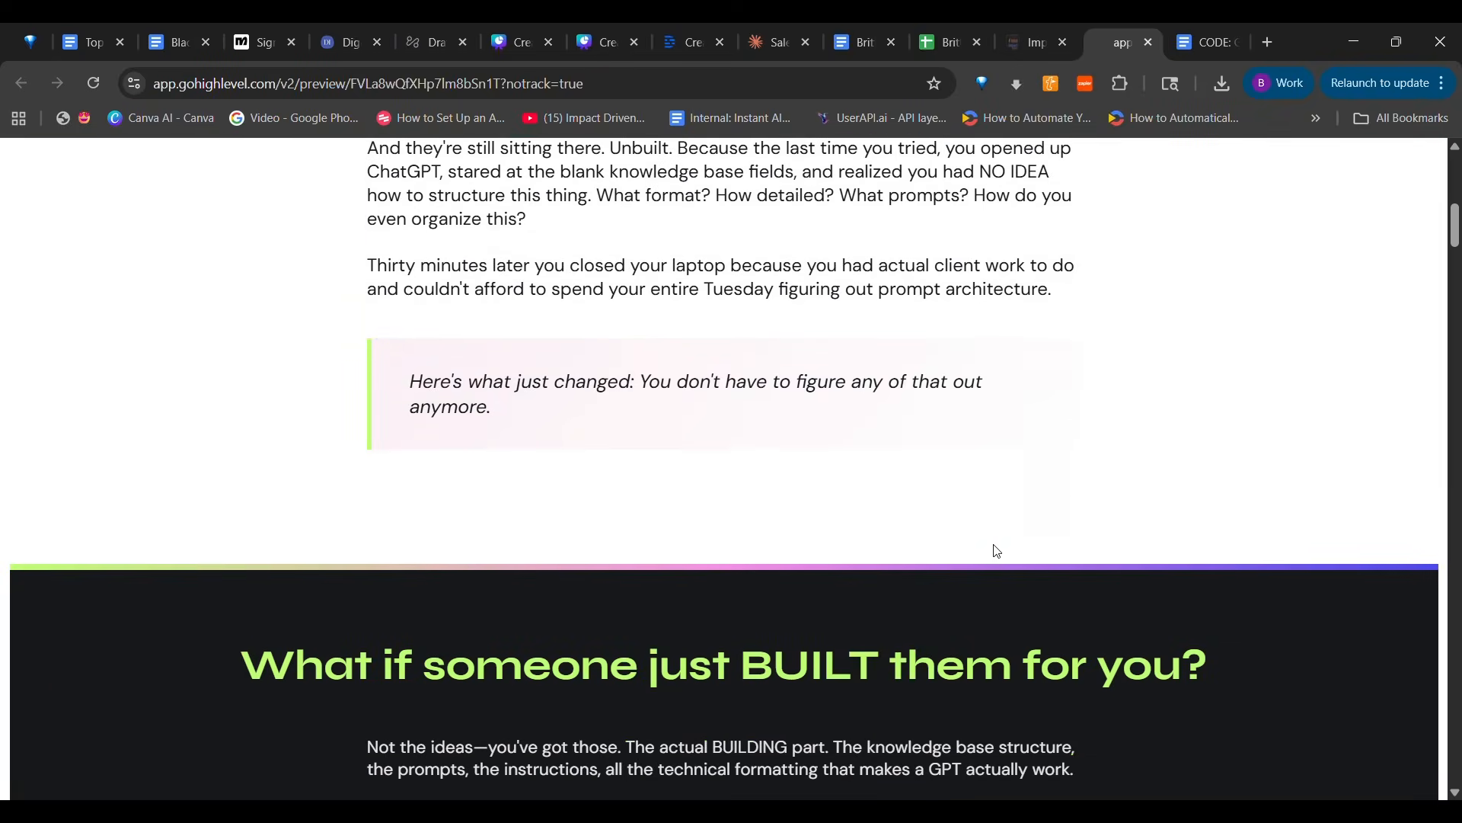
scroll(997, 551, "down", 6)
scroll(997, 551, "down", 14)
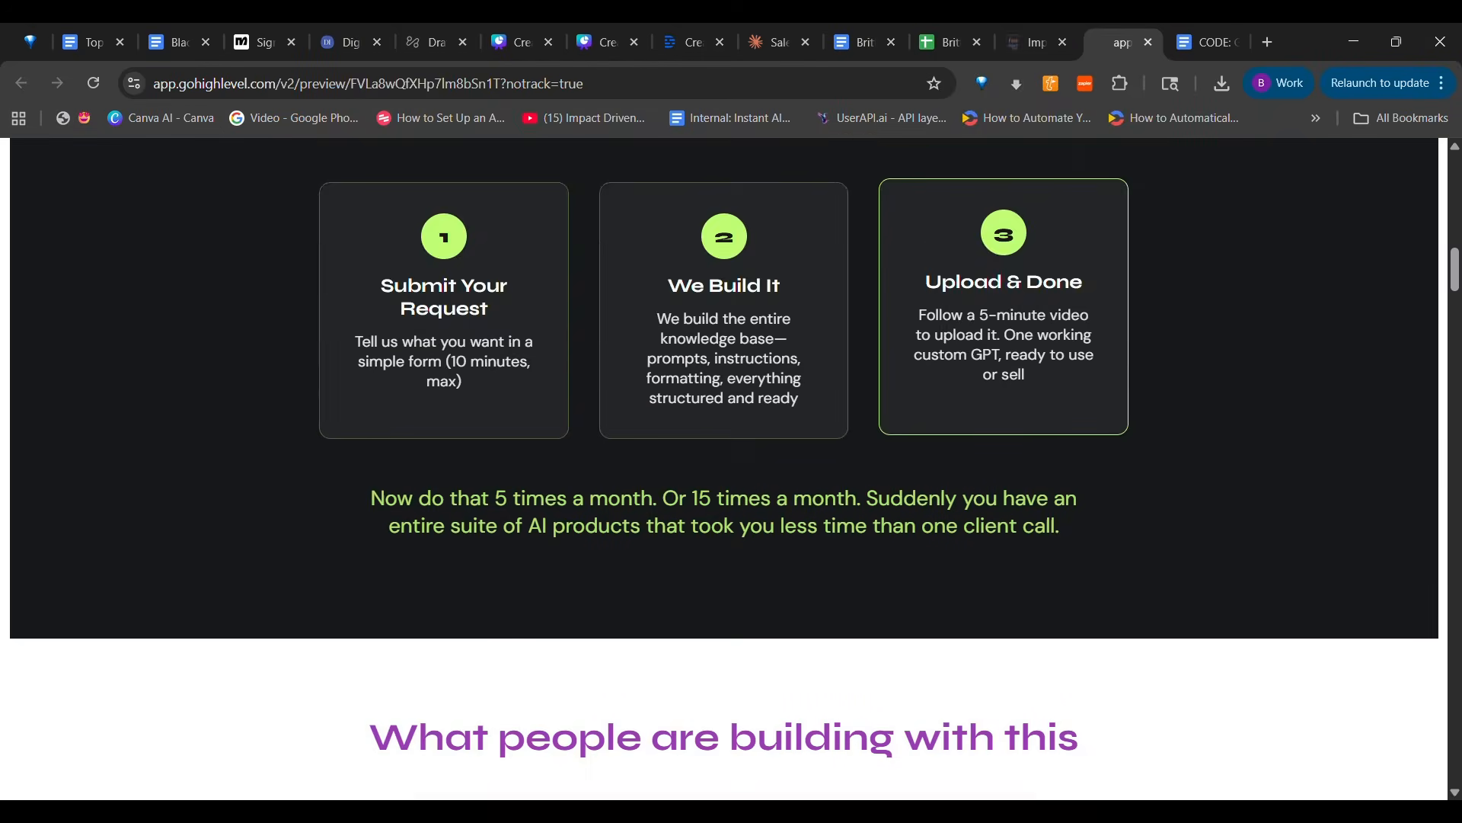
scroll(997, 550, "down", 12)
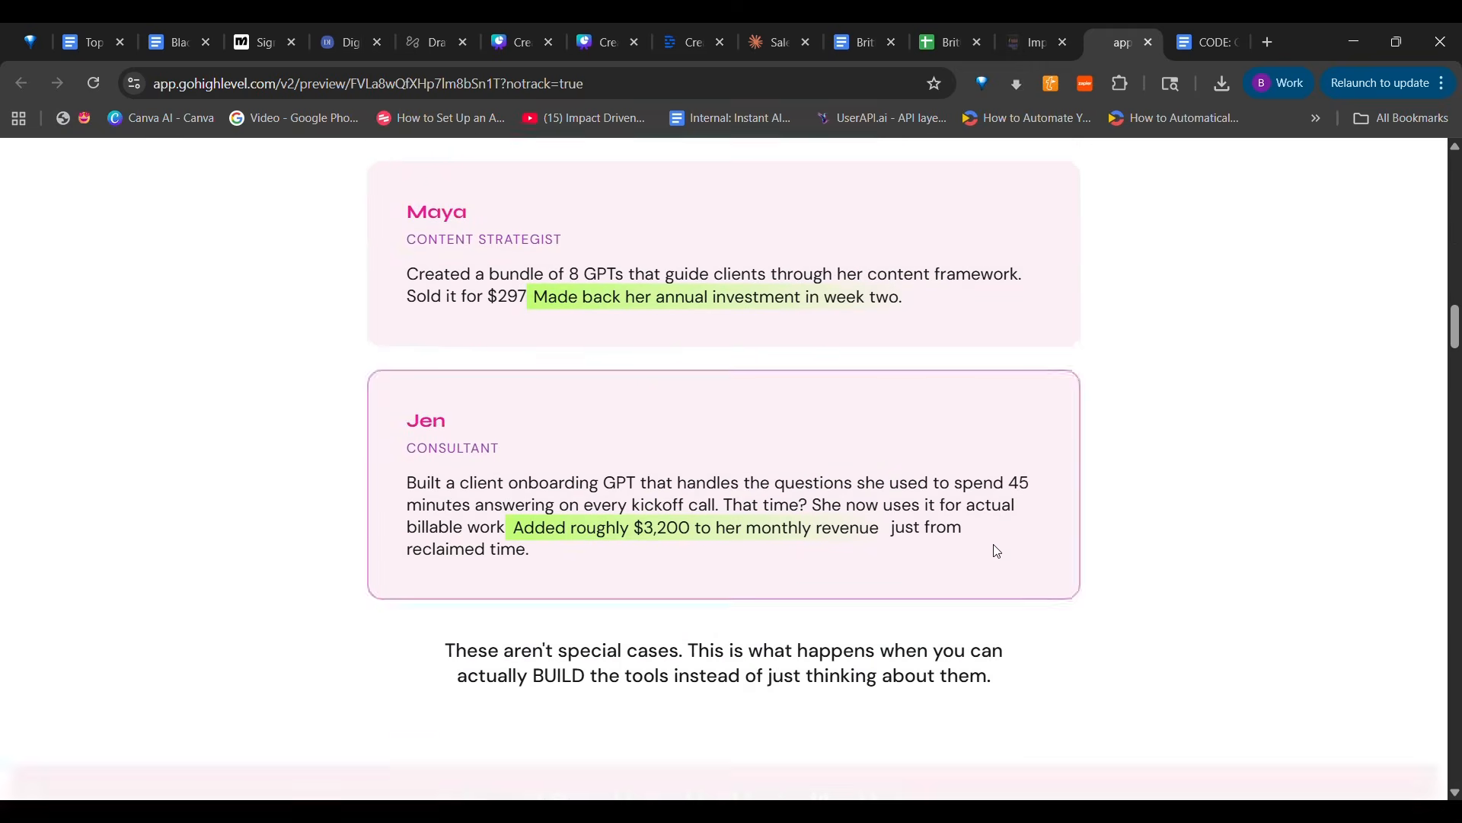
scroll(997, 551, "down", 20)
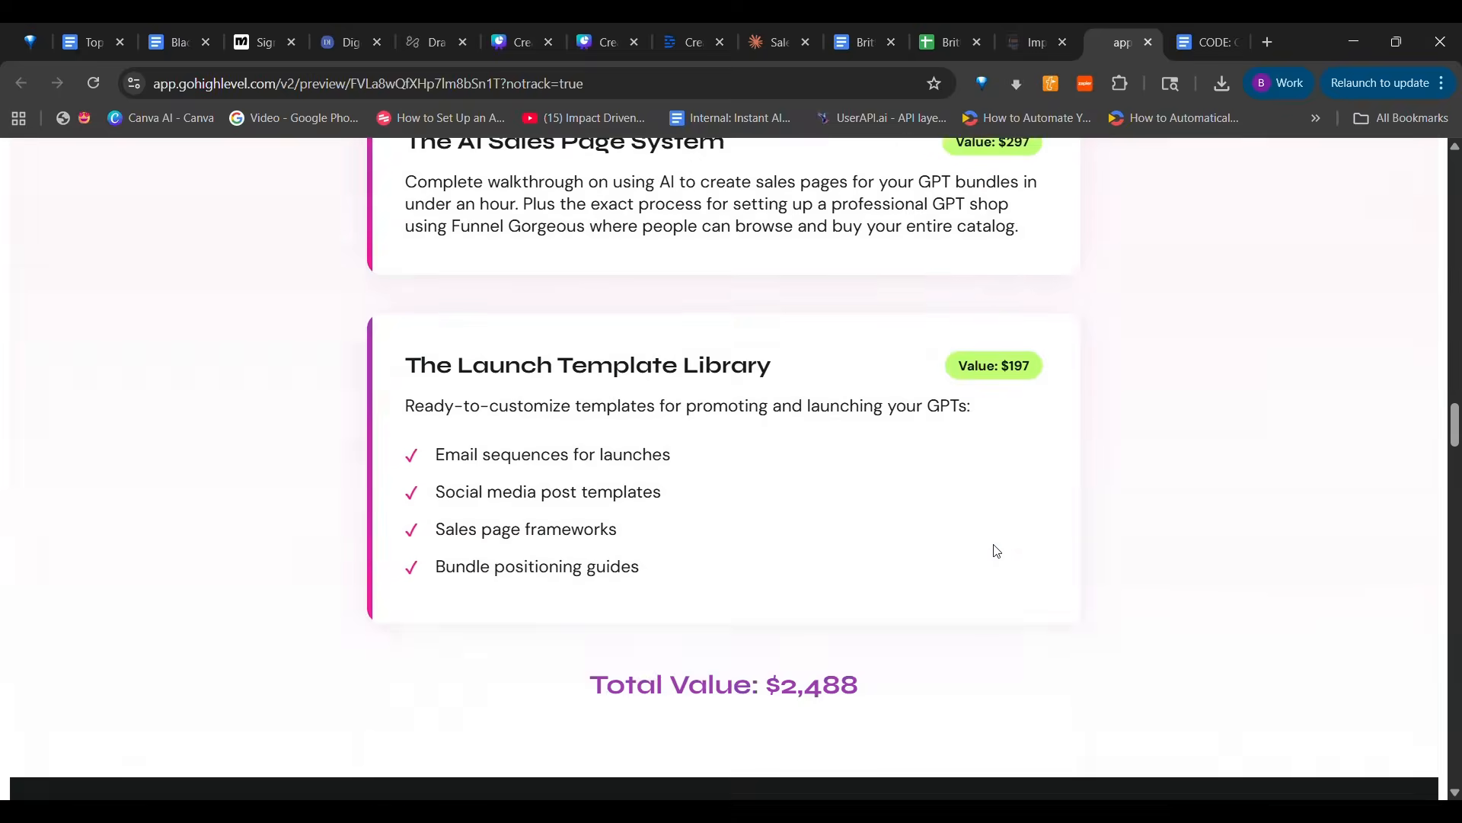
scroll(993, 544, "down", 8)
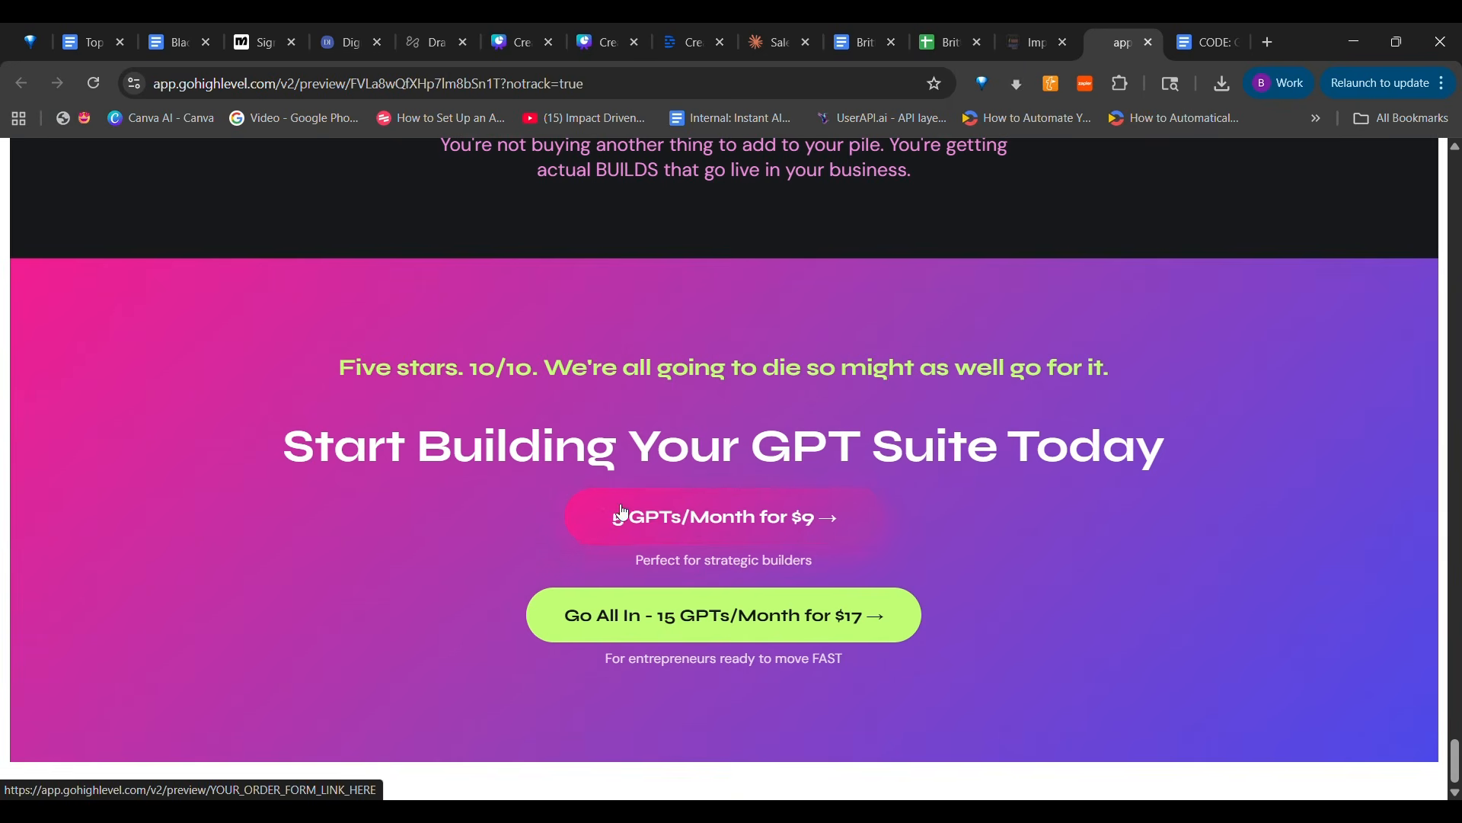
scroll(595, 522, "up", 4)
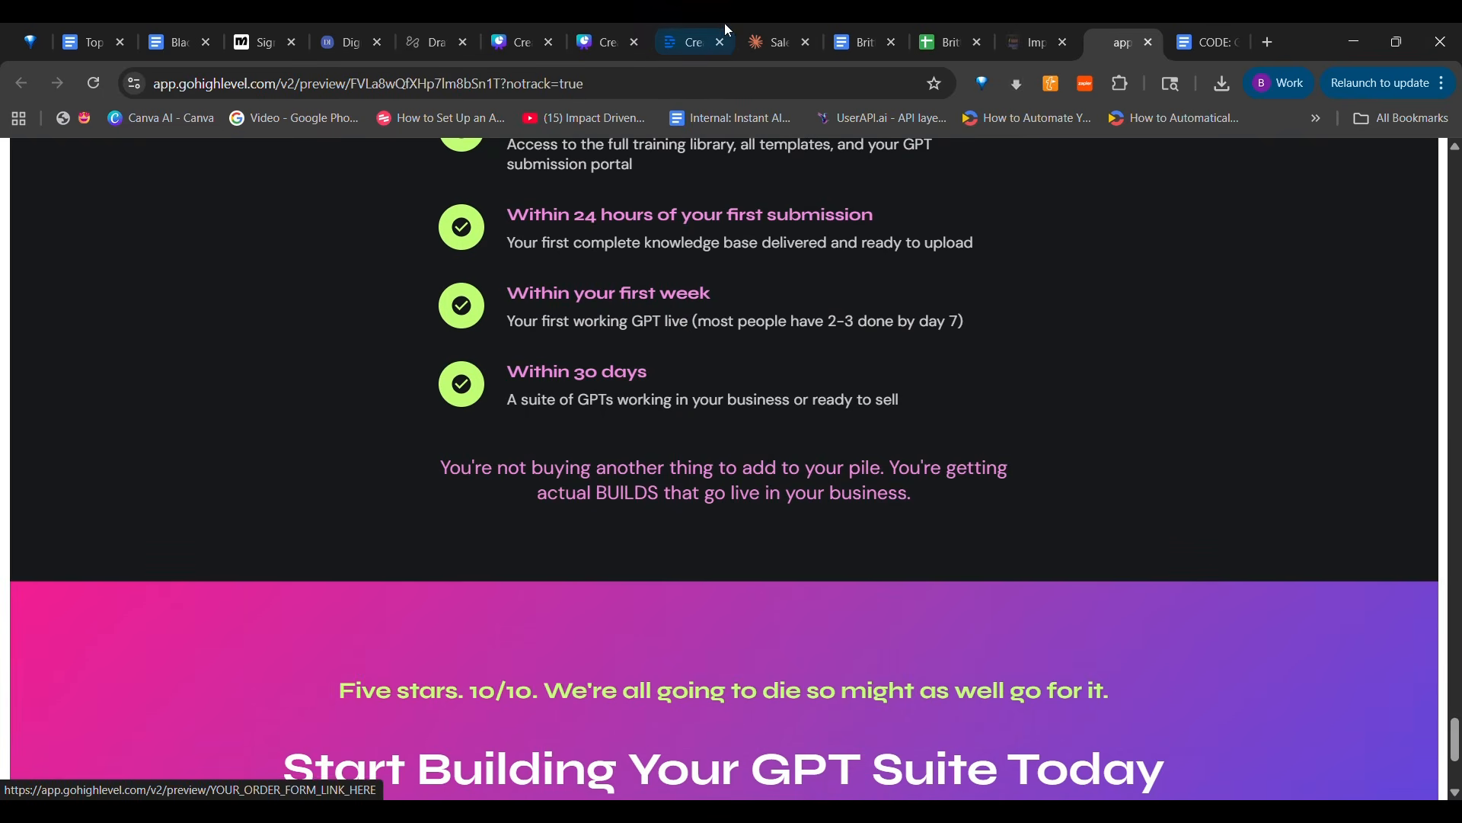
Switch to the Claude chat to view the order form link instructions and ready its message box
left_click(783, 43)
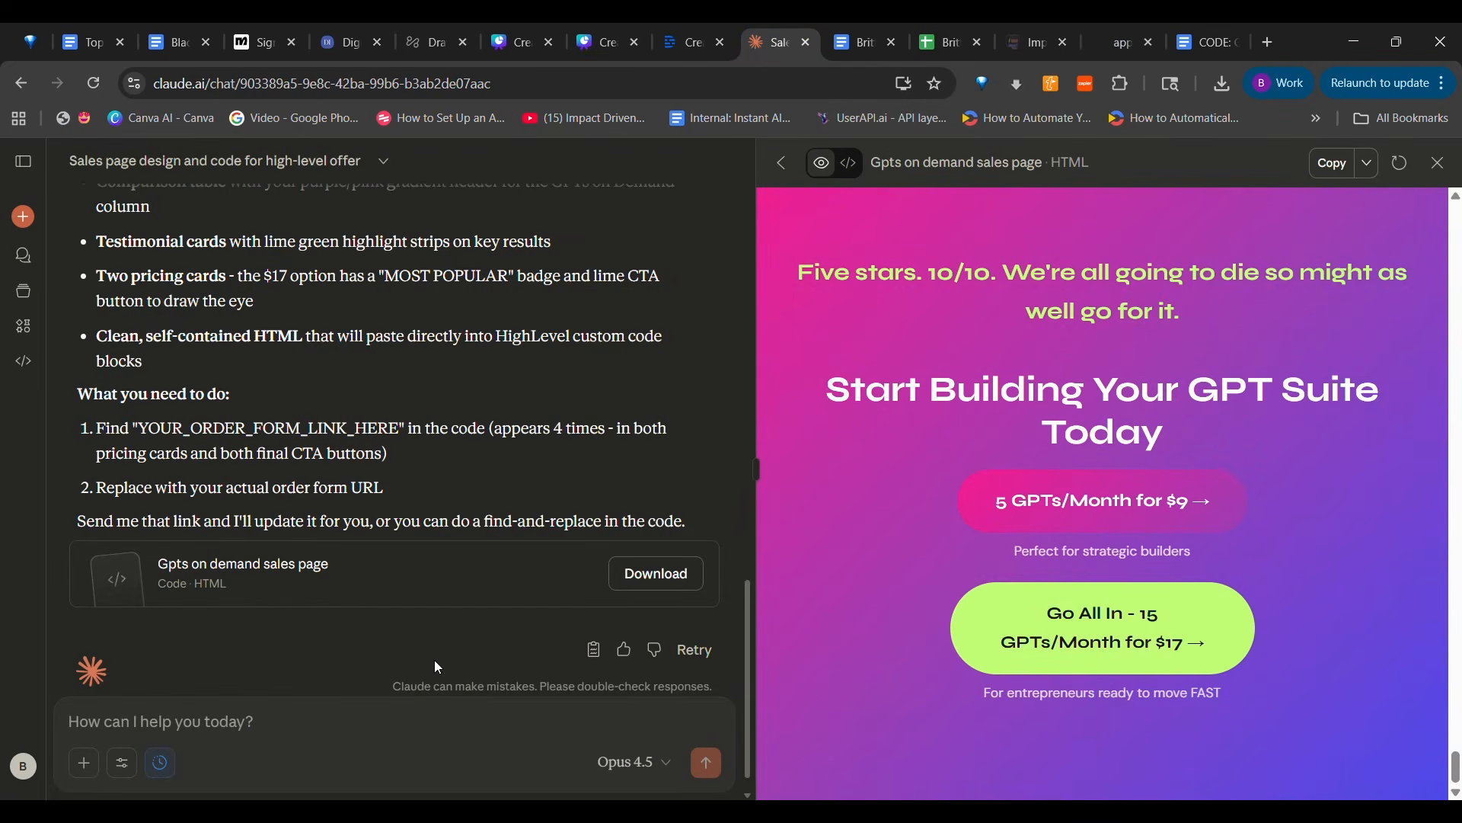
left_click(340, 719)
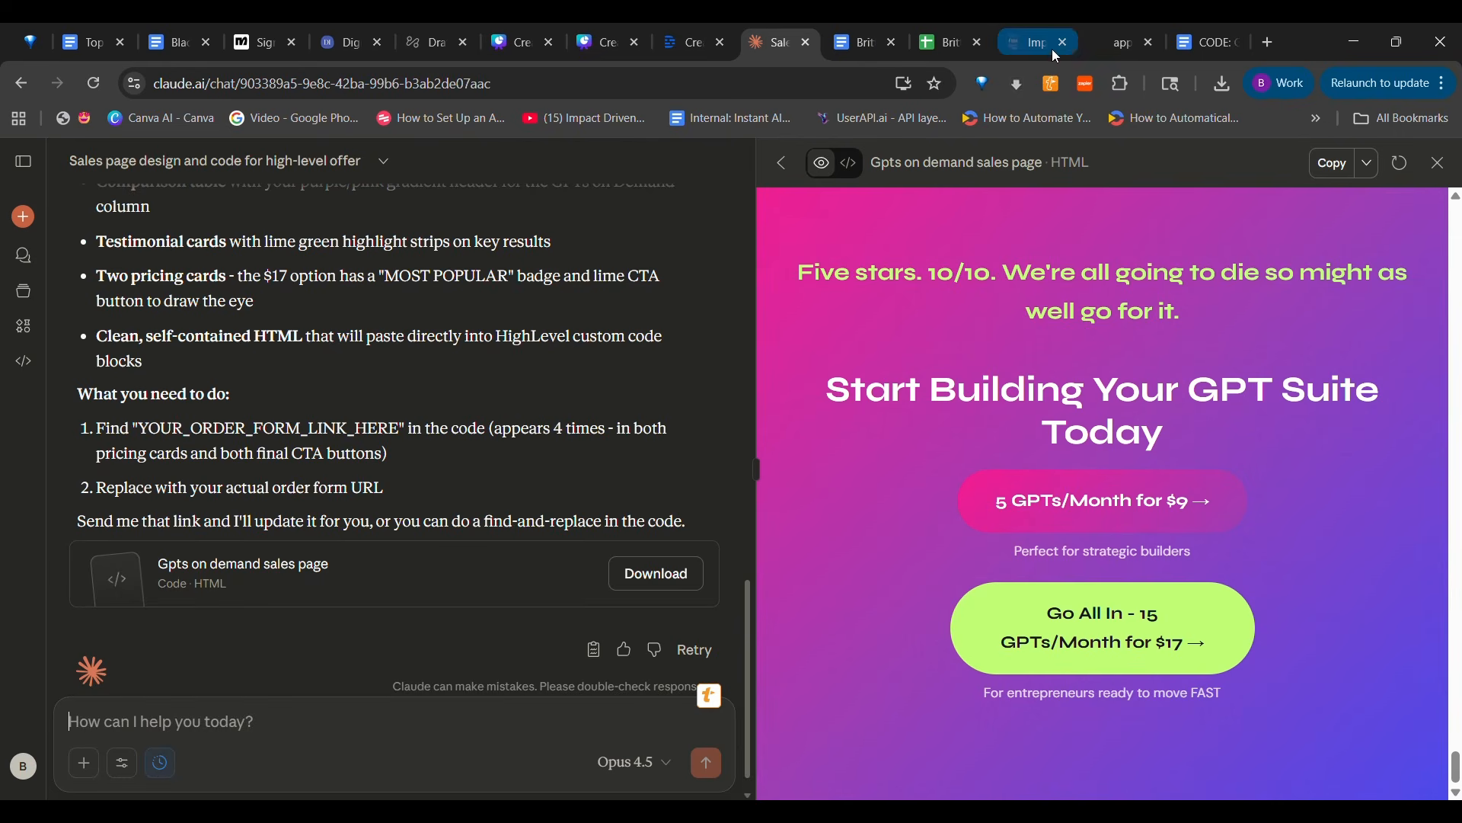
Review the previewed sales page again from the hero banner to the offer cards, and return to the page builder
mouse_move(1098, 50)
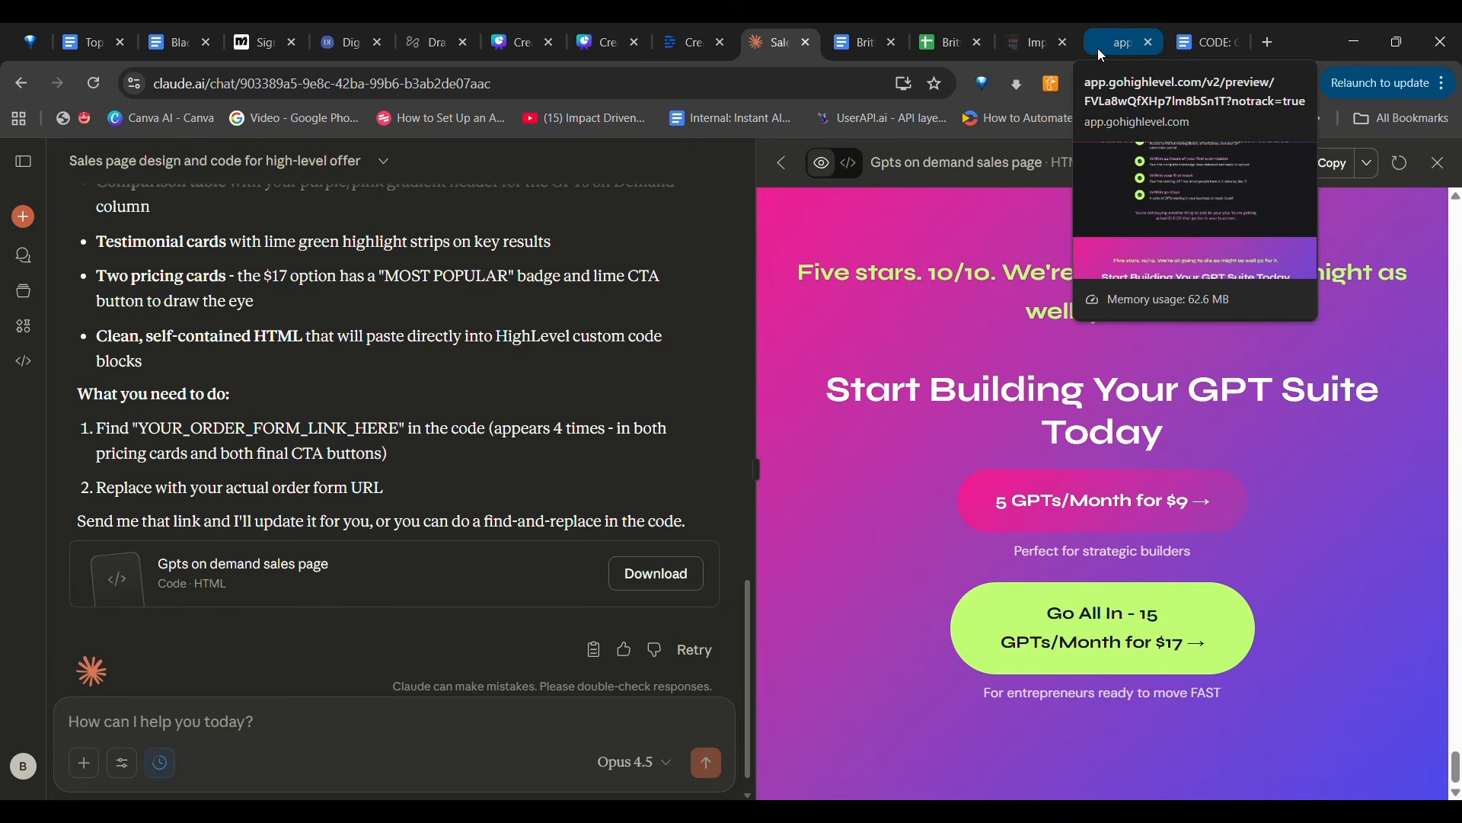
left_click(1098, 48)
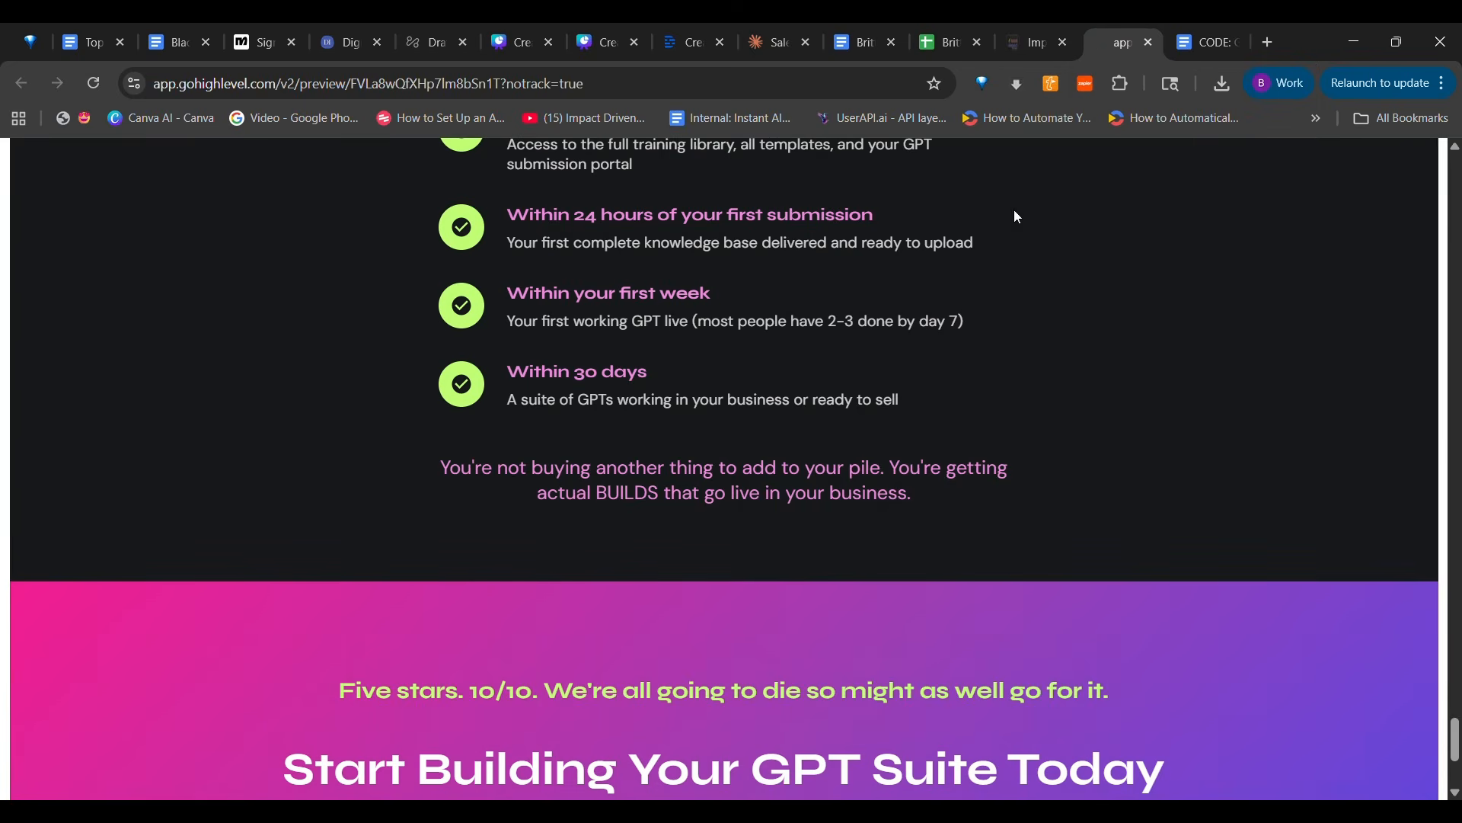
scroll(978, 300, "down", 10)
scroll(980, 304, "up", 20)
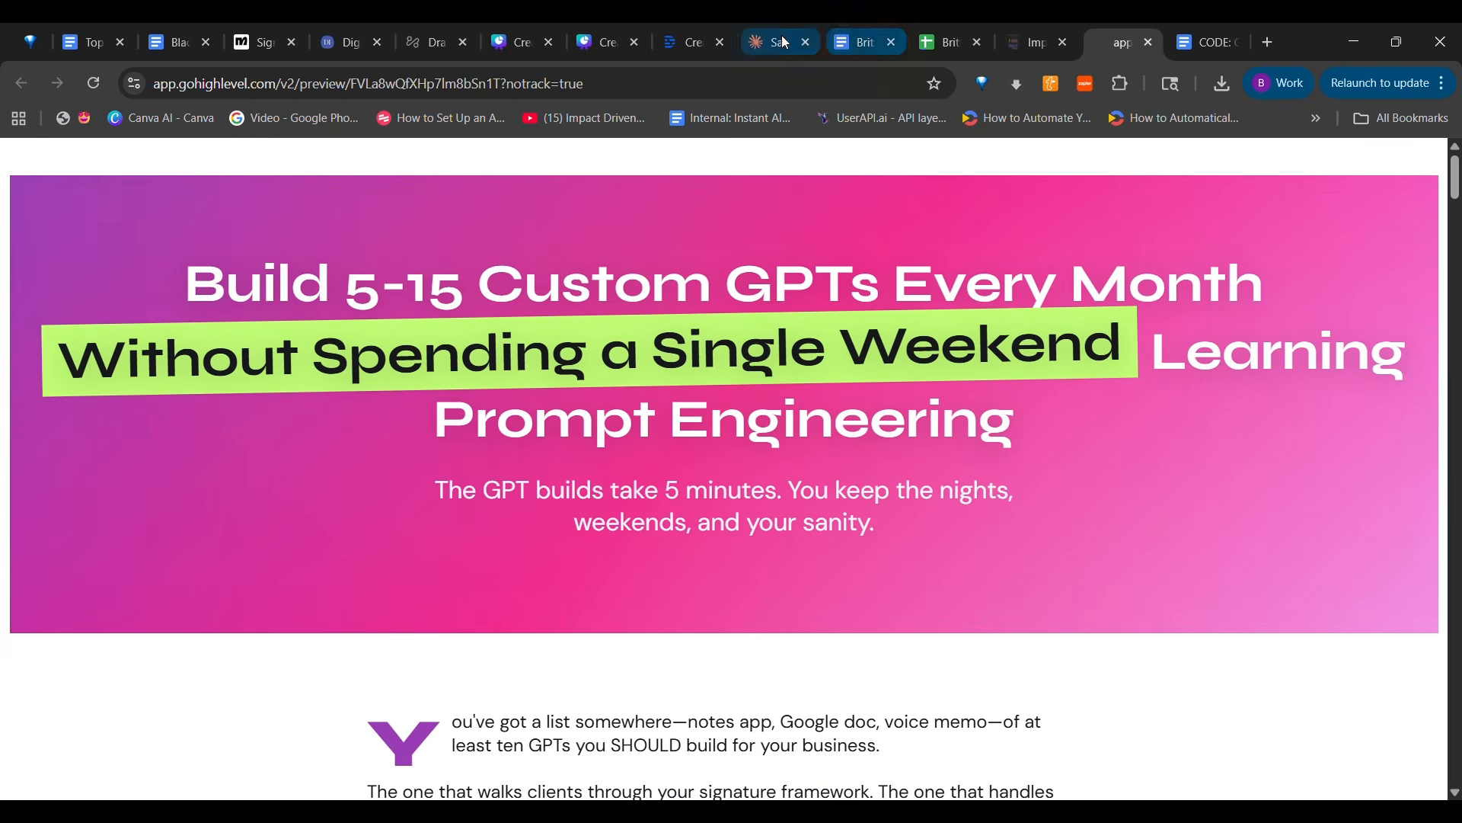
mouse_move(777, 43)
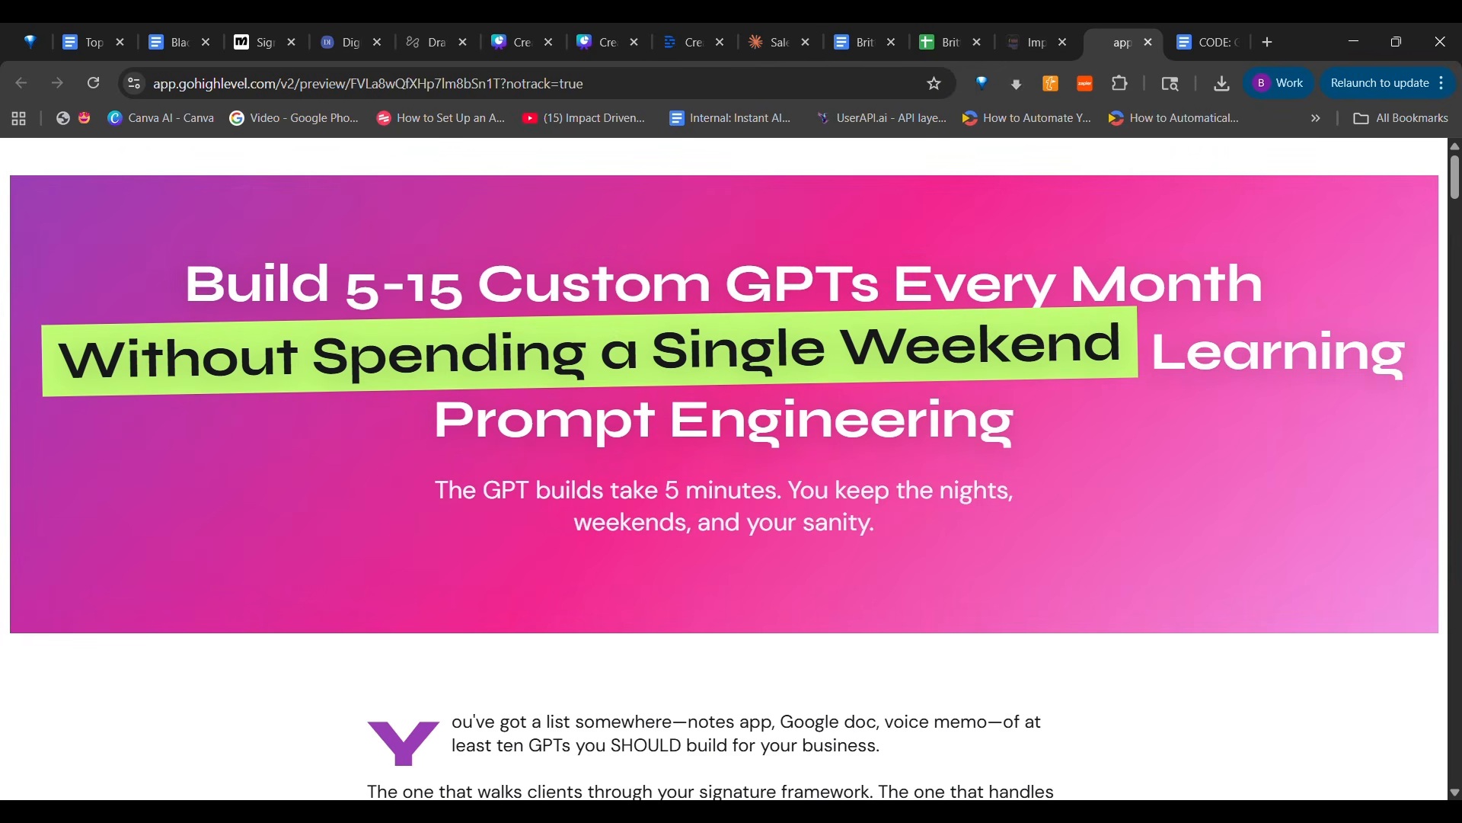
scroll(744, 483, "down", 5)
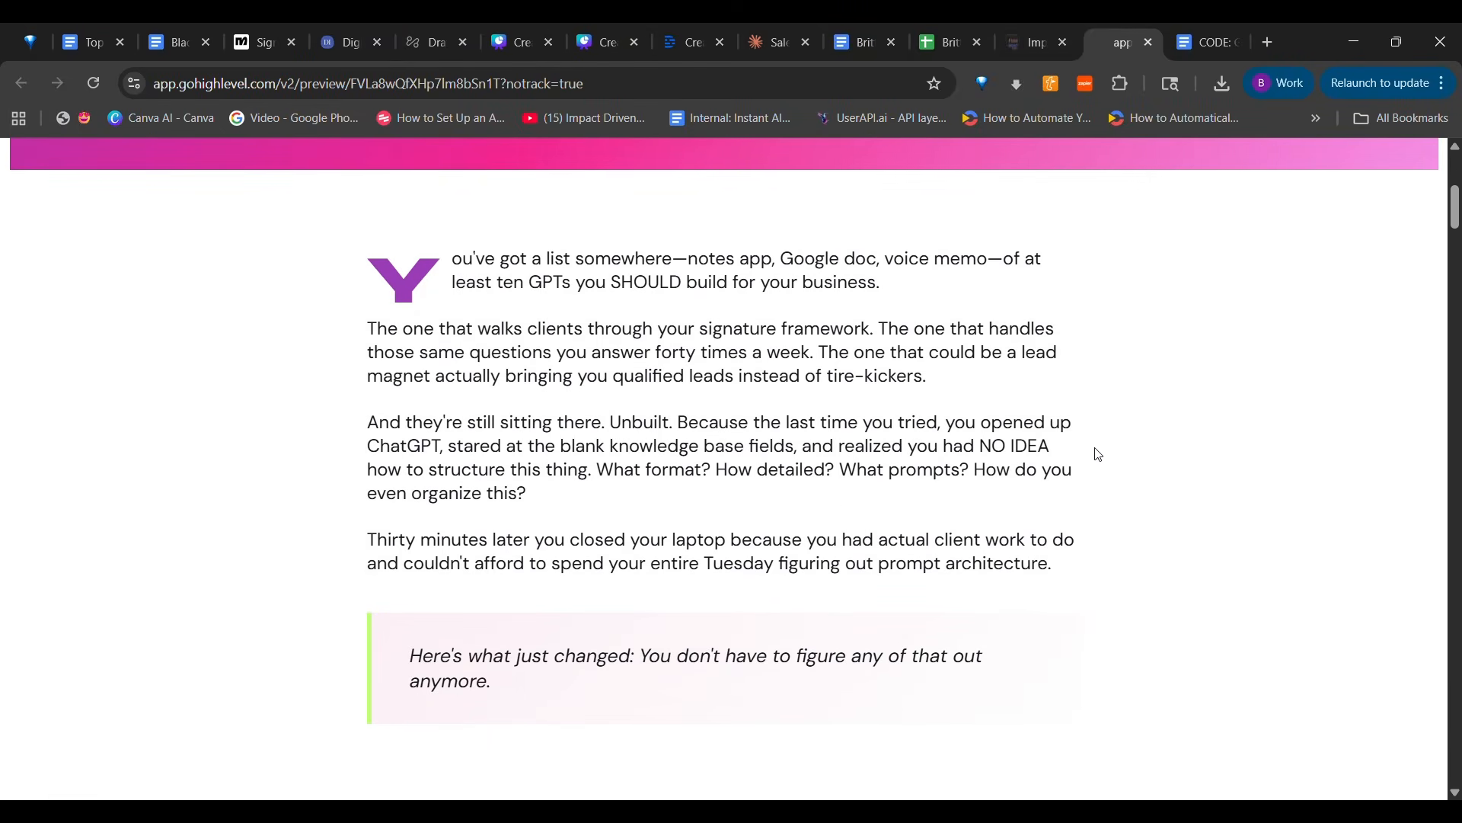
scroll(1118, 354, "down", 15)
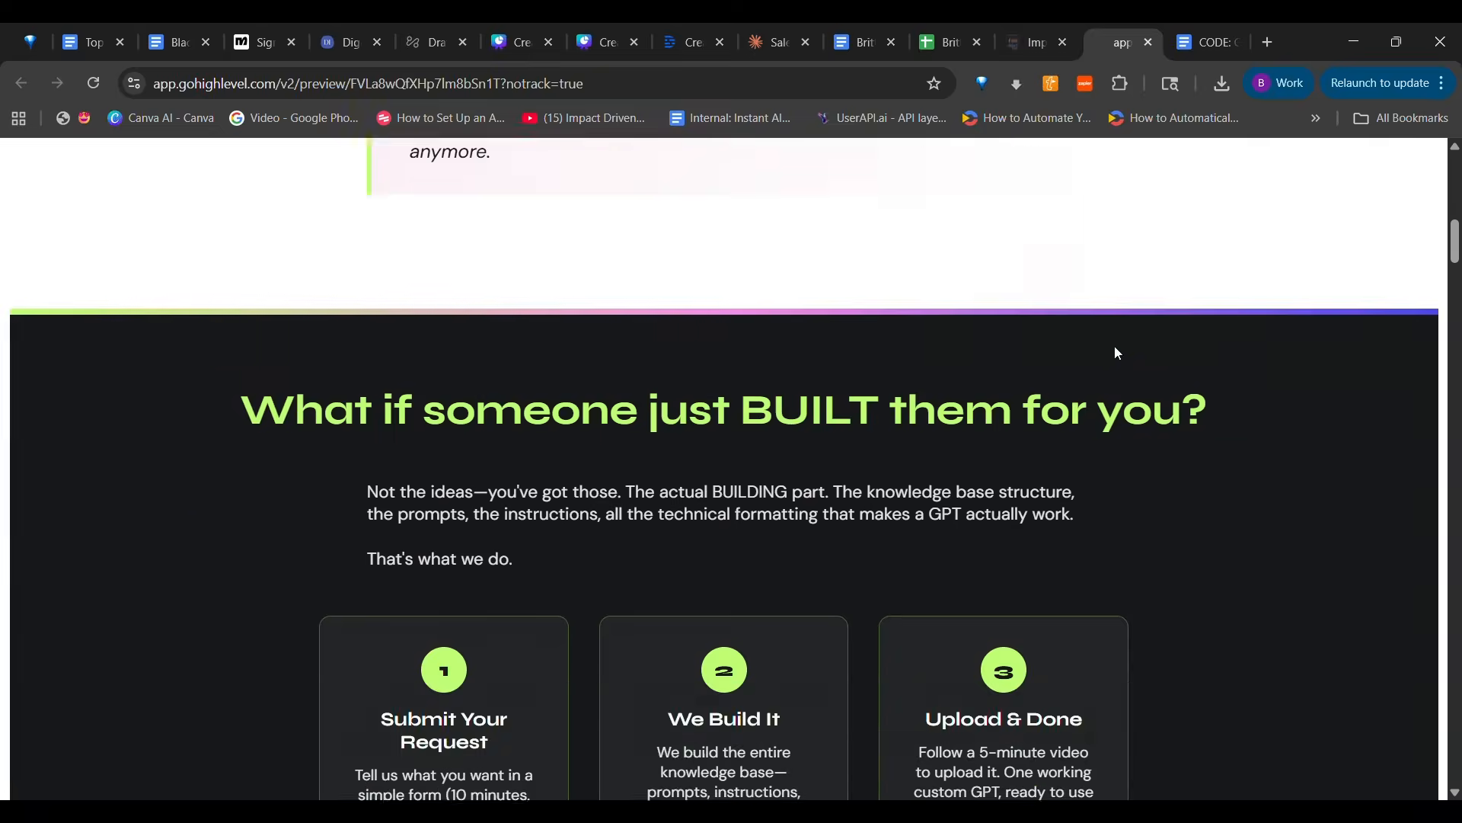
scroll(1117, 352, "down", 12)
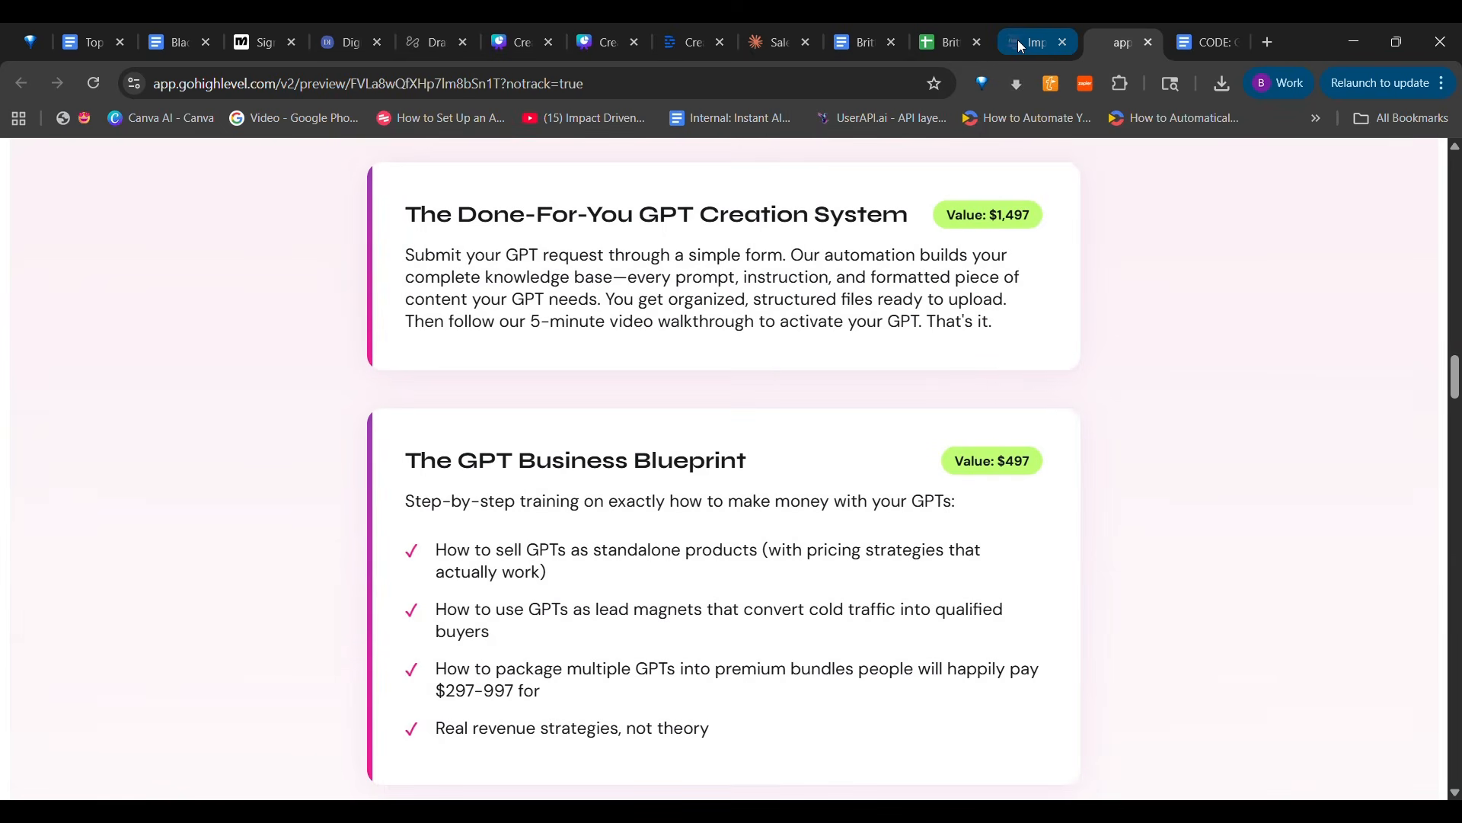
left_click(1021, 45)
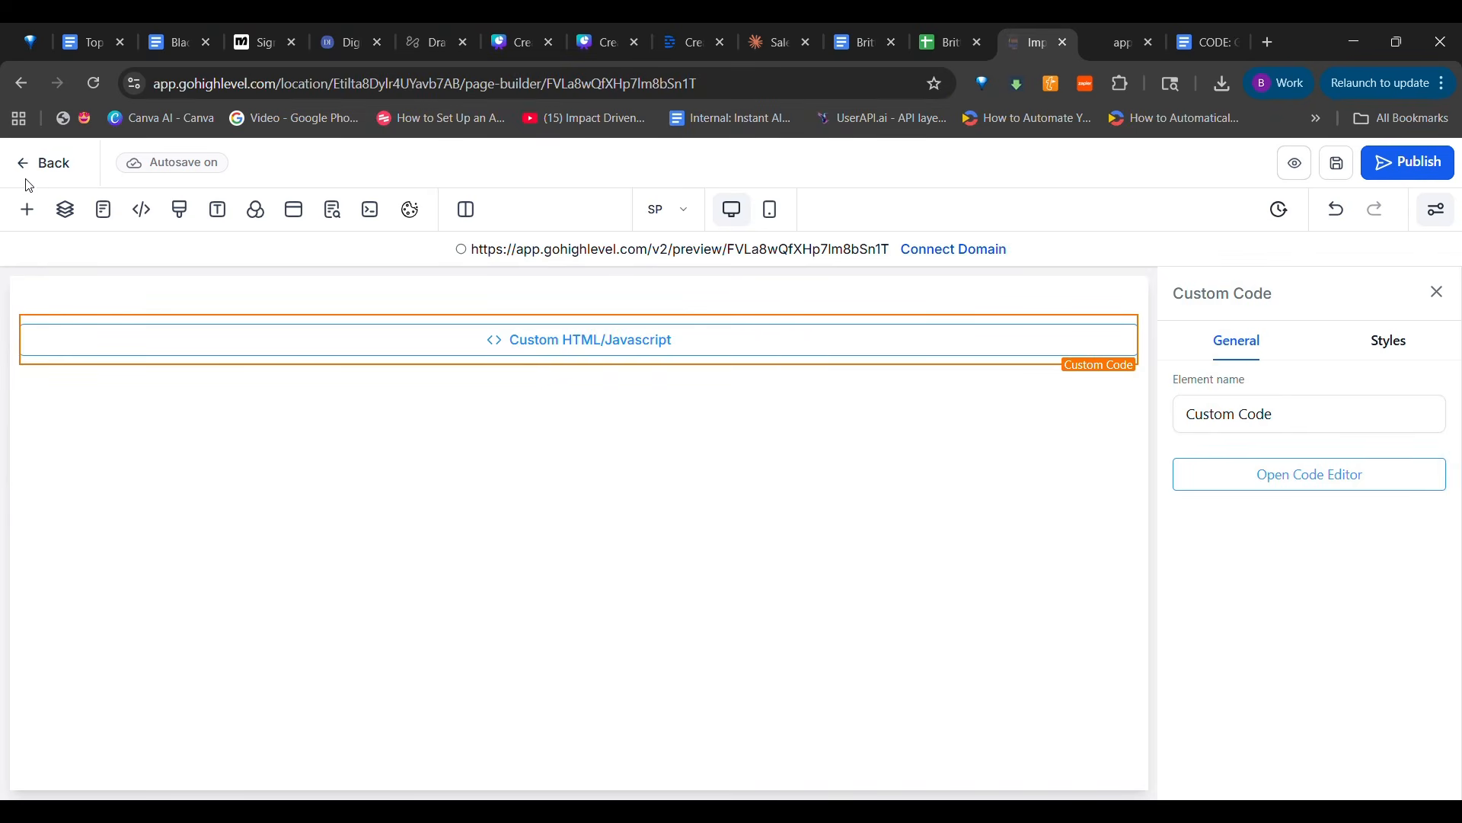
Return to the GPTs on Demand funnel and create a new funnel step named Order form with the path /gpt-order
left_click(44, 172)
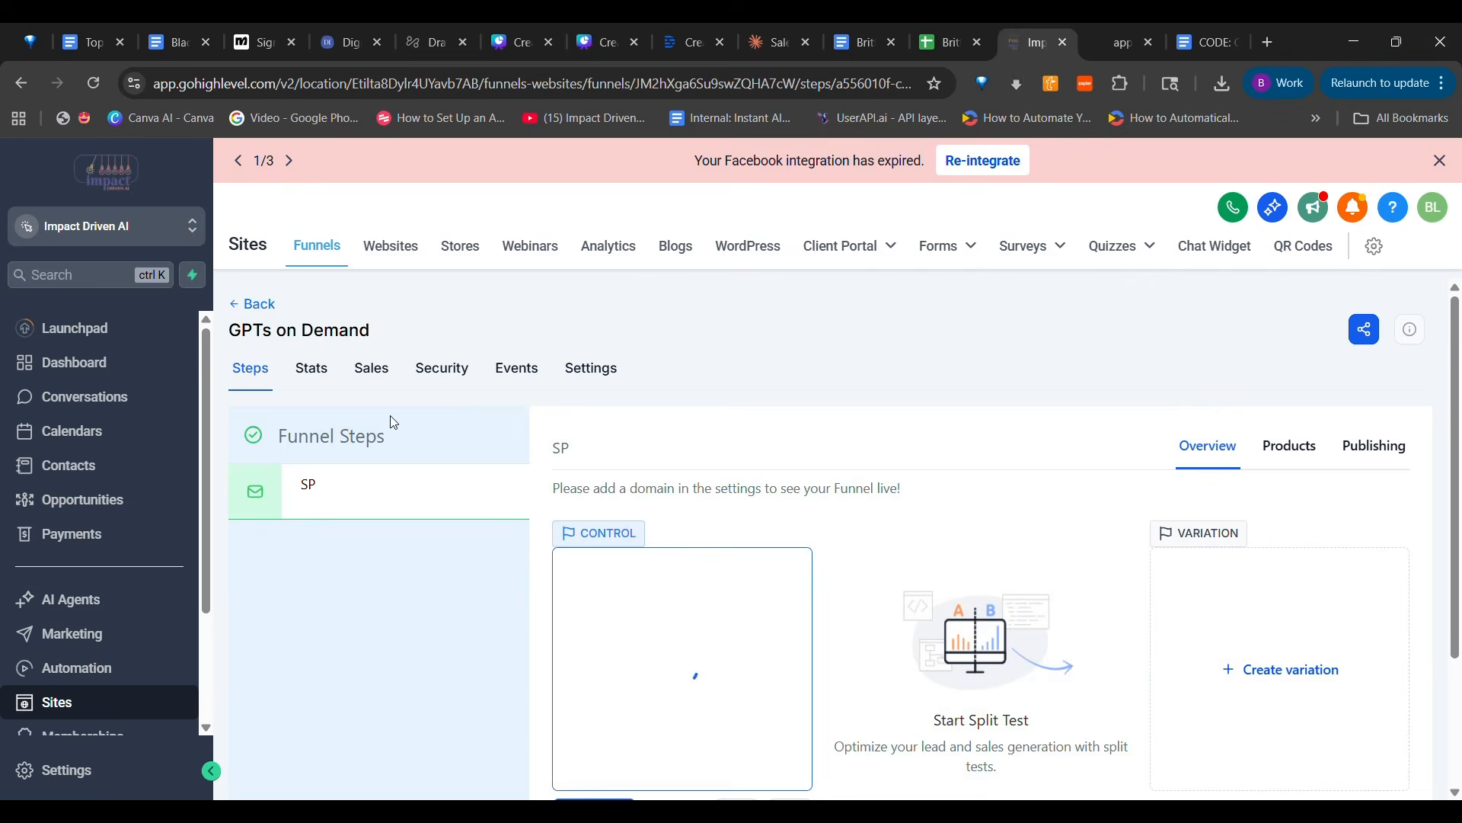
scroll(352, 650, "down", 2)
left_click(310, 747)
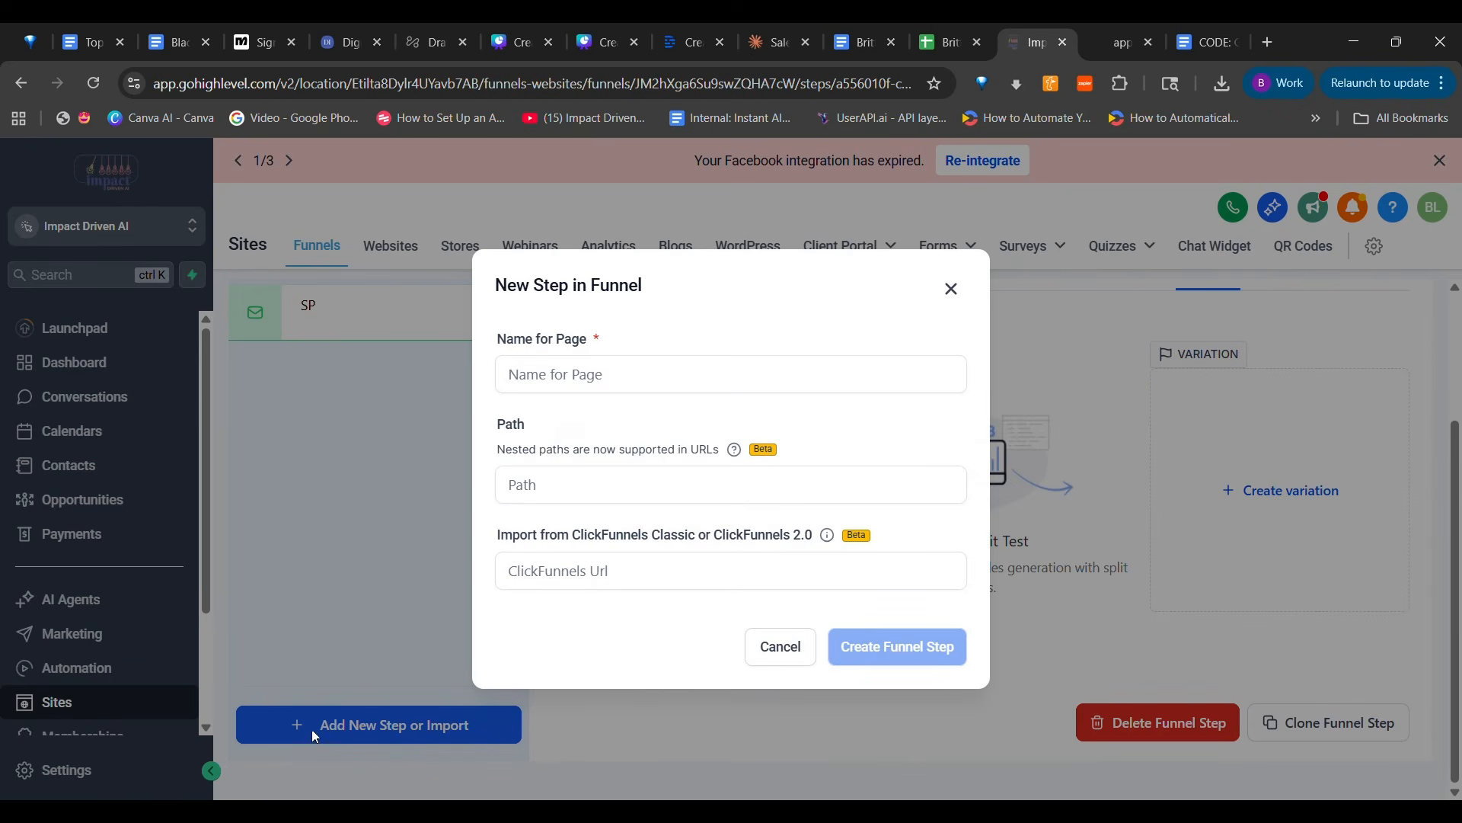
type("Order form")
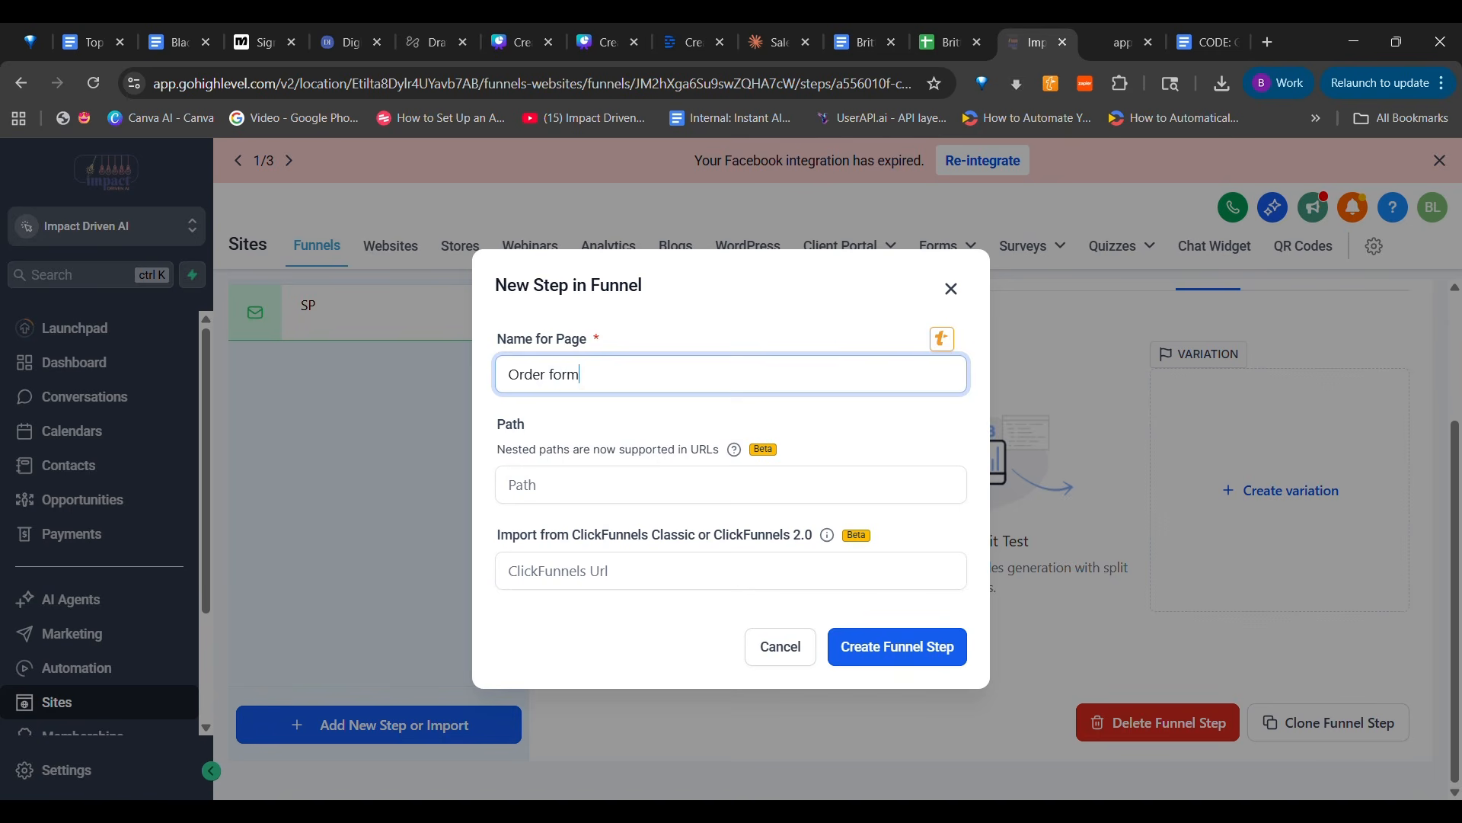
left_click(898, 651)
left_click(831, 500)
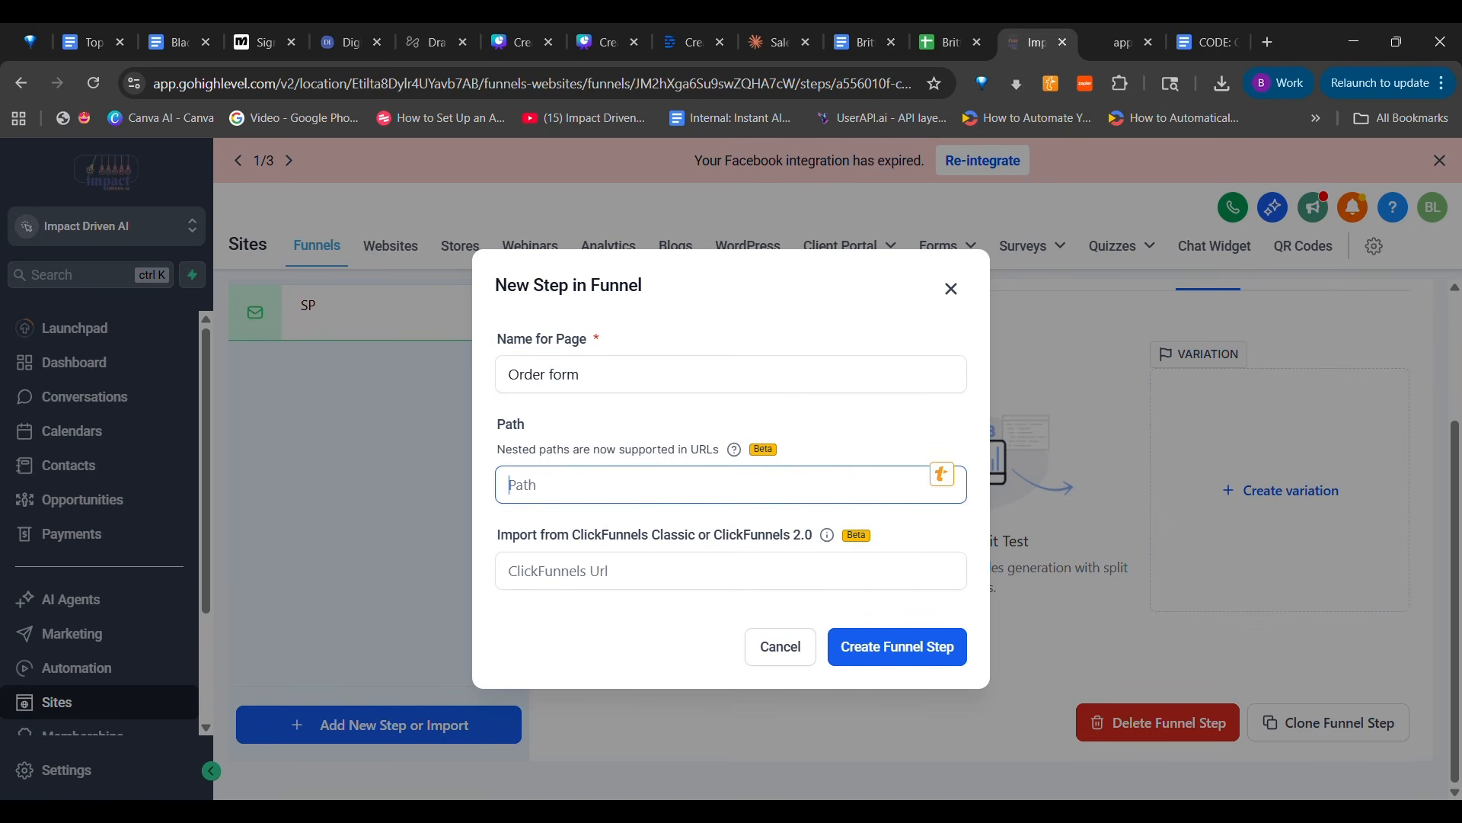
type("/gpt-order")
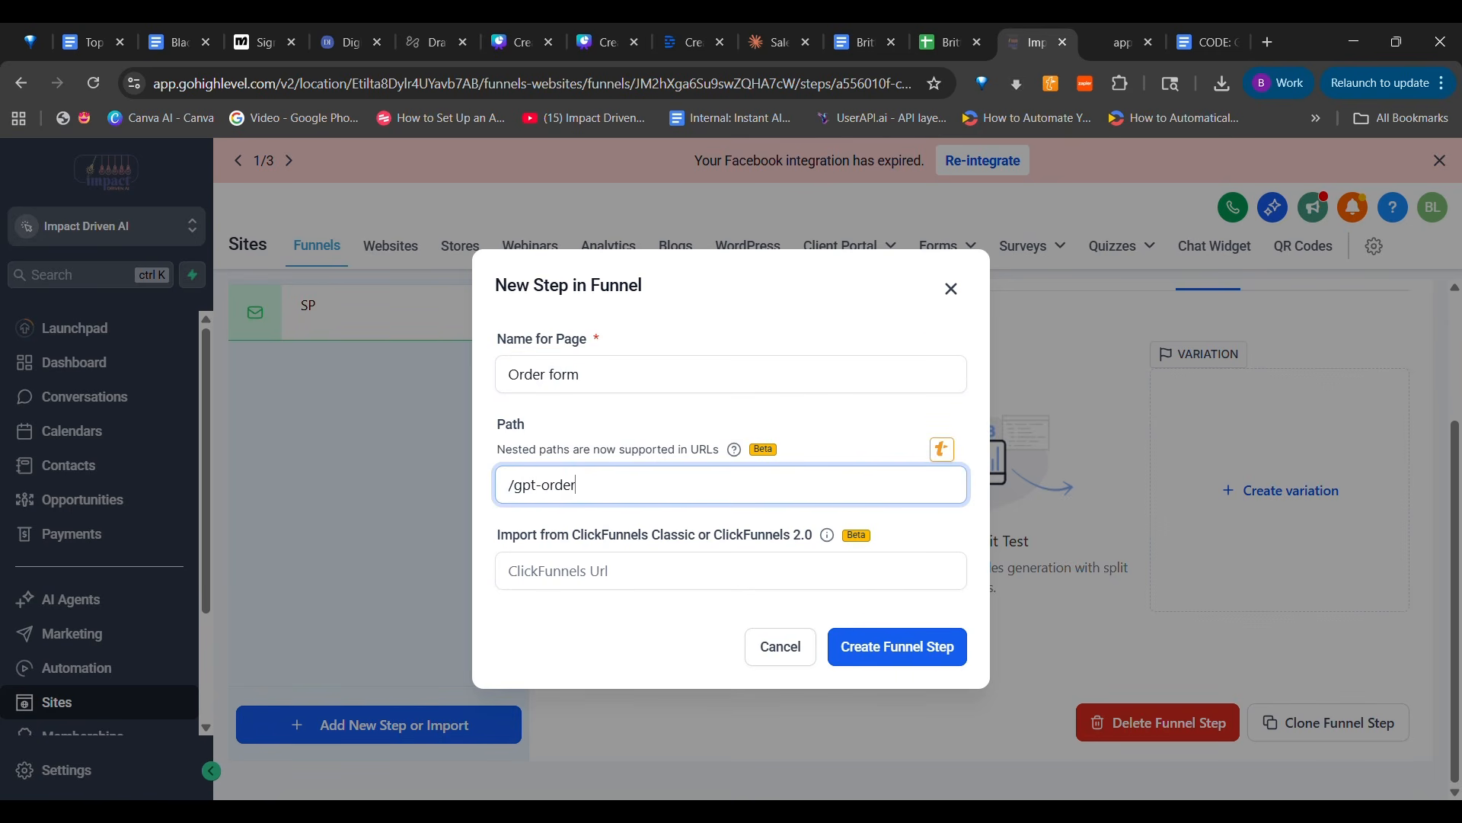
key("BackSpace")
left_click(930, 647)
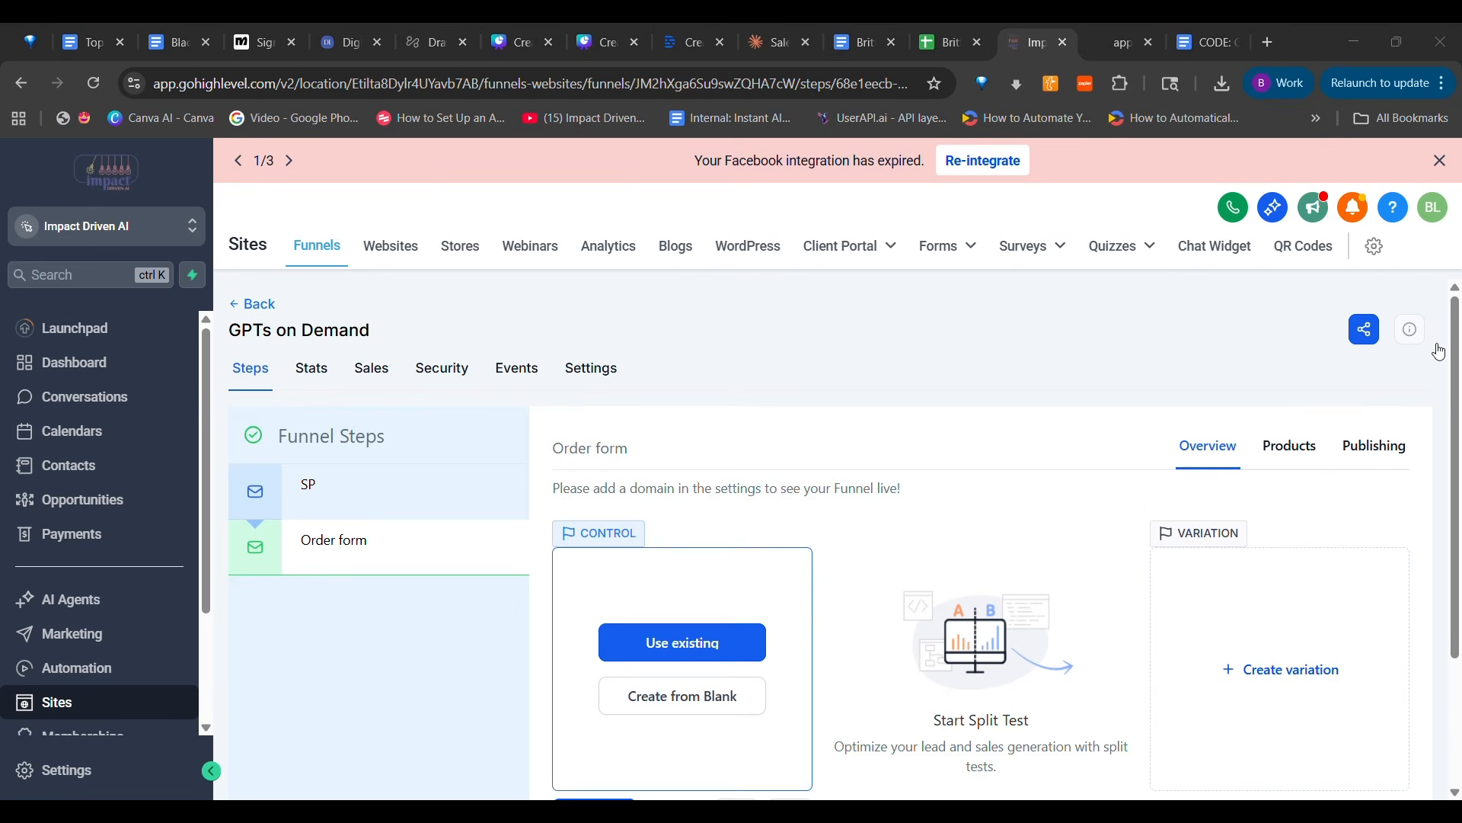
Switch to the Claude chat and request HighLevel code for a matching thank you page telling buyers to check their email for details and login
left_click(764, 45)
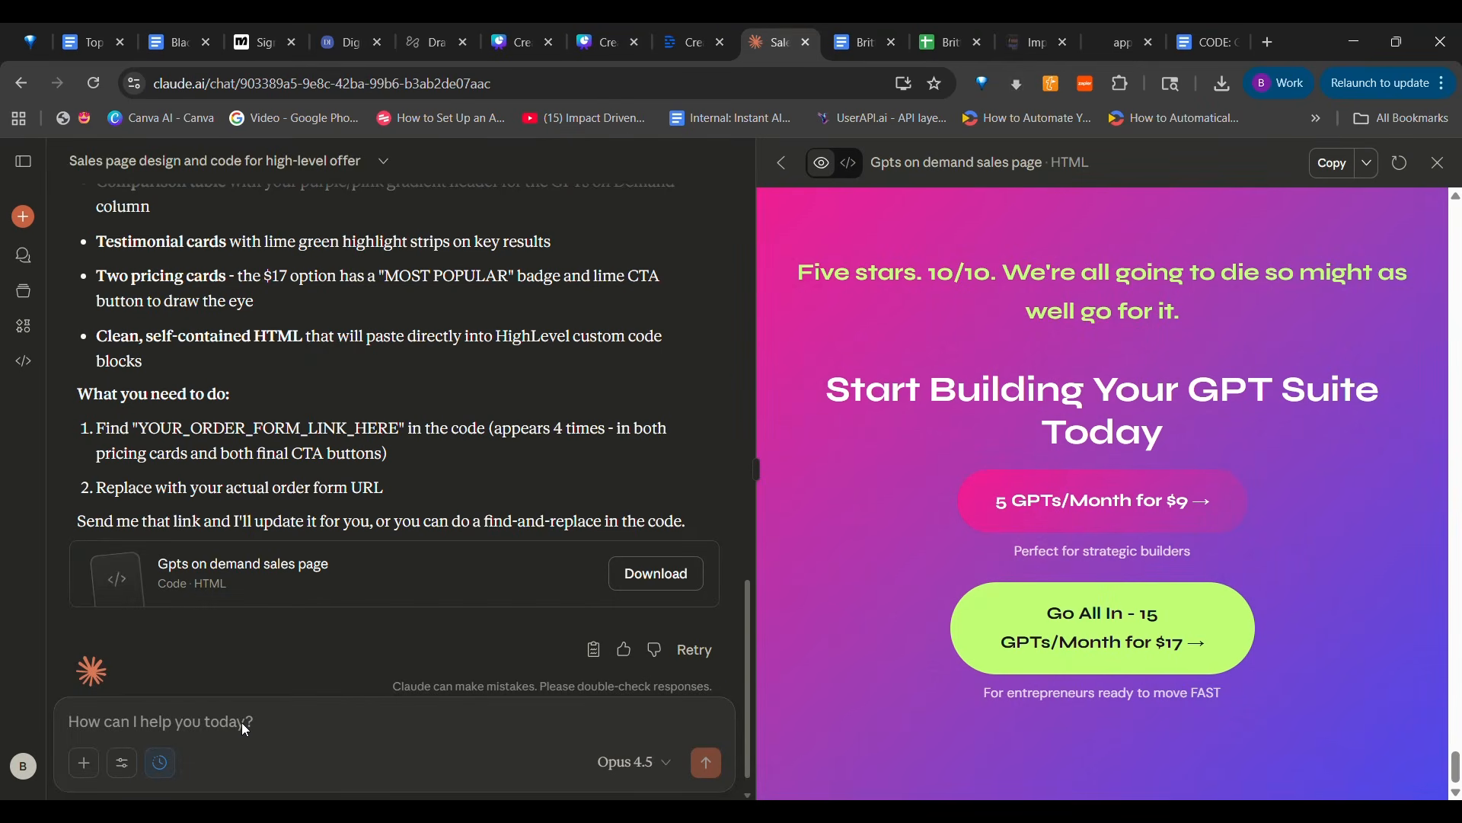
type("Now crea")
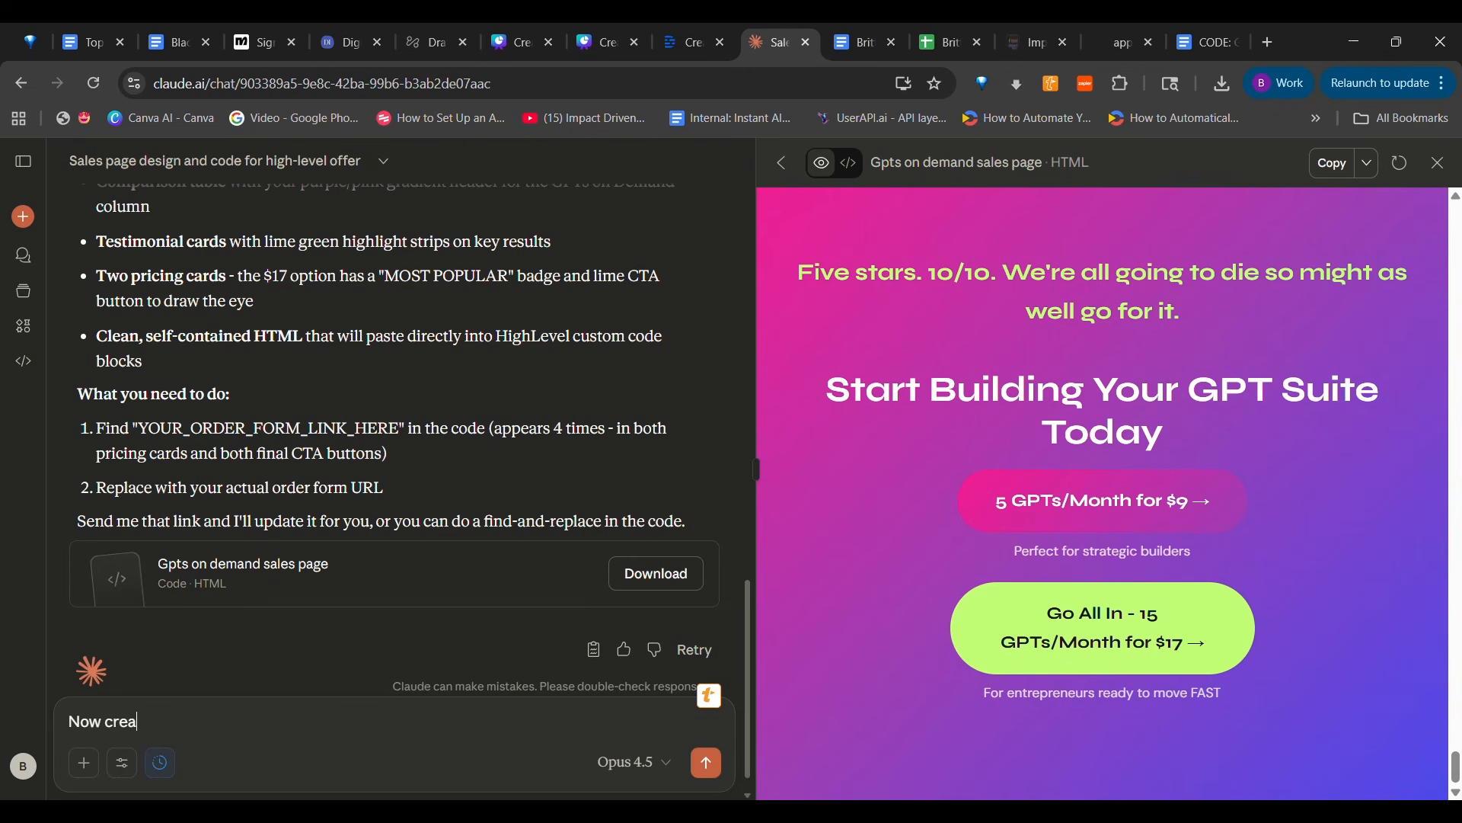
type("te the c")
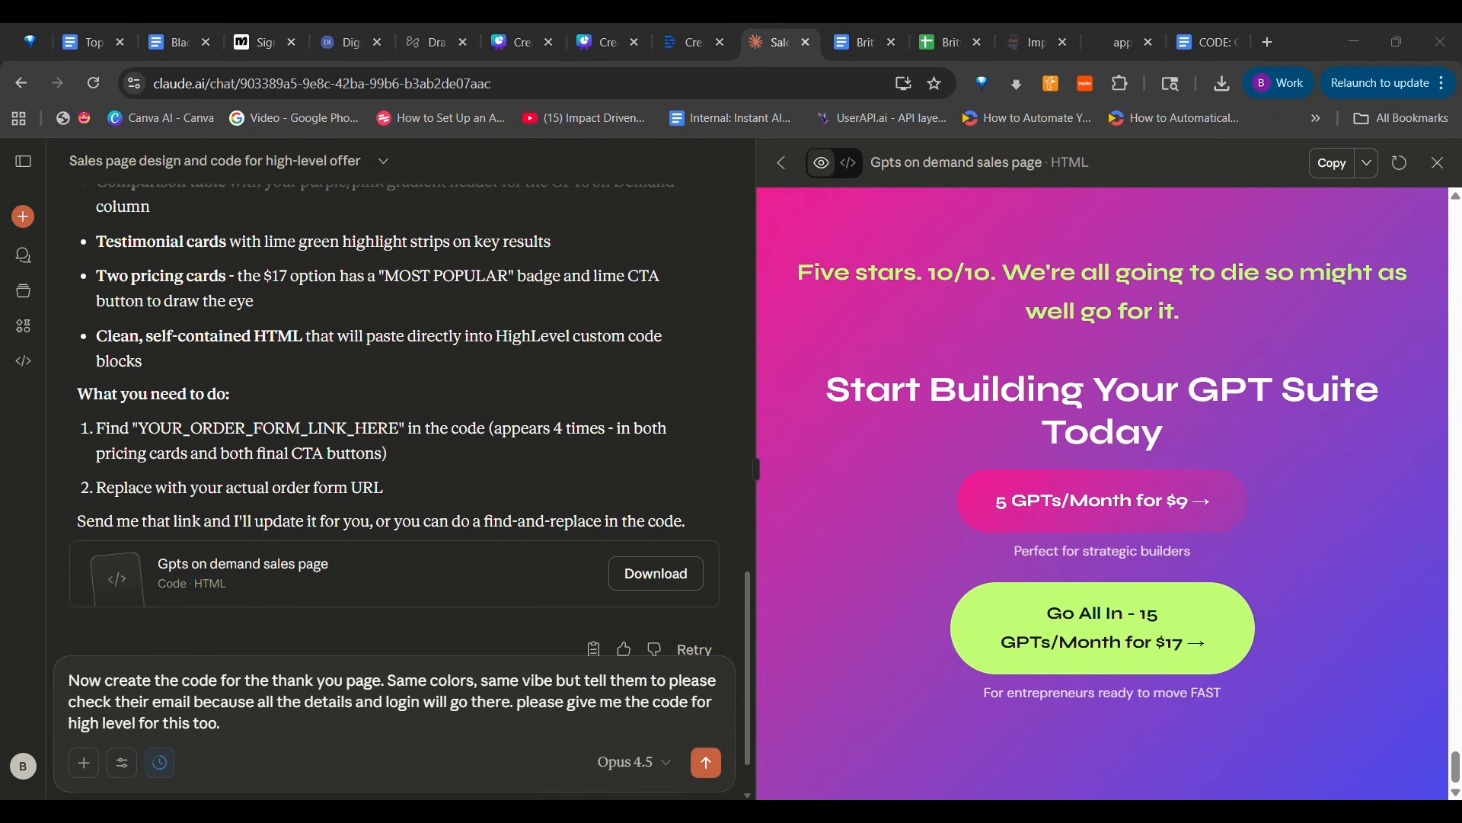
left_click(708, 770)
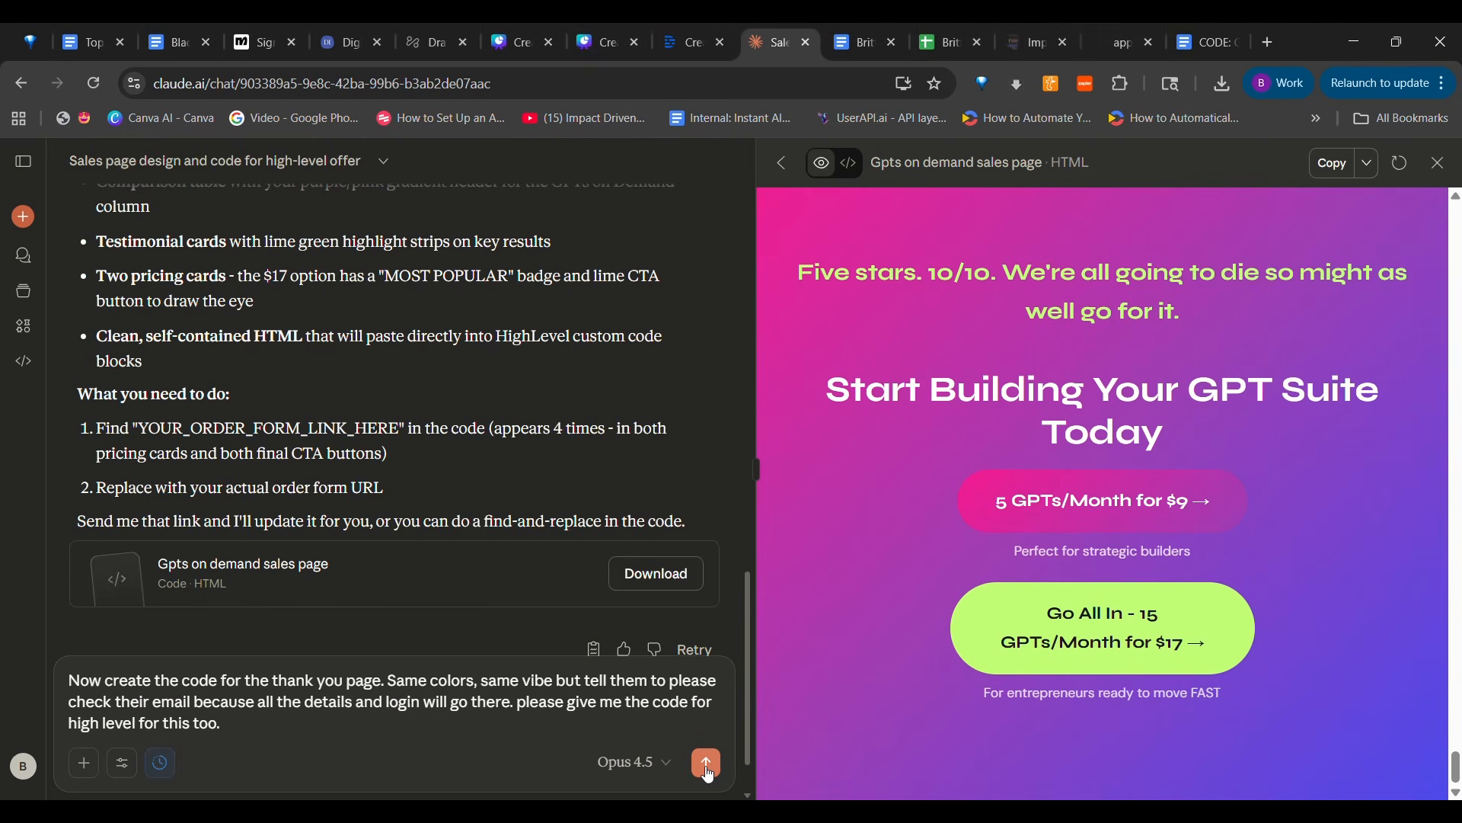